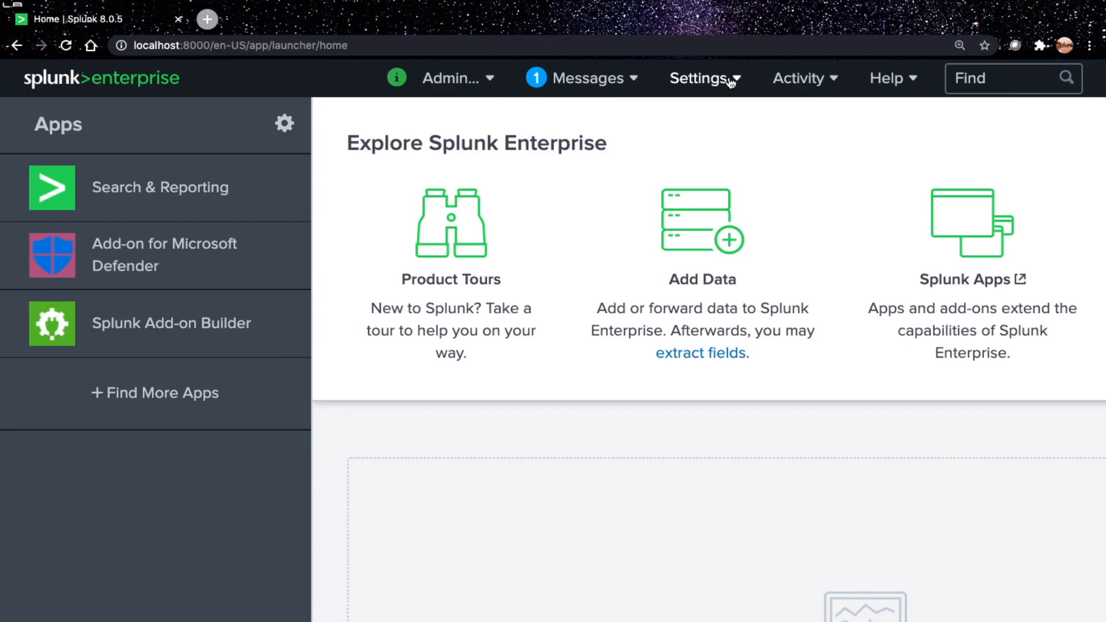
Step: Go to the Lookups settings page and start adding a new lookup table file
click(733, 81)
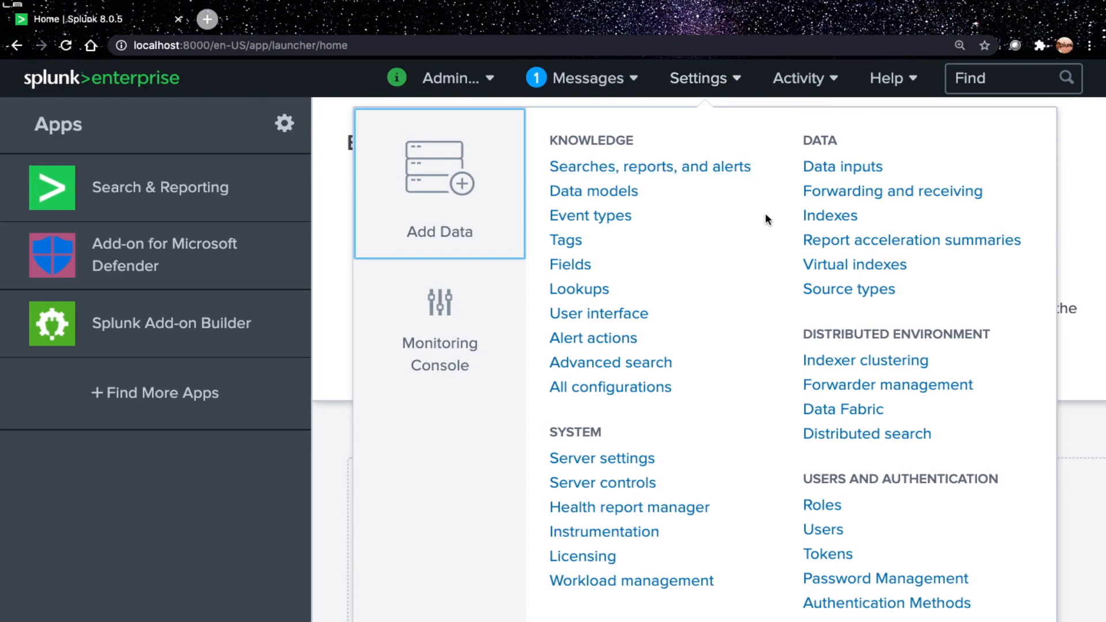
click(582, 292)
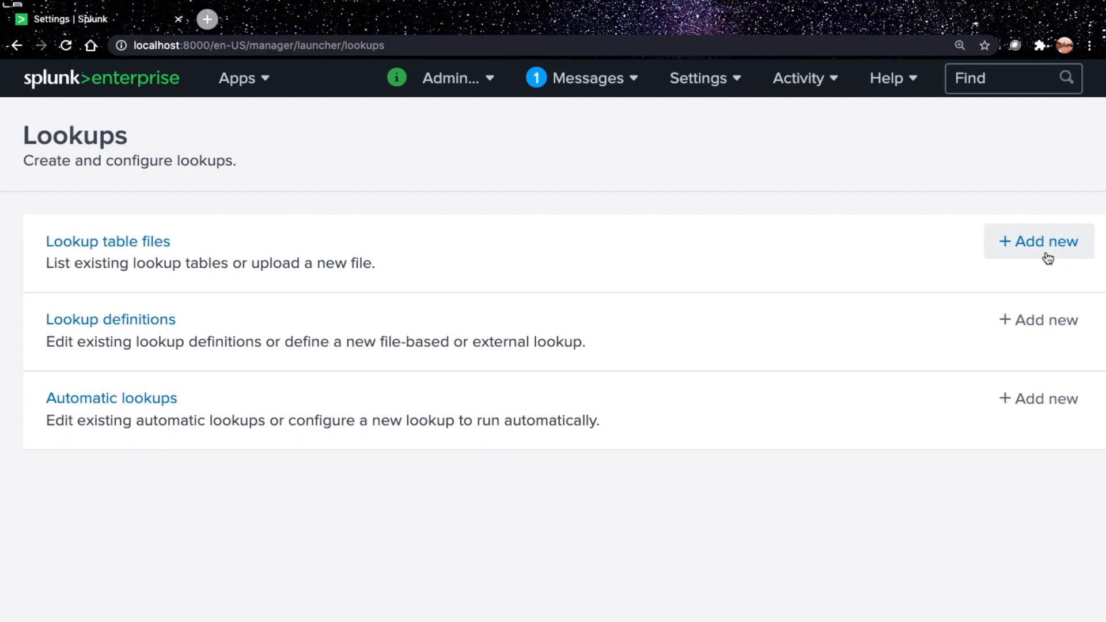
click(1048, 259)
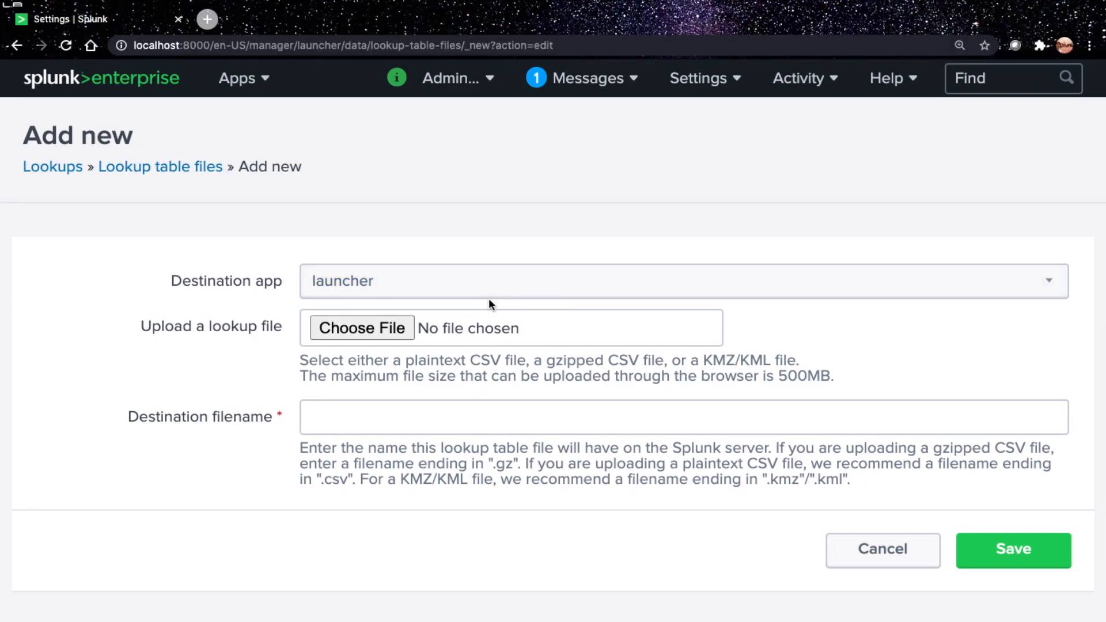
Step: Pick training.csv from the Training folder, target the search app, name it training-oob.csv, and save
click(374, 329)
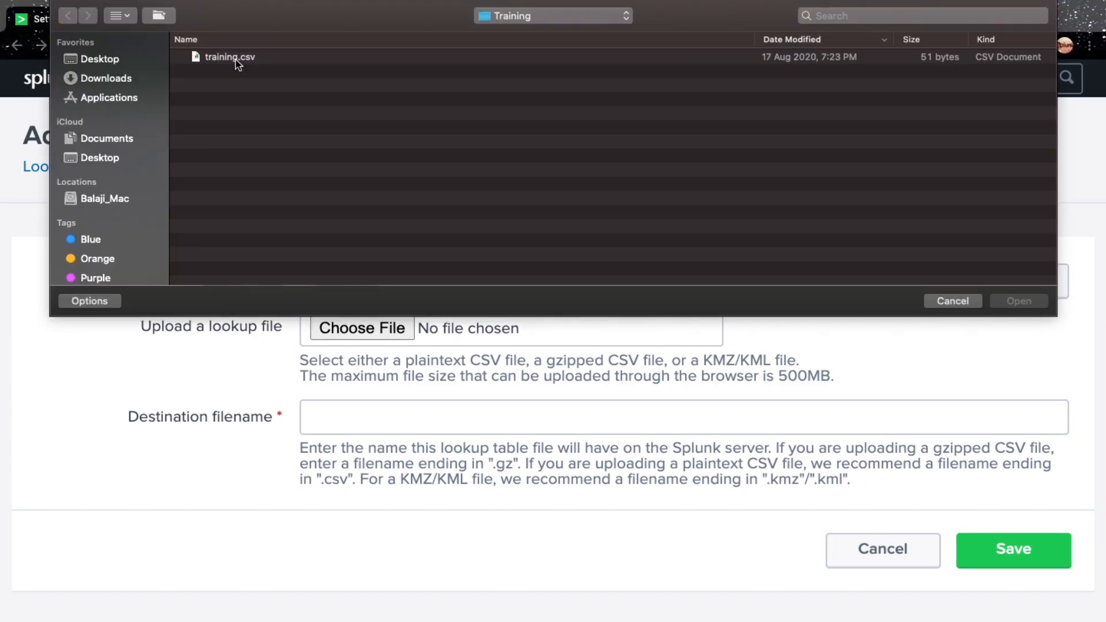
click(236, 59)
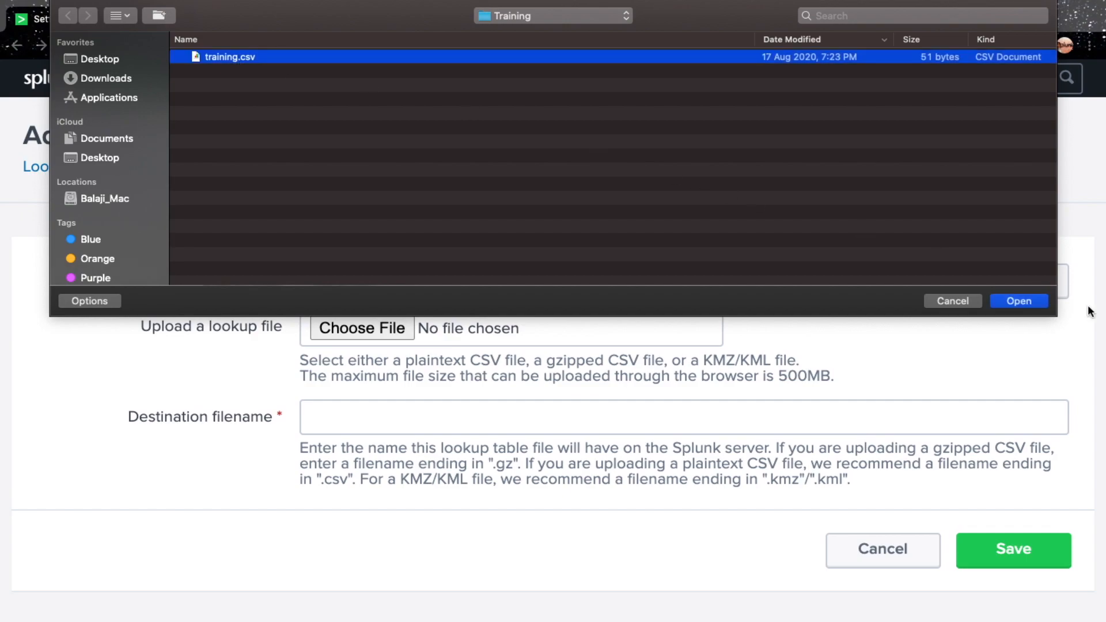
click(1041, 306)
click(477, 288)
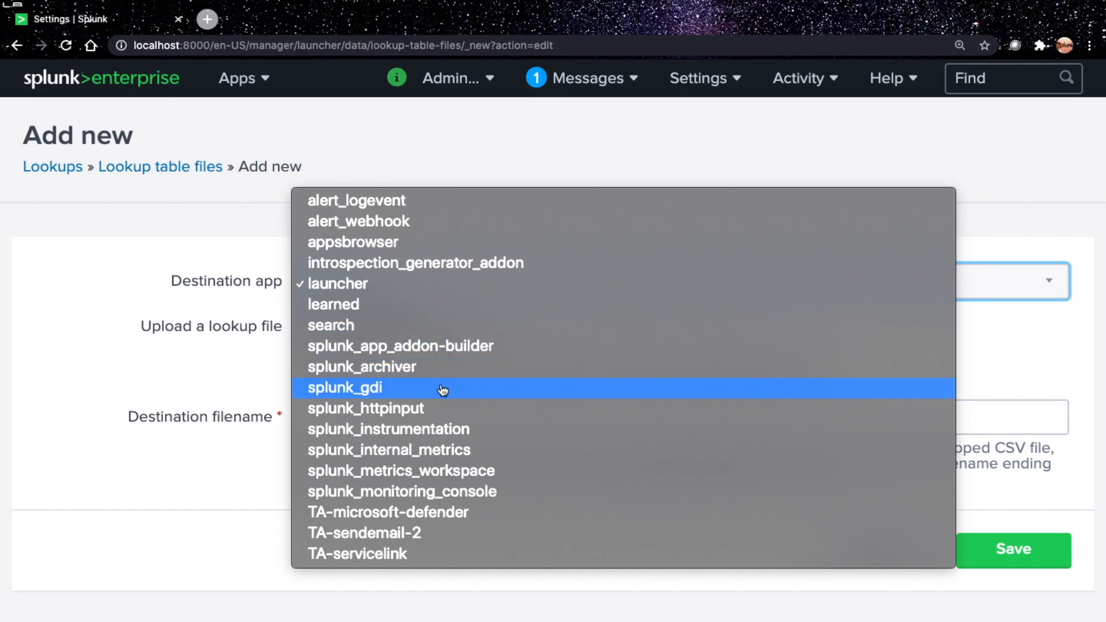
click(372, 325)
click(378, 417)
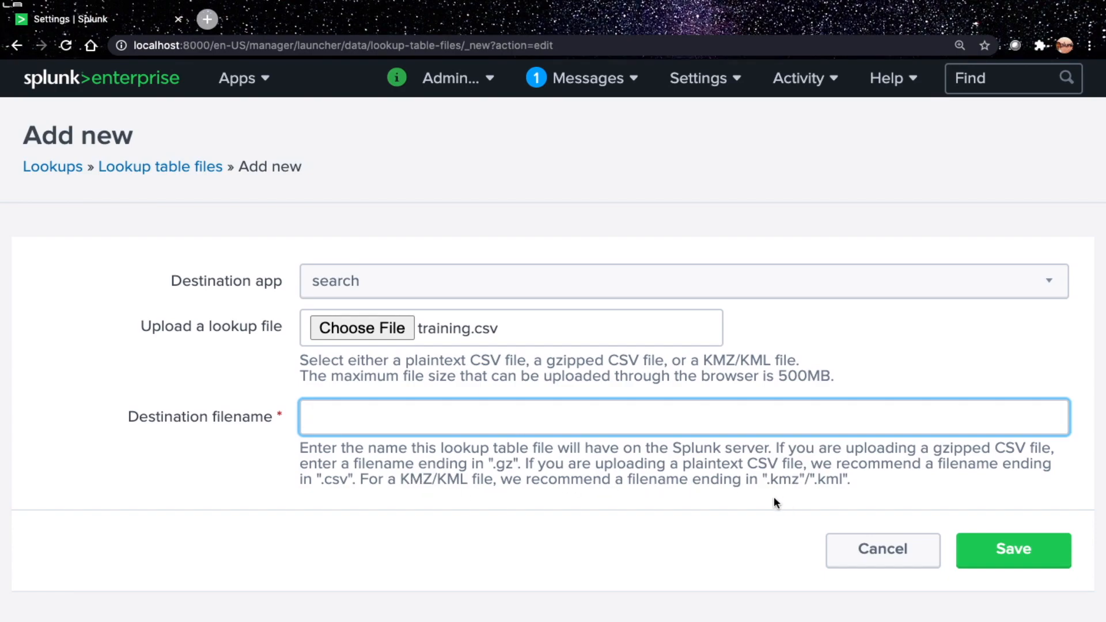
text(training-oob)
text(.csv)
click(979, 548)
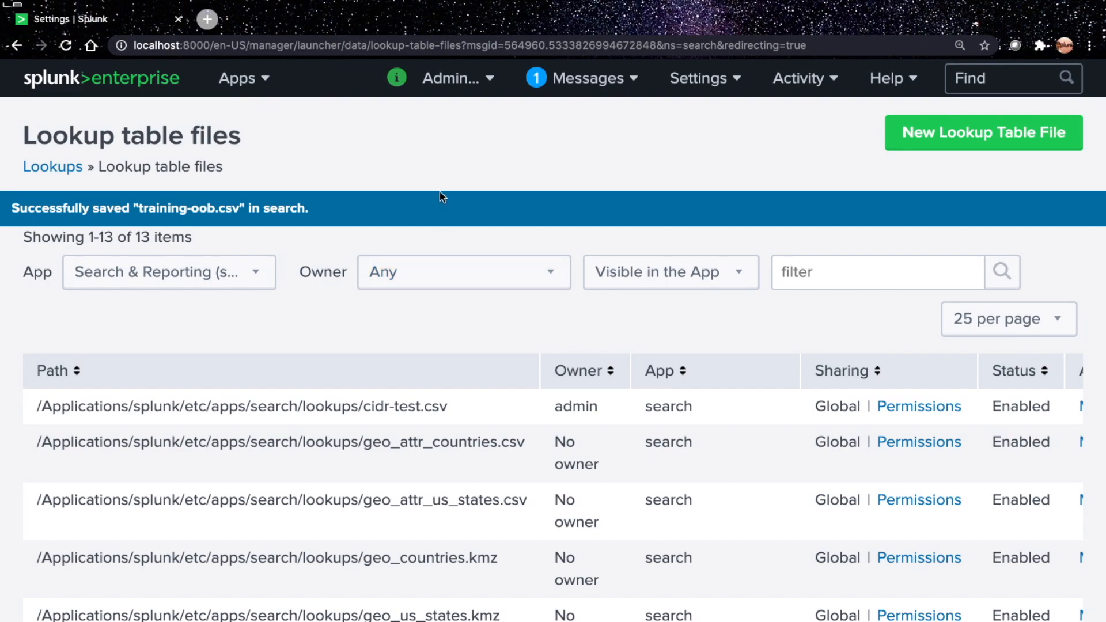
Step: Browse more apps from Manage Apps and search for 'lookup editor'
click(126, 86)
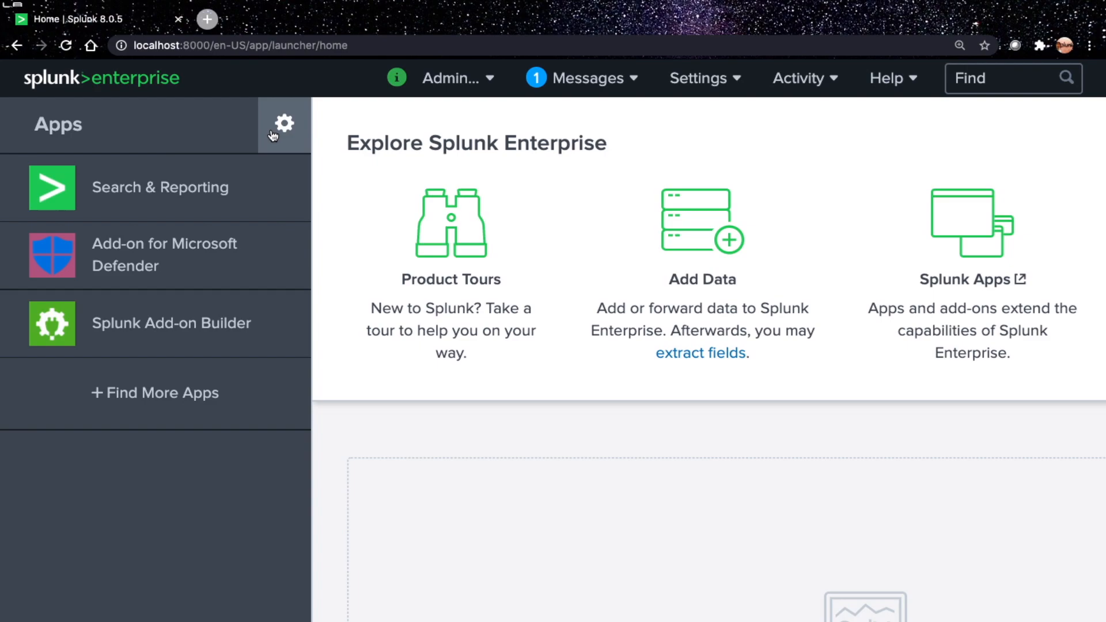
click(292, 128)
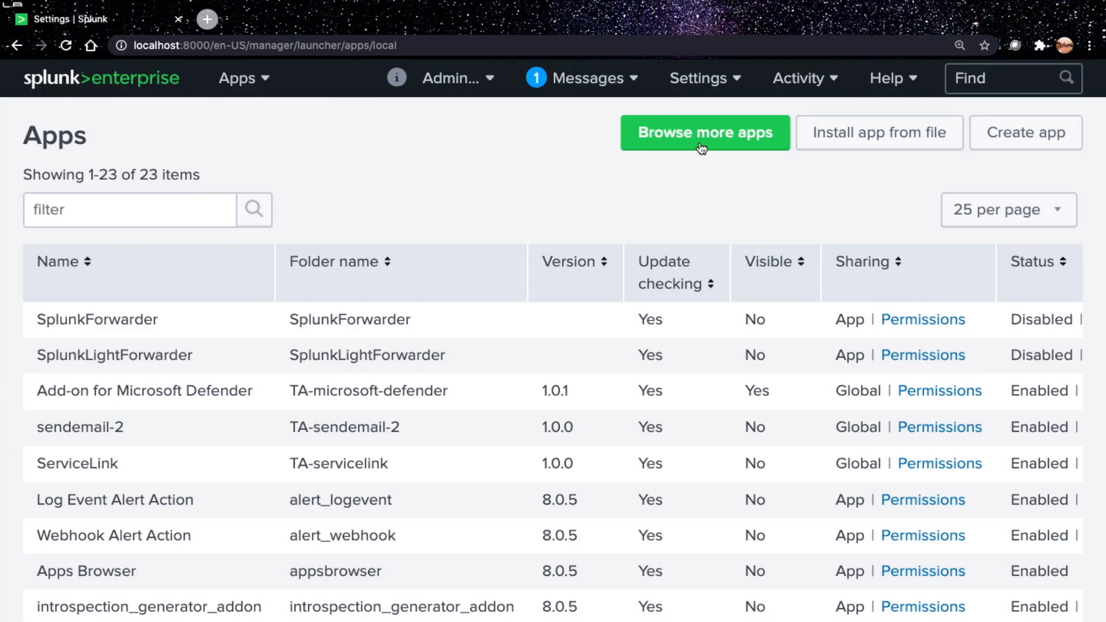
click(700, 148)
click(229, 199)
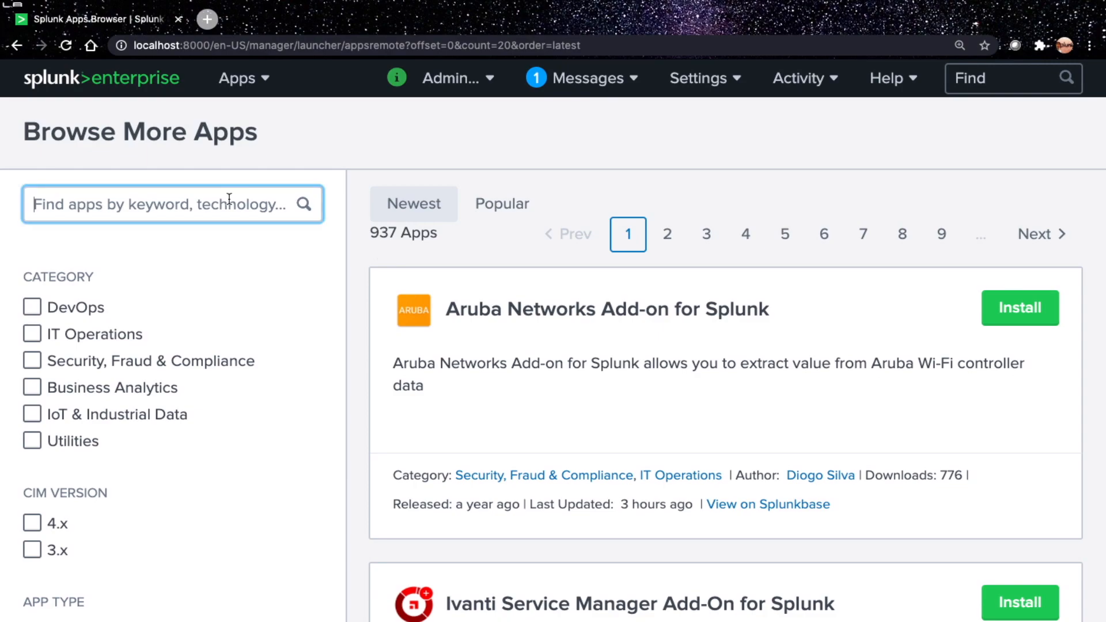
text(lookup )
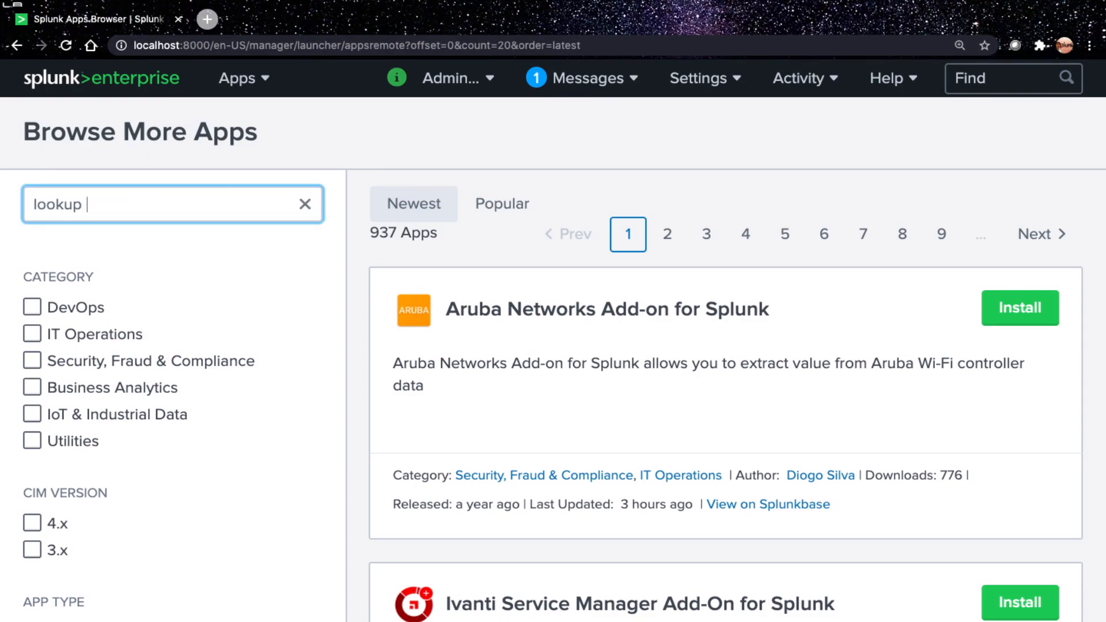
text(editor)
key(Return)
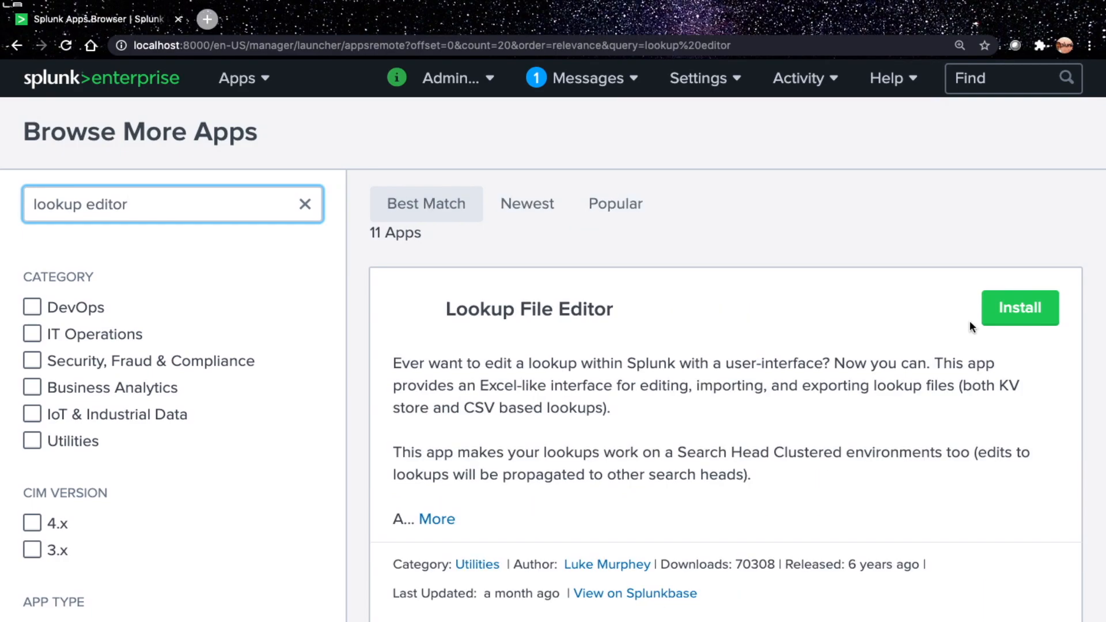
Step: Install Lookup File Editor, signing in with the Splunk.com username and password and accepting the license
click(1001, 331)
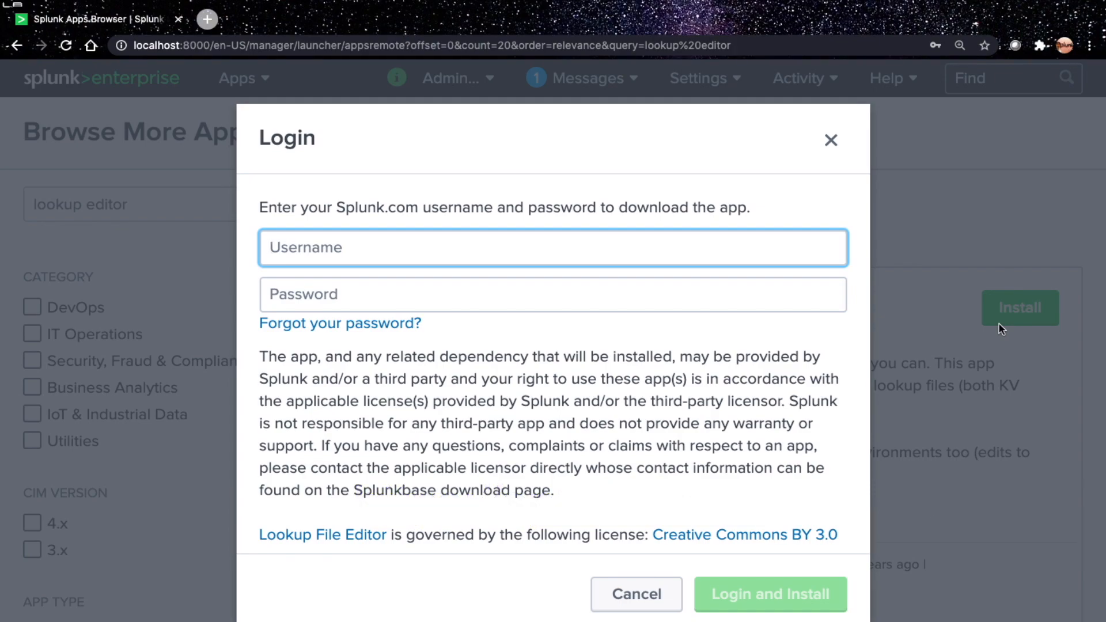
text(thambisetty)
key(Tab)
key(super+v)
scroll(272, 480, down, 2)
click(268, 474)
click(739, 603)
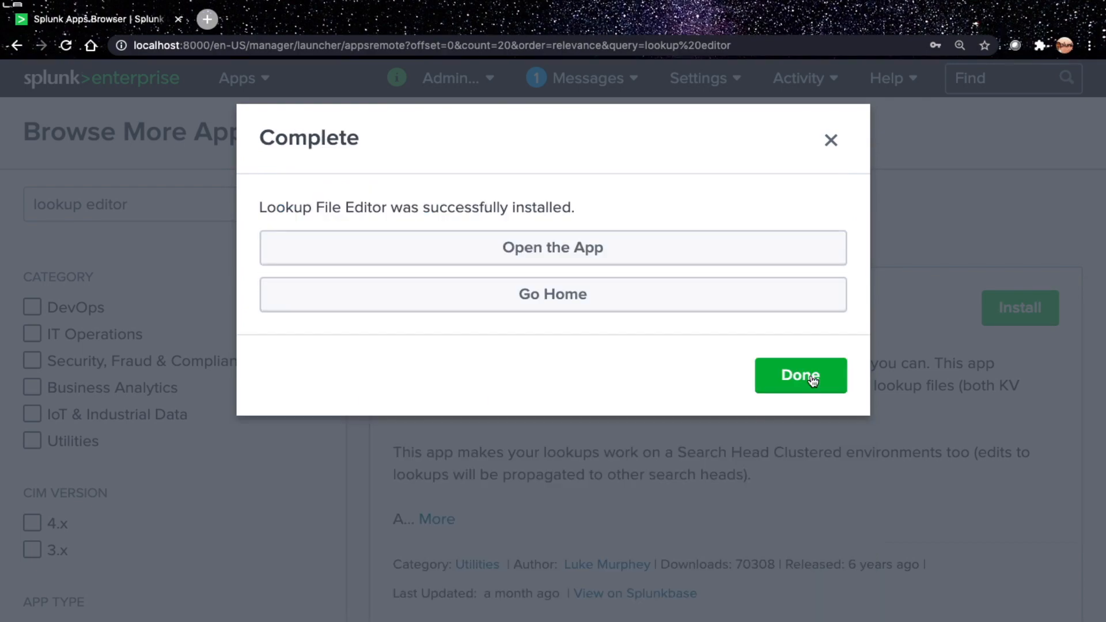
click(810, 376)
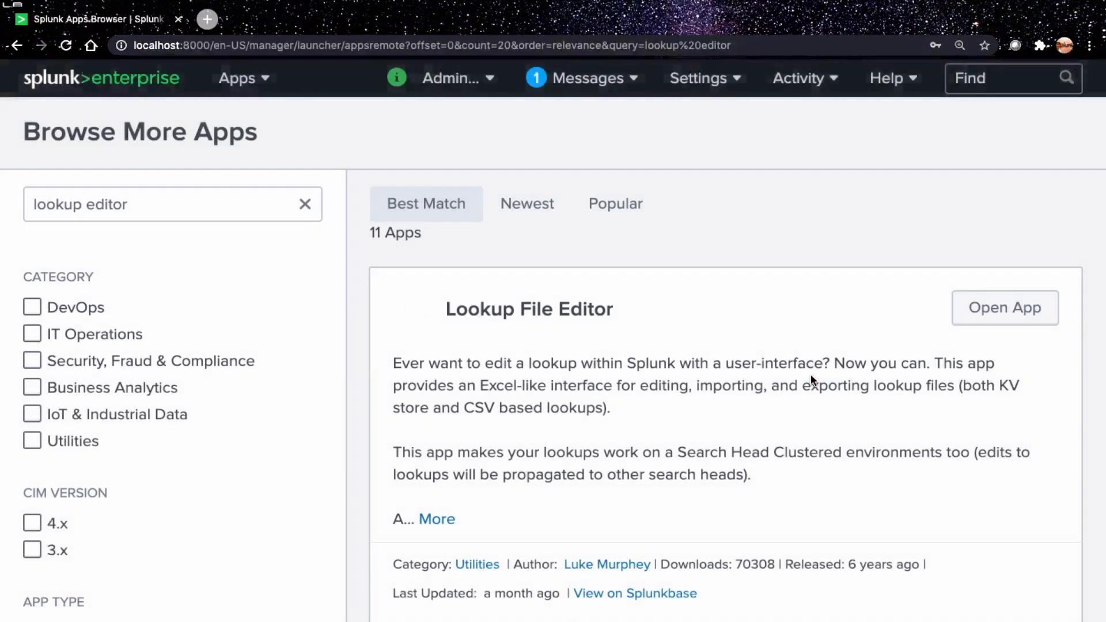
Step: Reload the page and open the Lookup Editor app from the Apps menu
click(66, 46)
click(238, 79)
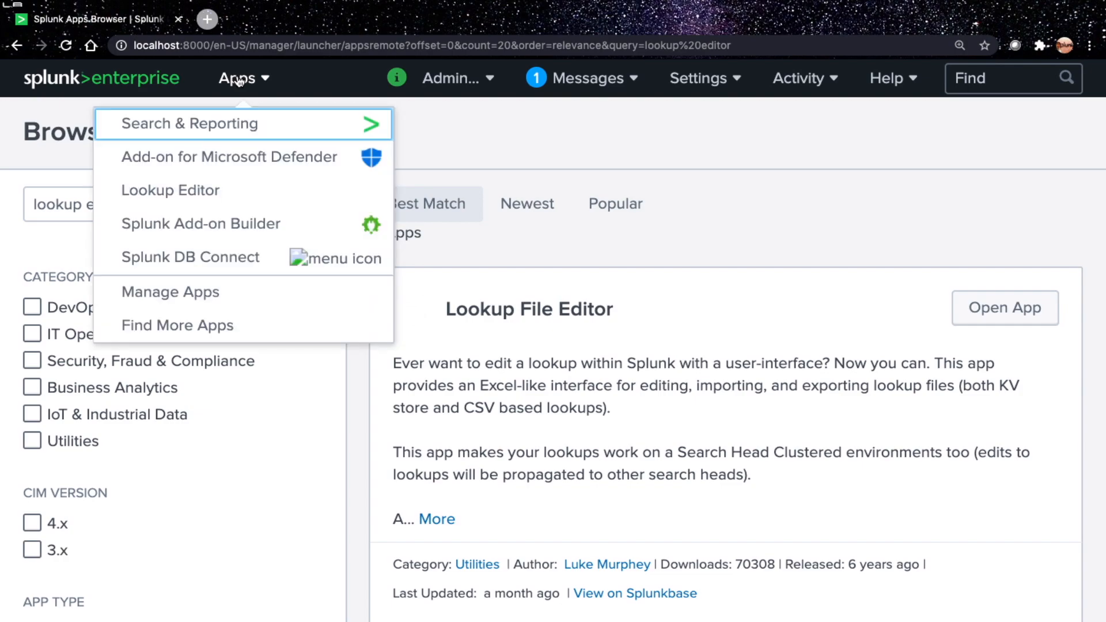
click(231, 193)
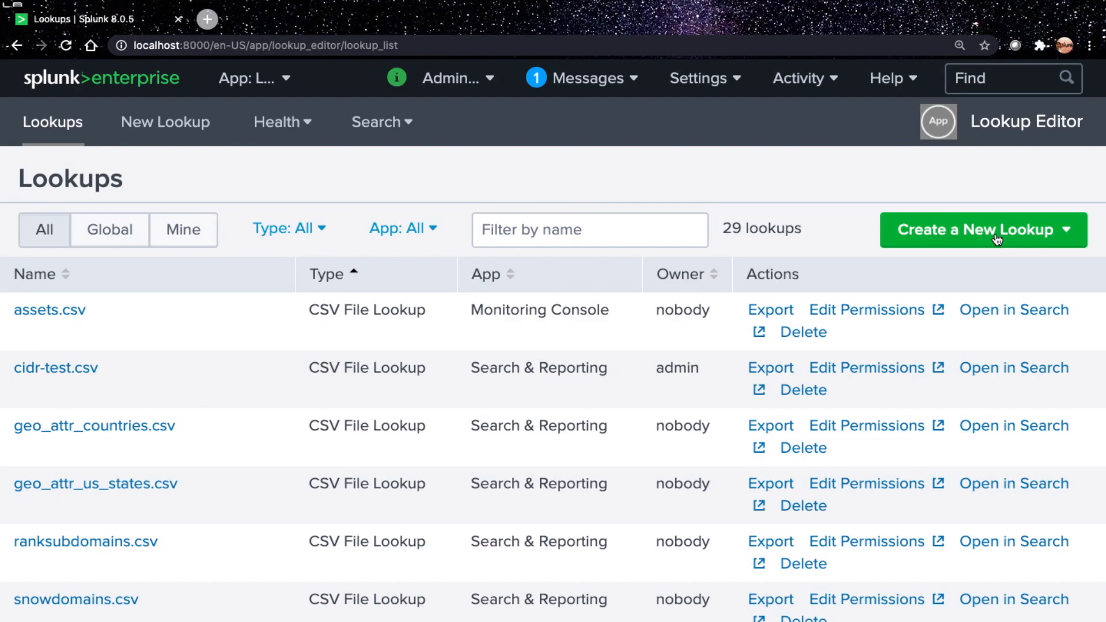
Step: Create a new CSV lookup and import training.csv from the Training folder
click(997, 238)
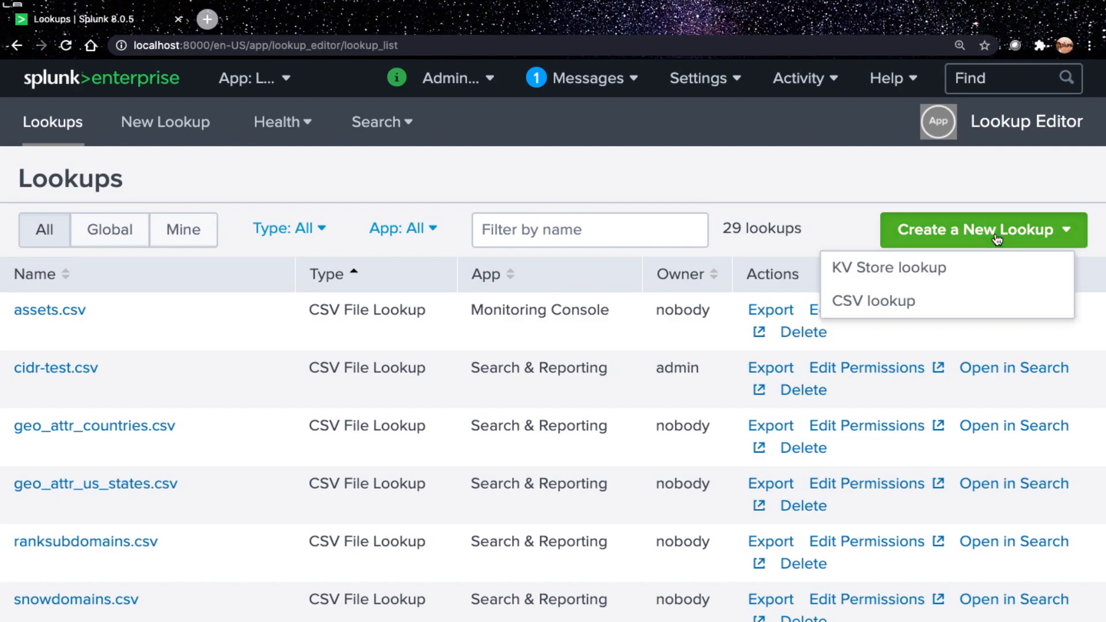
click(908, 305)
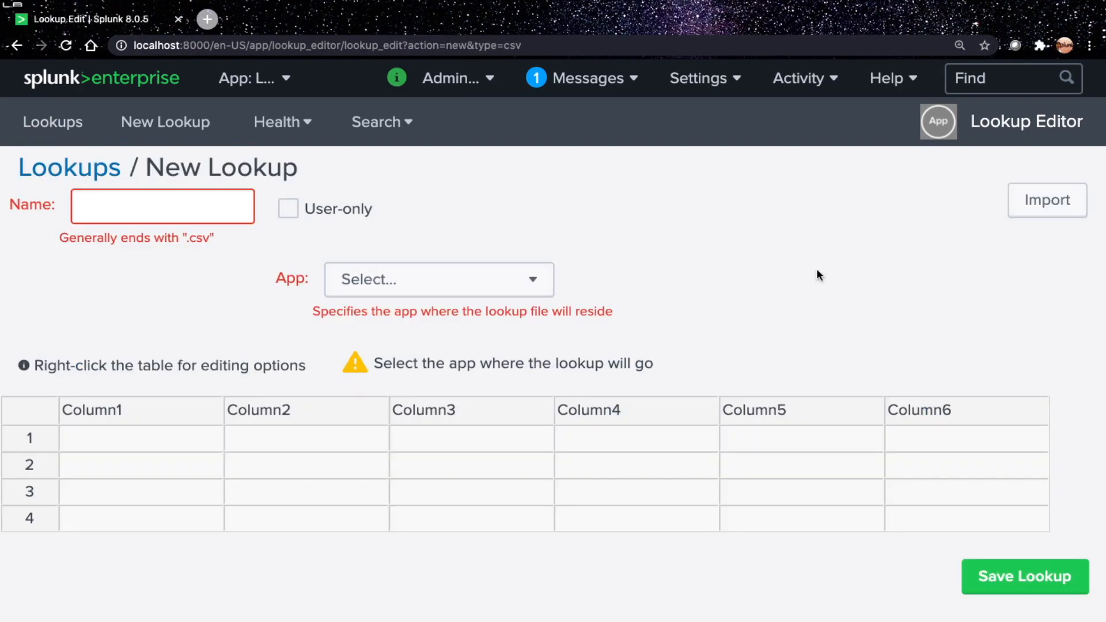
click(1041, 203)
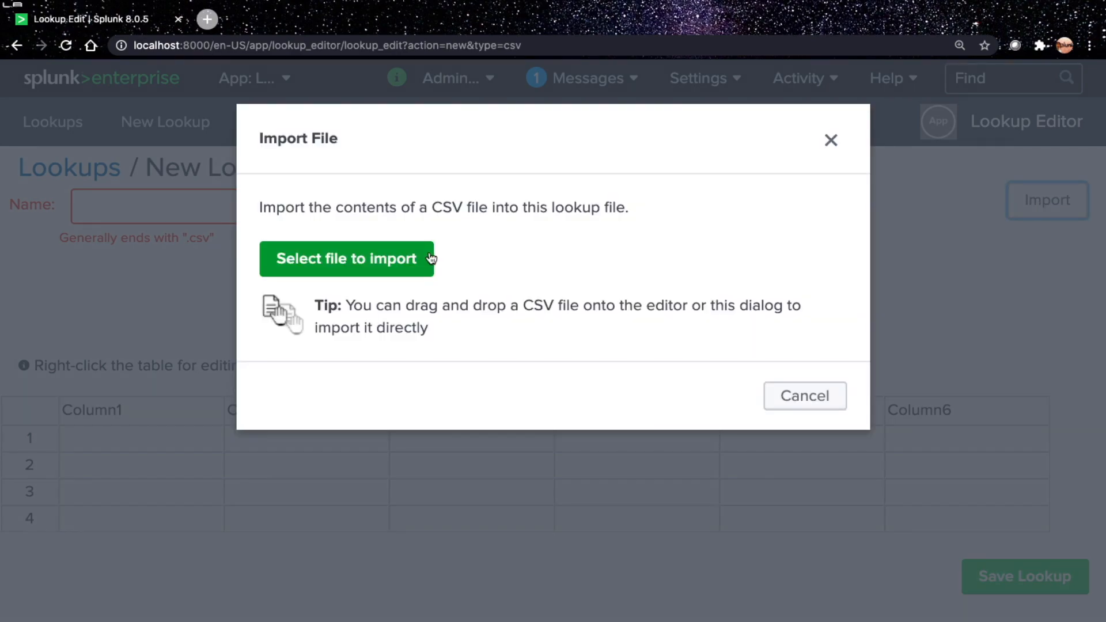
click(362, 264)
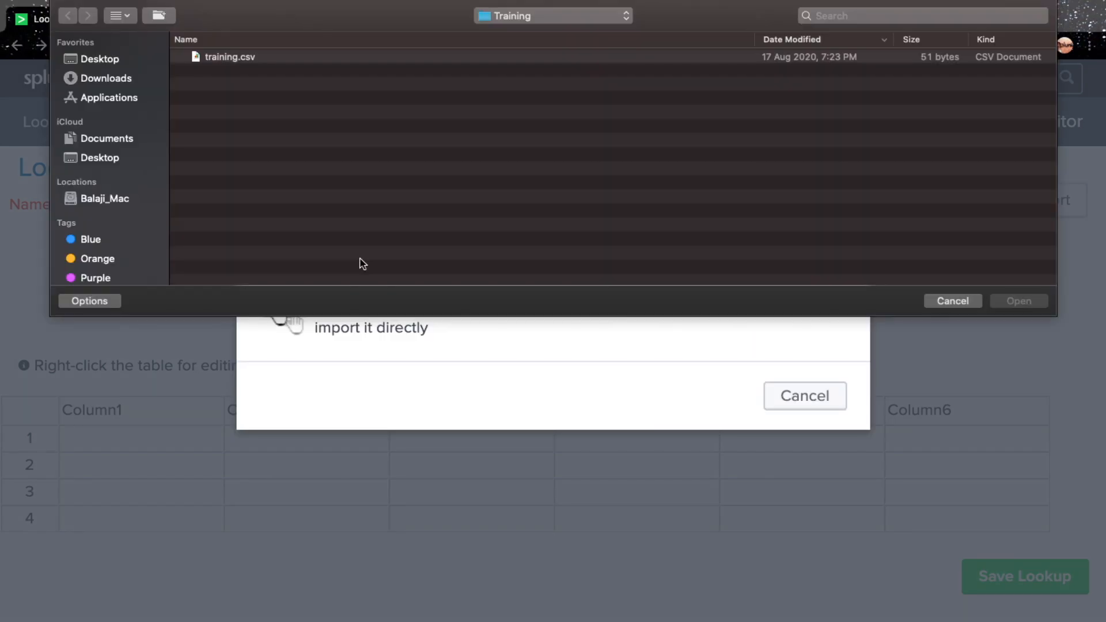
click(245, 57)
key(Return)
Step: Name it training-lookup-editor.csv, assign it to Search & Reporting, and save the lookup
text(lookup)
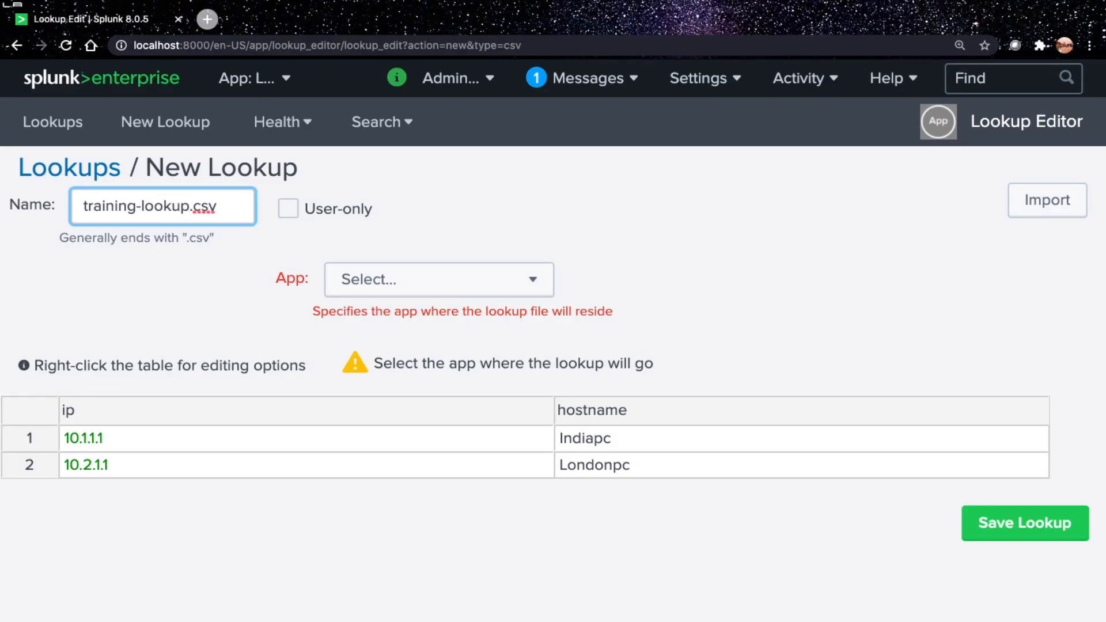
text(-editor)
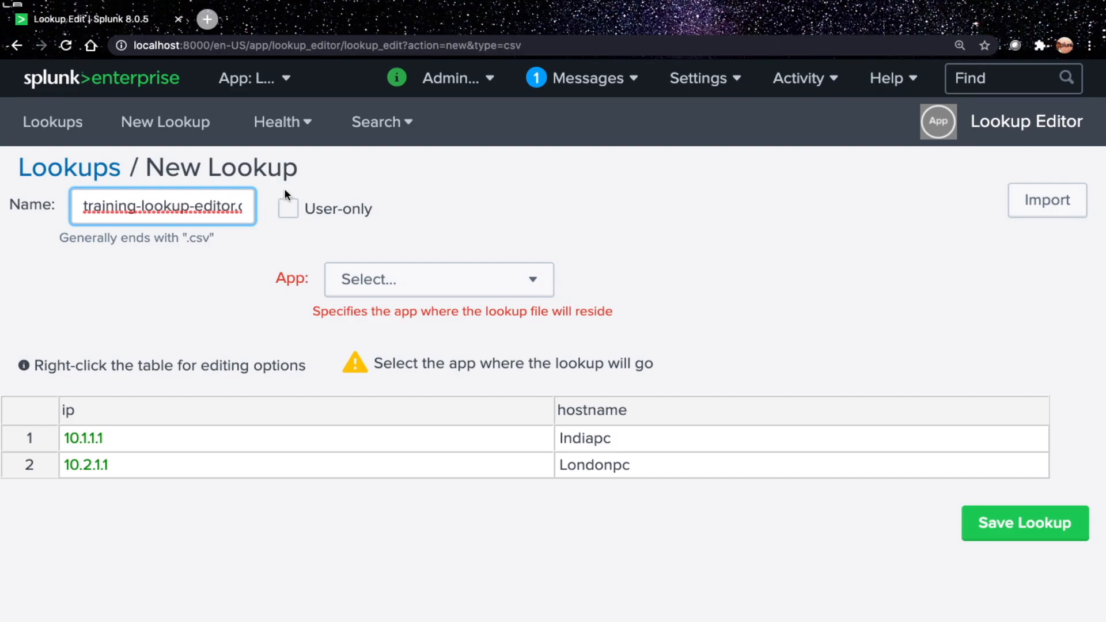
click(451, 280)
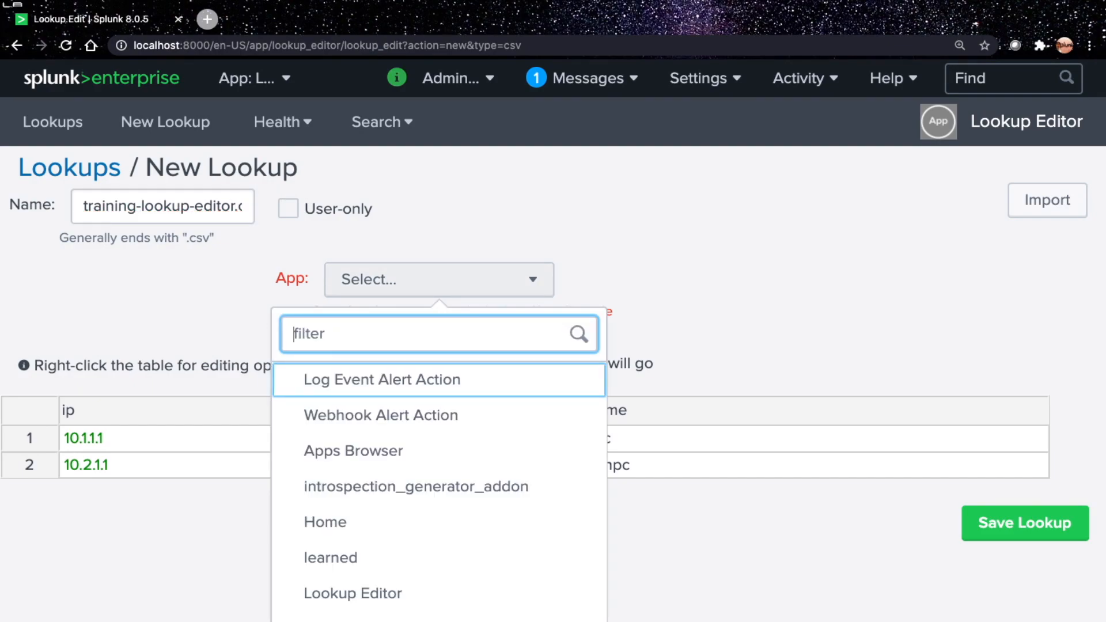
text(sear)
click(487, 380)
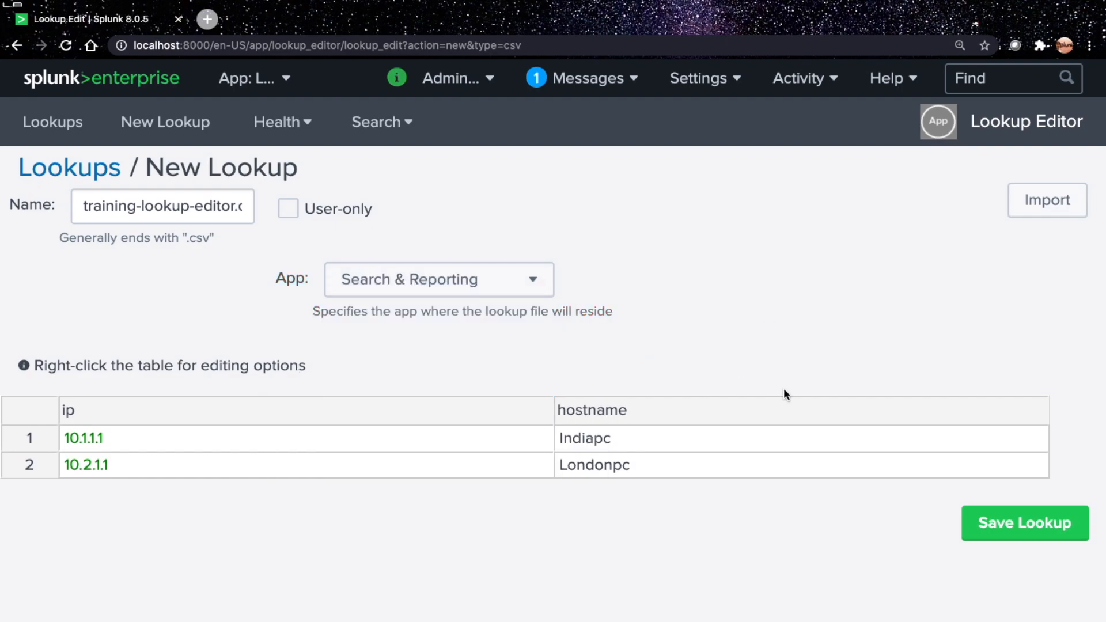
click(988, 529)
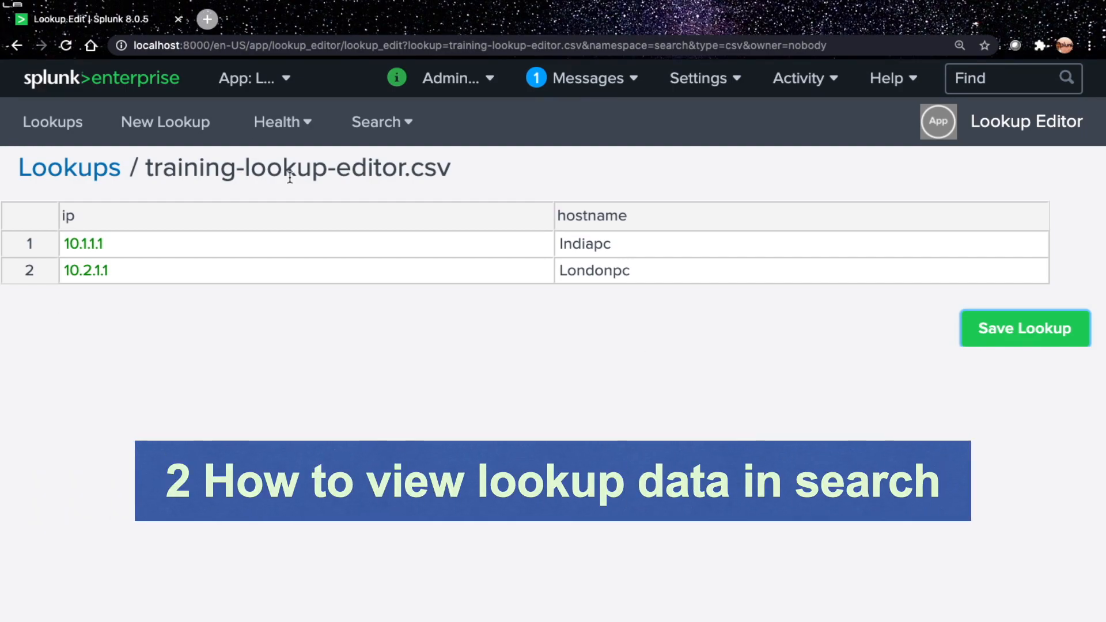
Step: In Search & Reporting, run '| inputlookup training-oob.csv' to list its hostnames and IPs
click(244, 86)
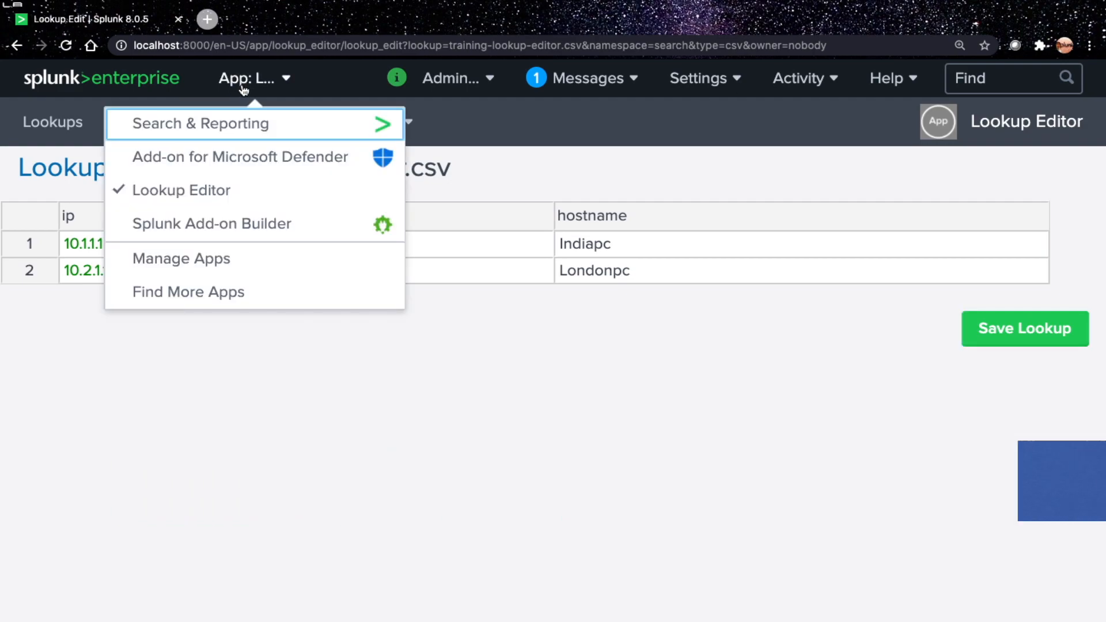
click(232, 134)
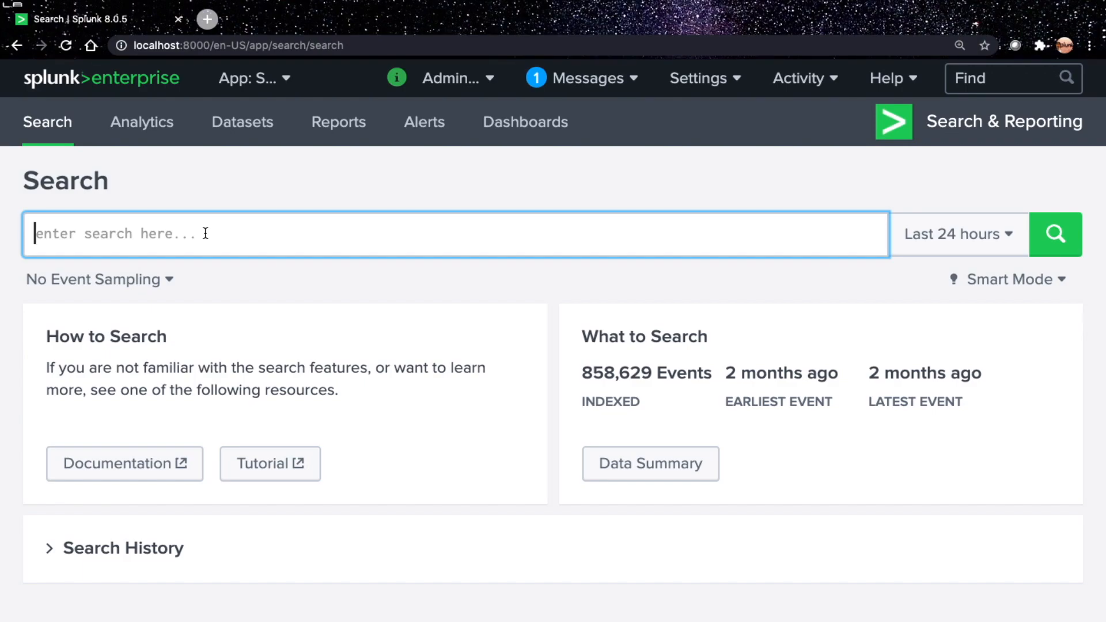
text(|)
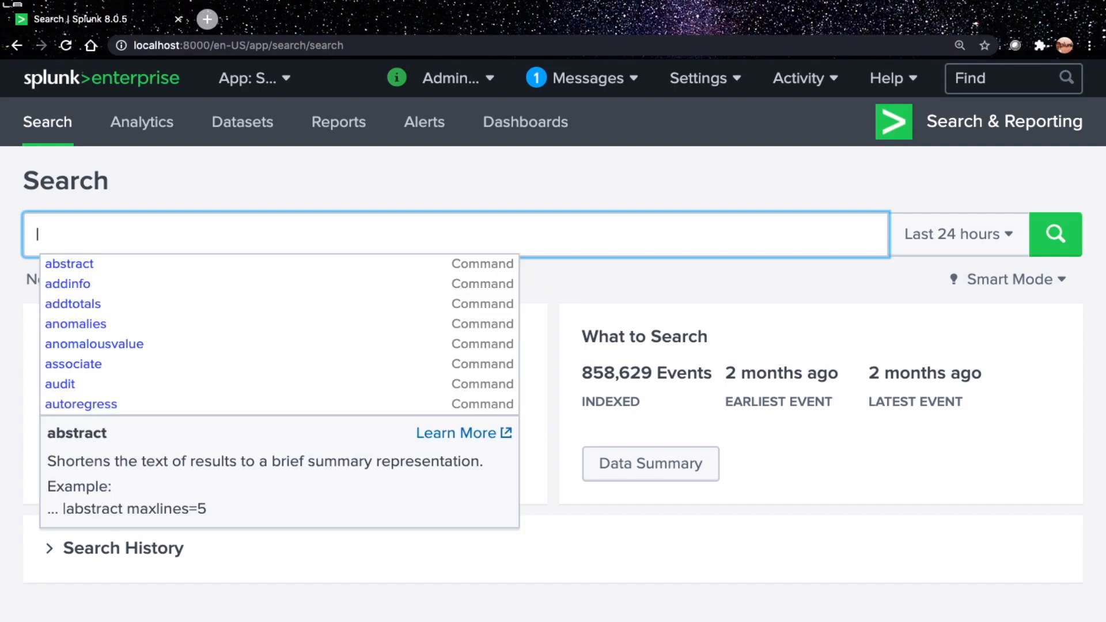
text( inputlookup)
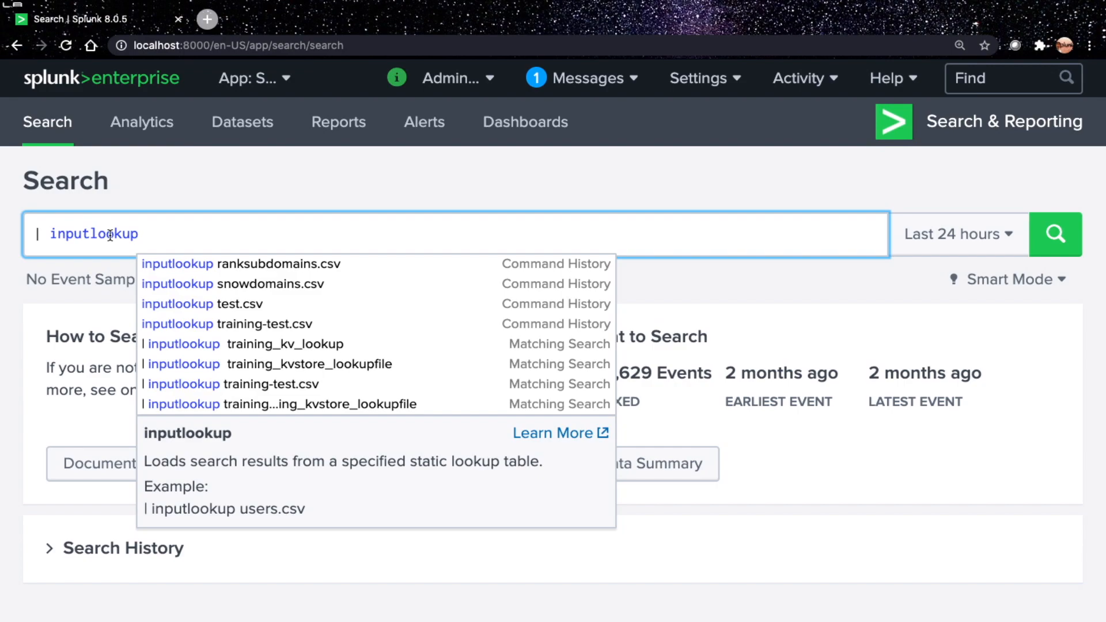
text(training-)
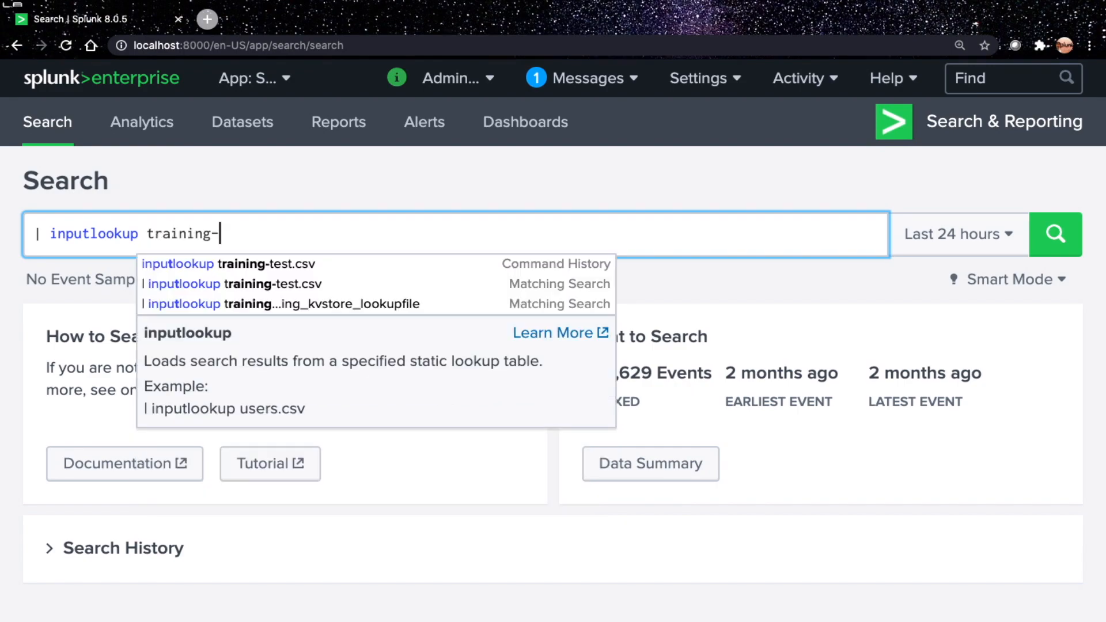
text(oob.csv)
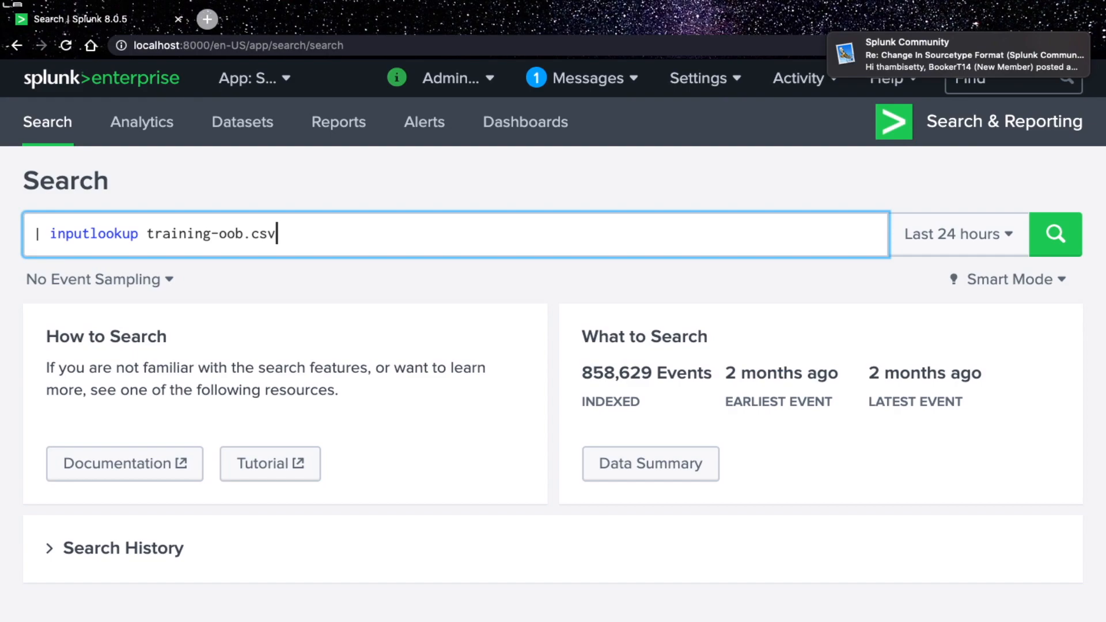
key(Return)
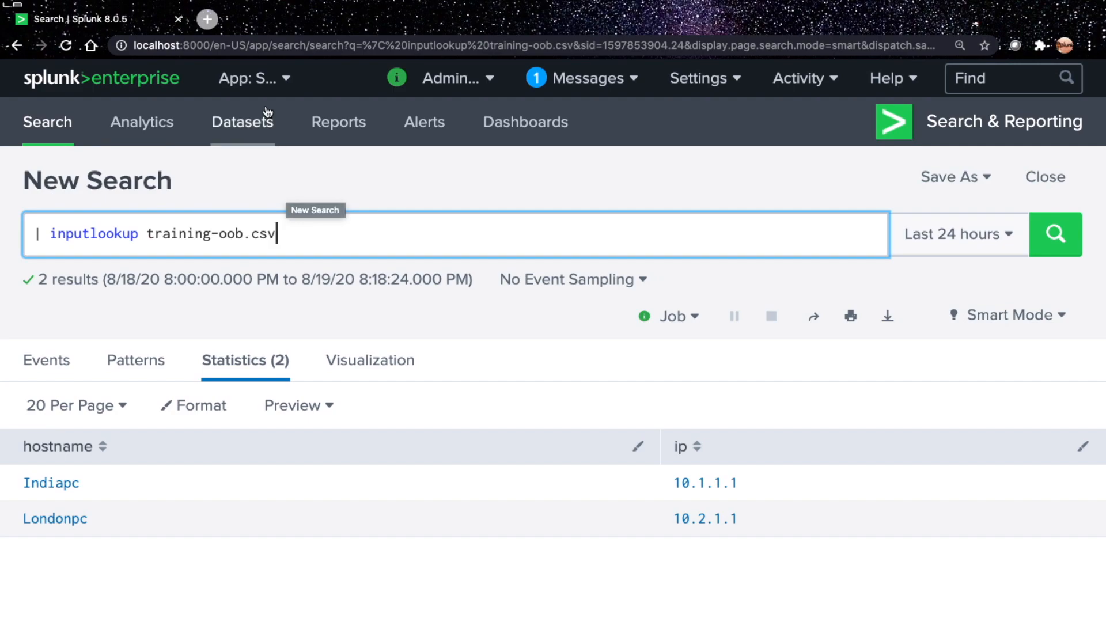
click(259, 87)
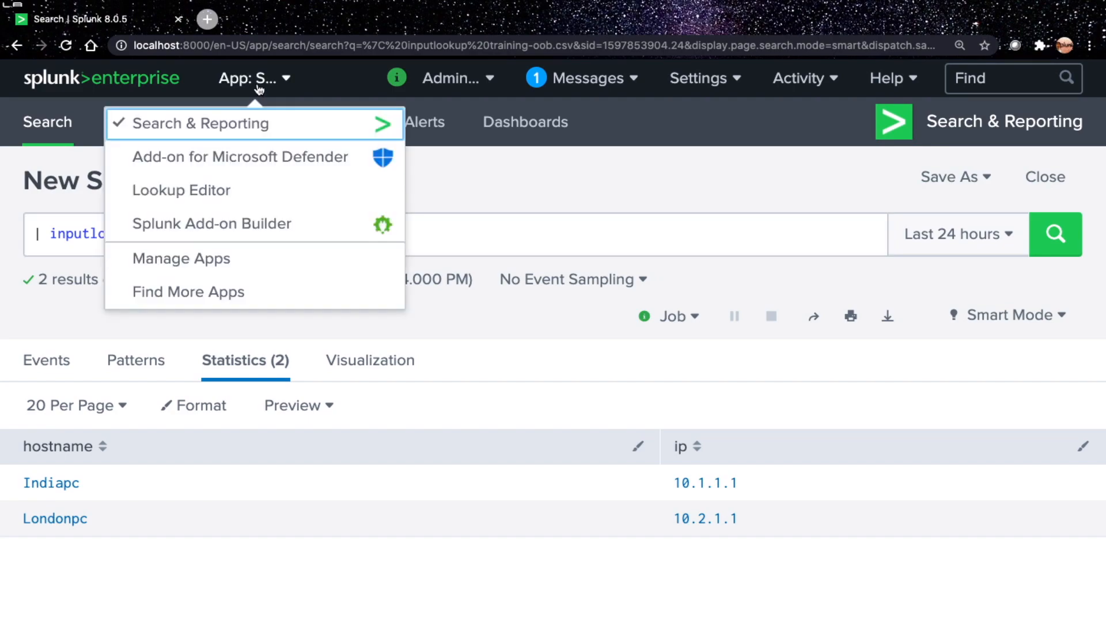
Step: Switch to the Lookup Editor app and filter its lookups by the name 'training'
click(217, 190)
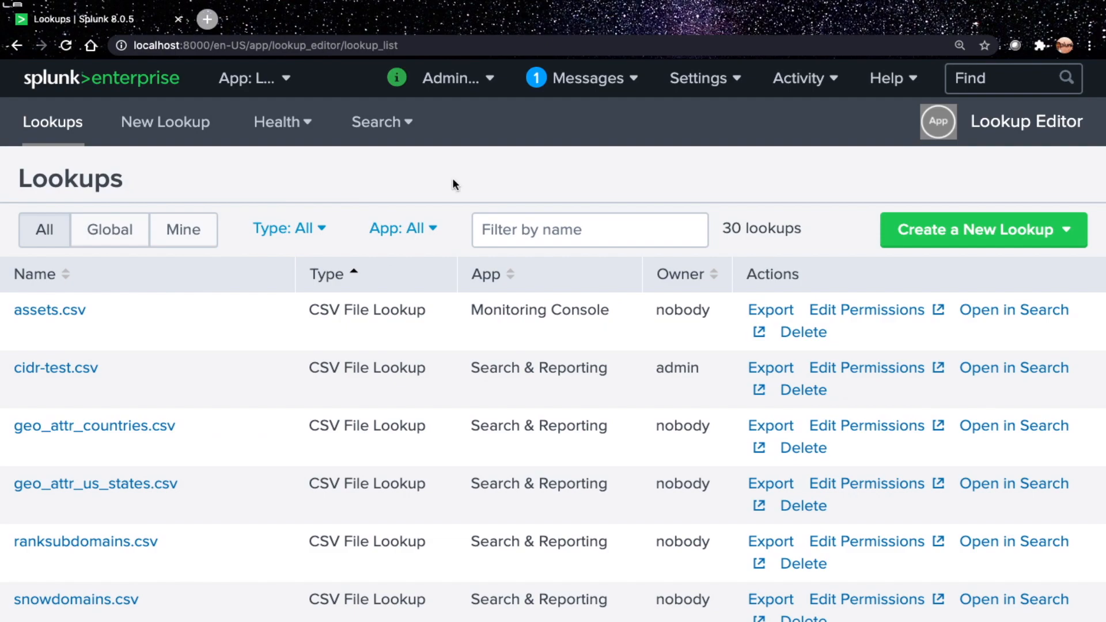
click(487, 230)
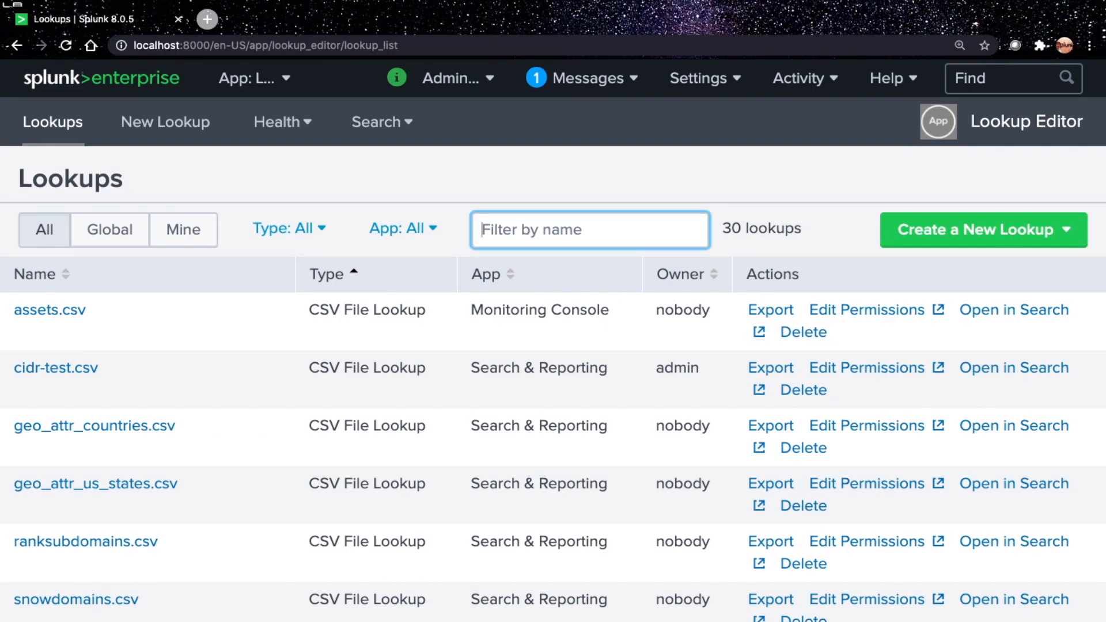
text(training)
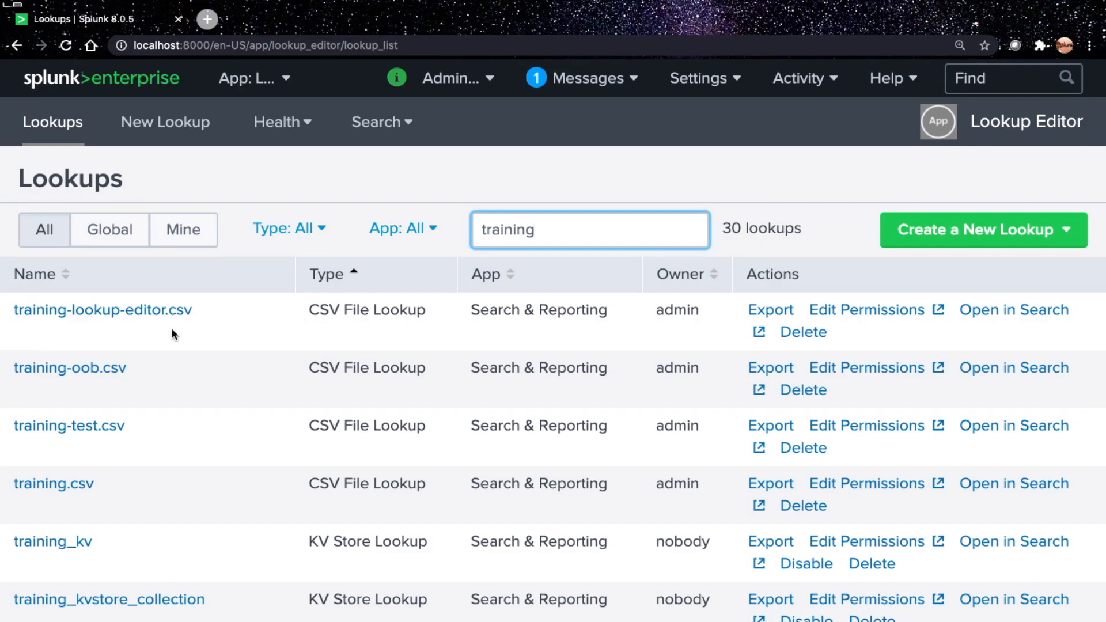
Step: Open training-lookup-editor.csv from the filtered Lookup Editor list
click(138, 317)
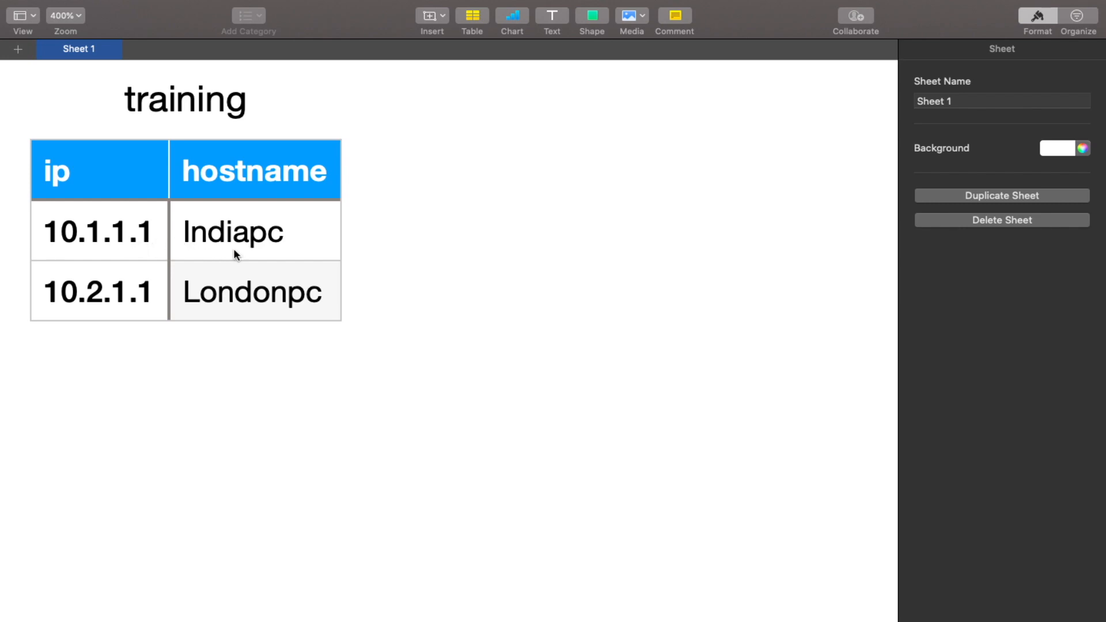
Step: Back in Splunk, start a '| makeresults | eval _raw=' search with header line ip,description
key(super+Tab)
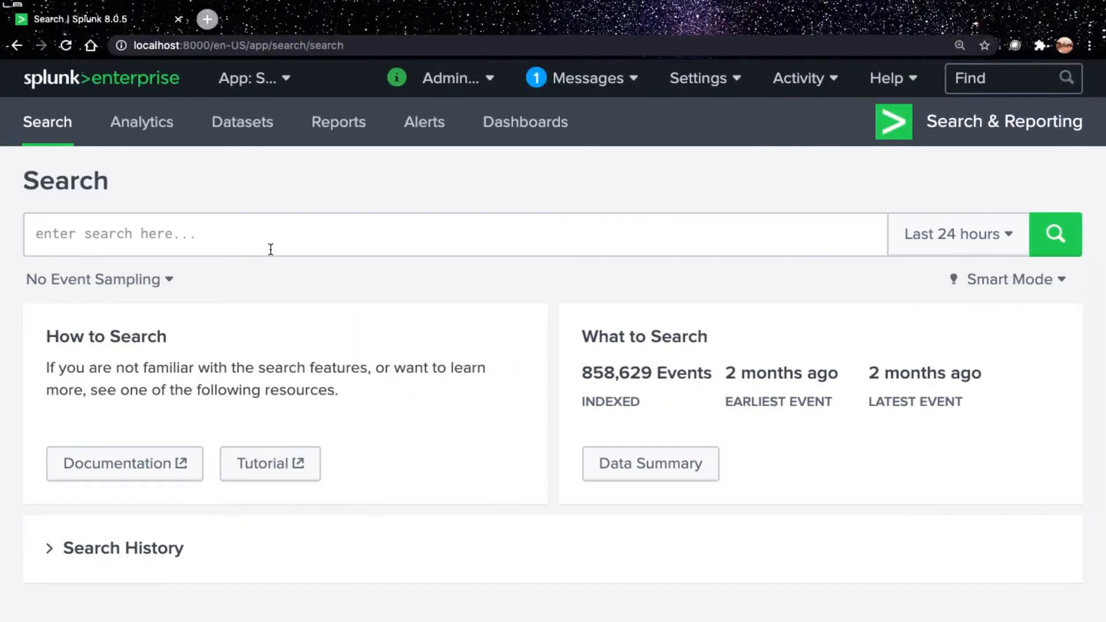
text(| )
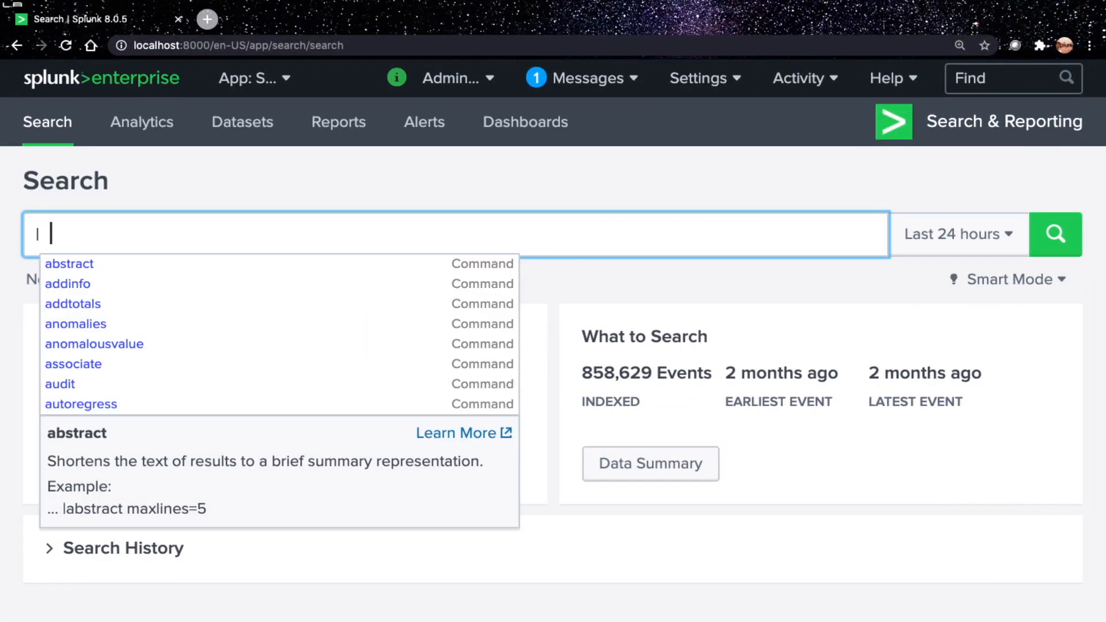
text(makere)
key(BackSpace)
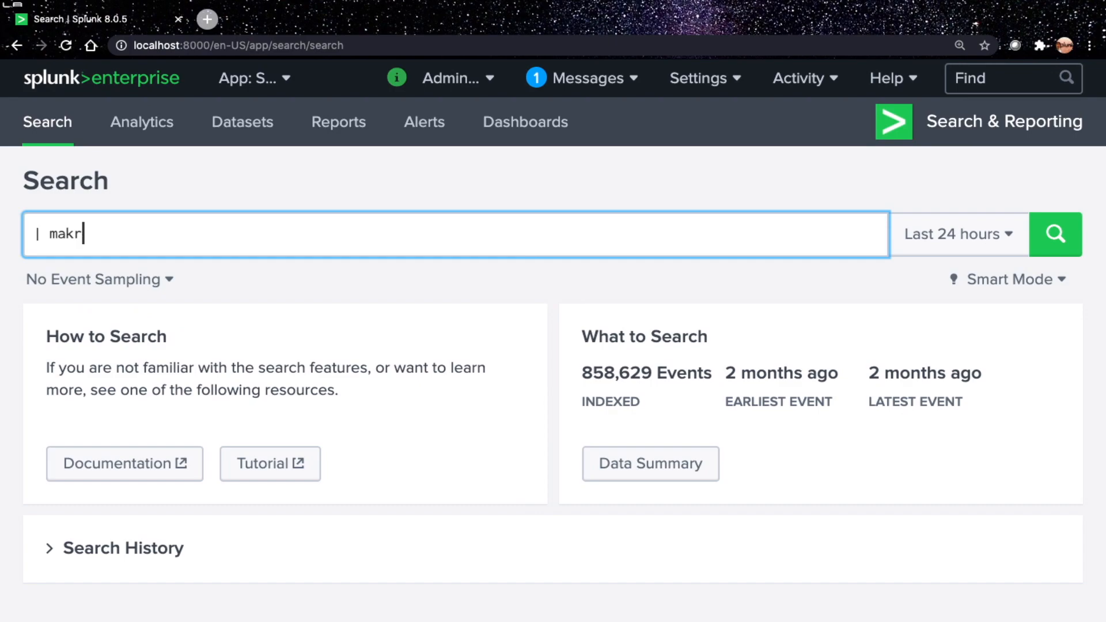
key(BackSpace)
text(eresults)
text( |)
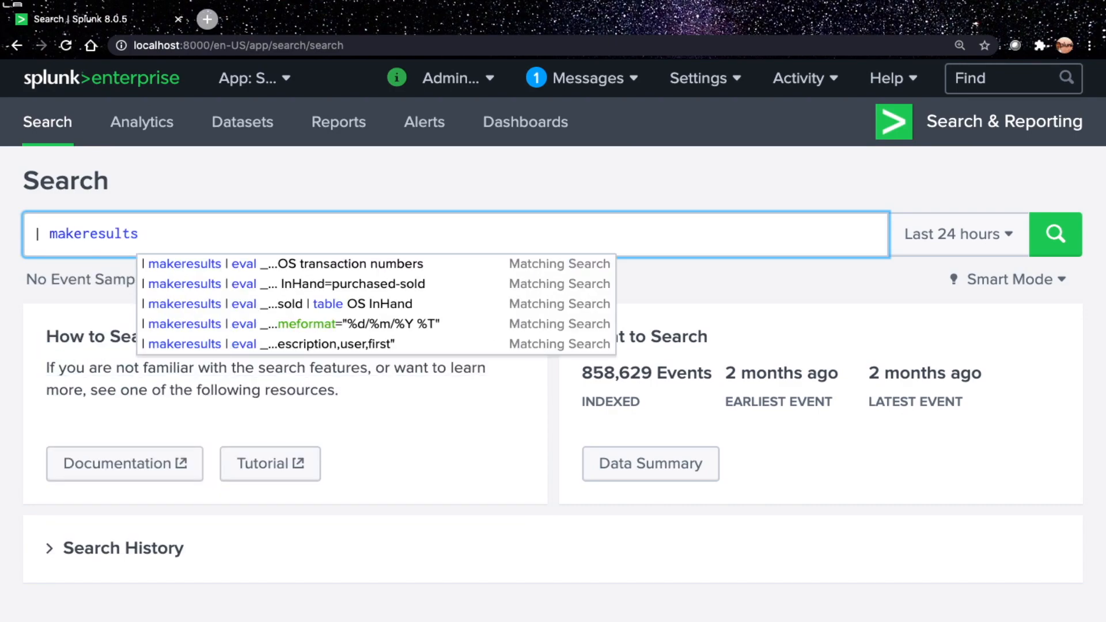
text( eval)
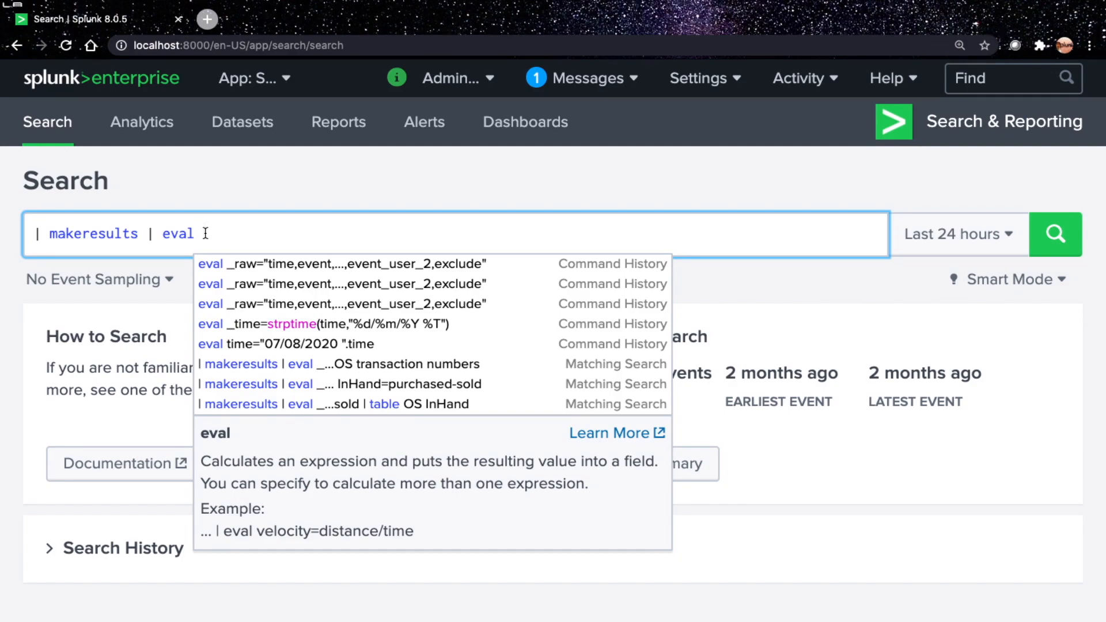
text(_raw)
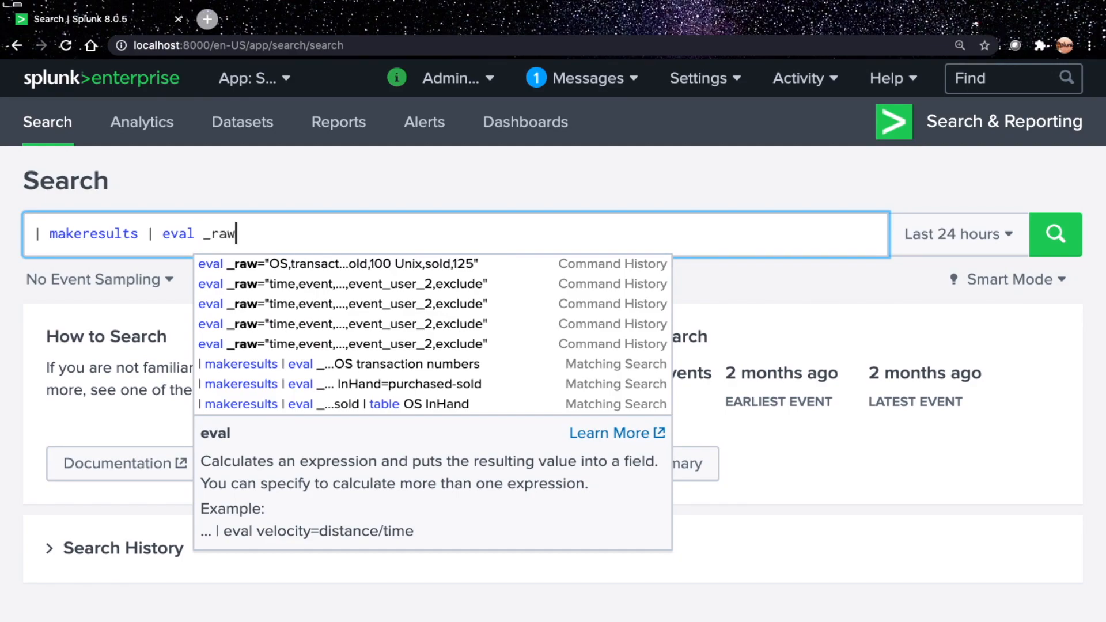
text(=")
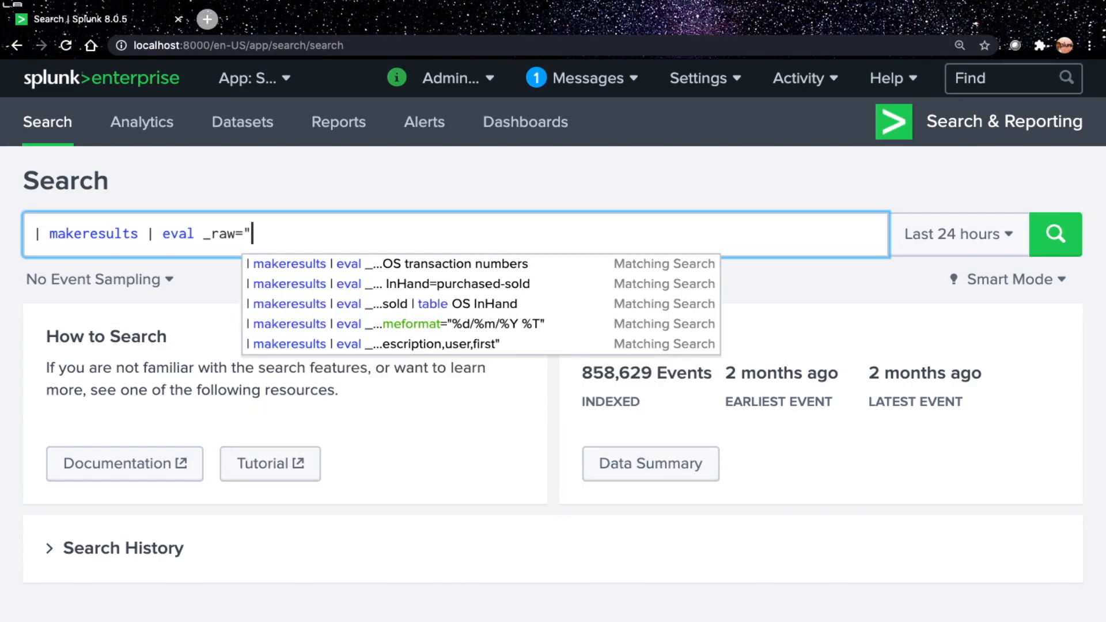
text(")
key(Left)
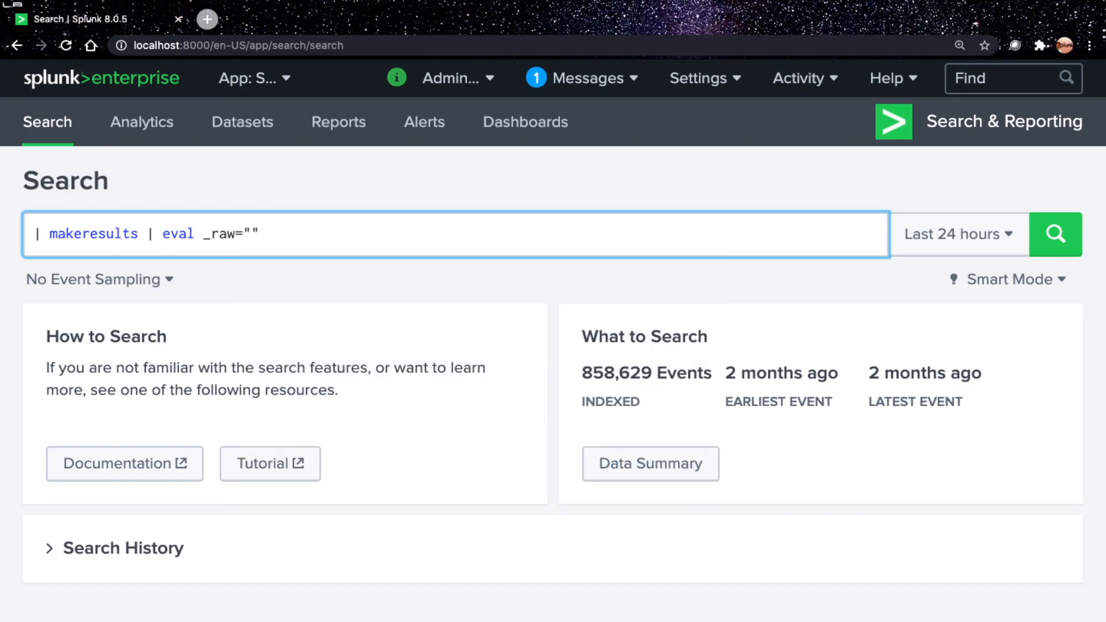
key(shift+Return)
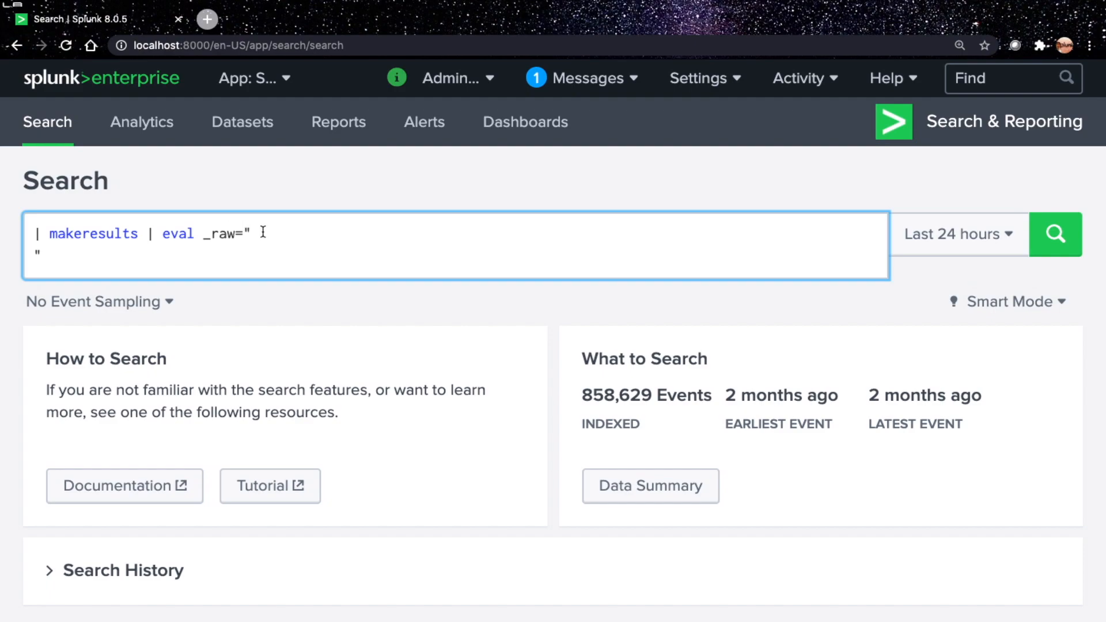
text(ip,description,)
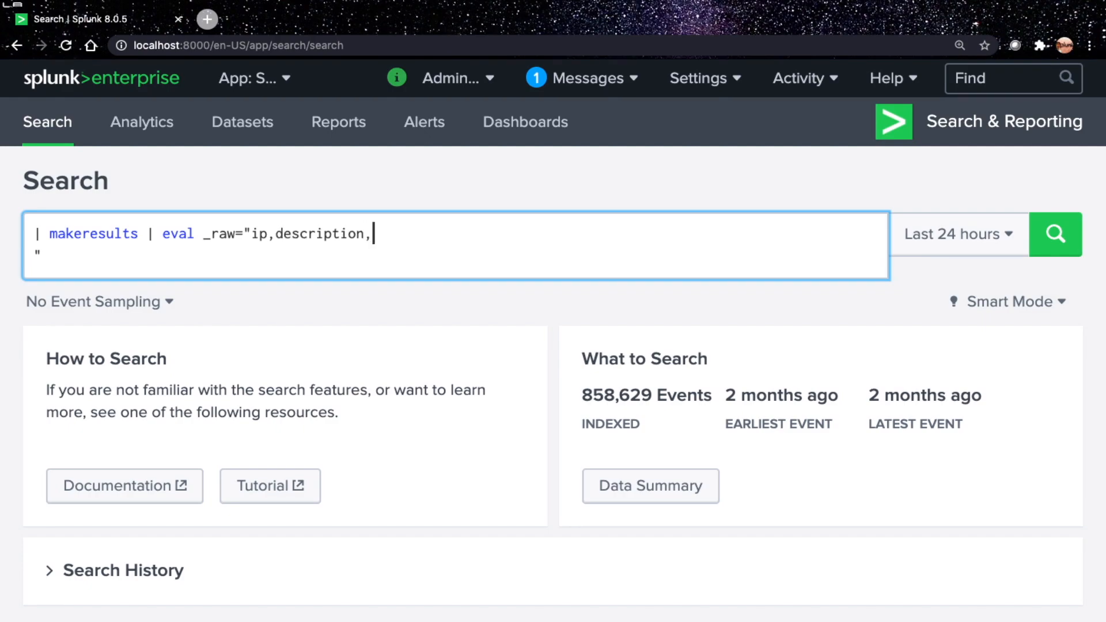
key(Return)
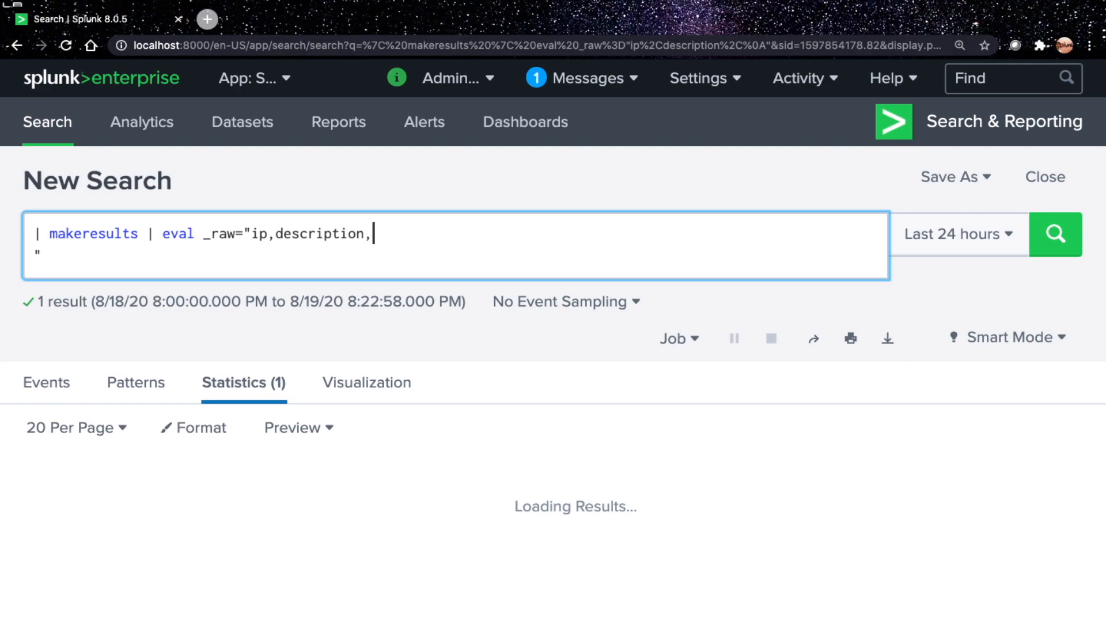
Step: Add data rows 10.1.1.1,internal and 10.11.1.1,private and run the search
key(shift+Return)
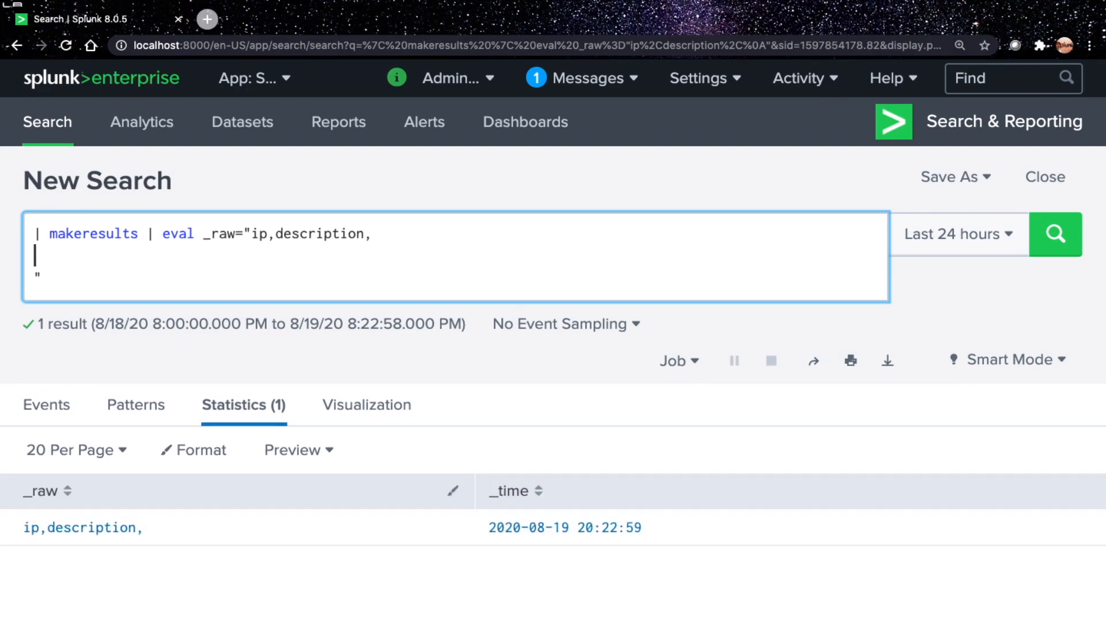
text(10.1.1.1,inter)
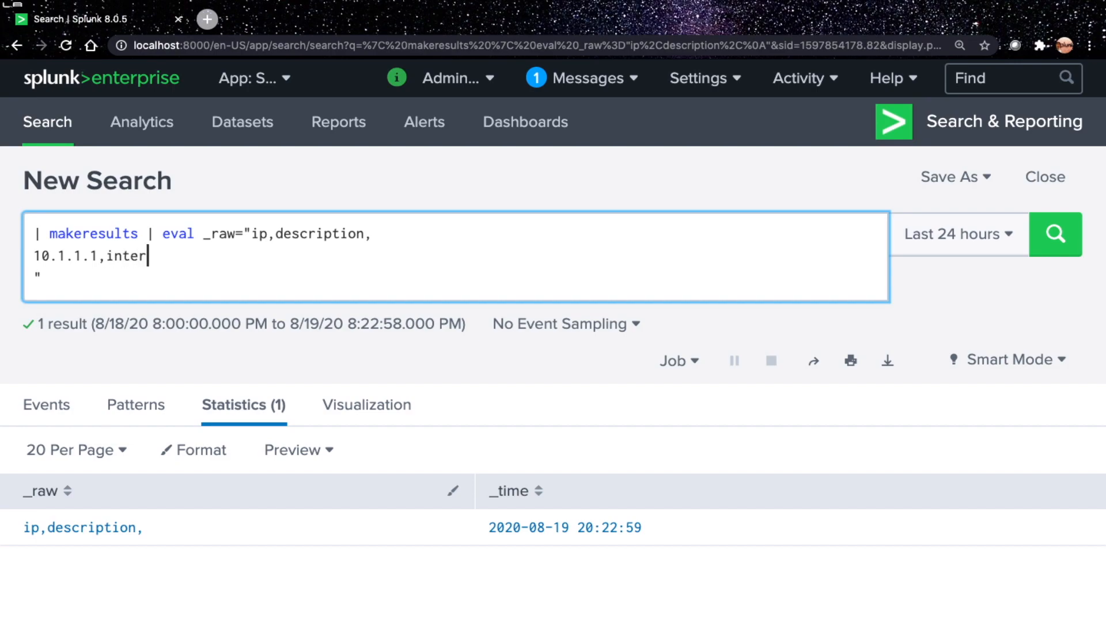
text(nal,)
key(shift+Return)
text(10.11.1.1,private)
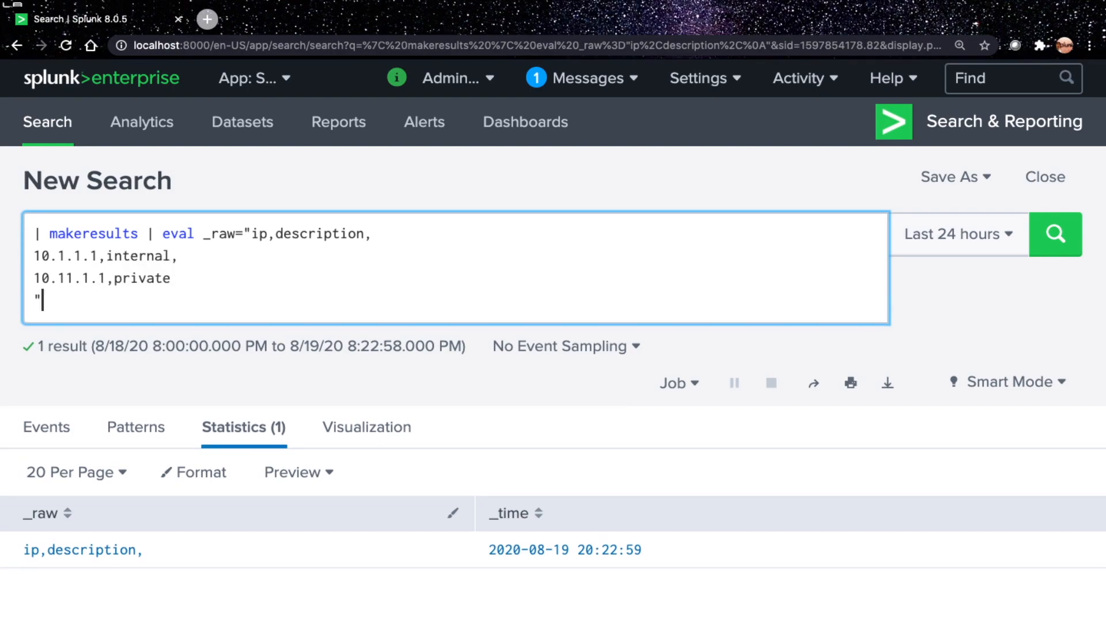
key(Return)
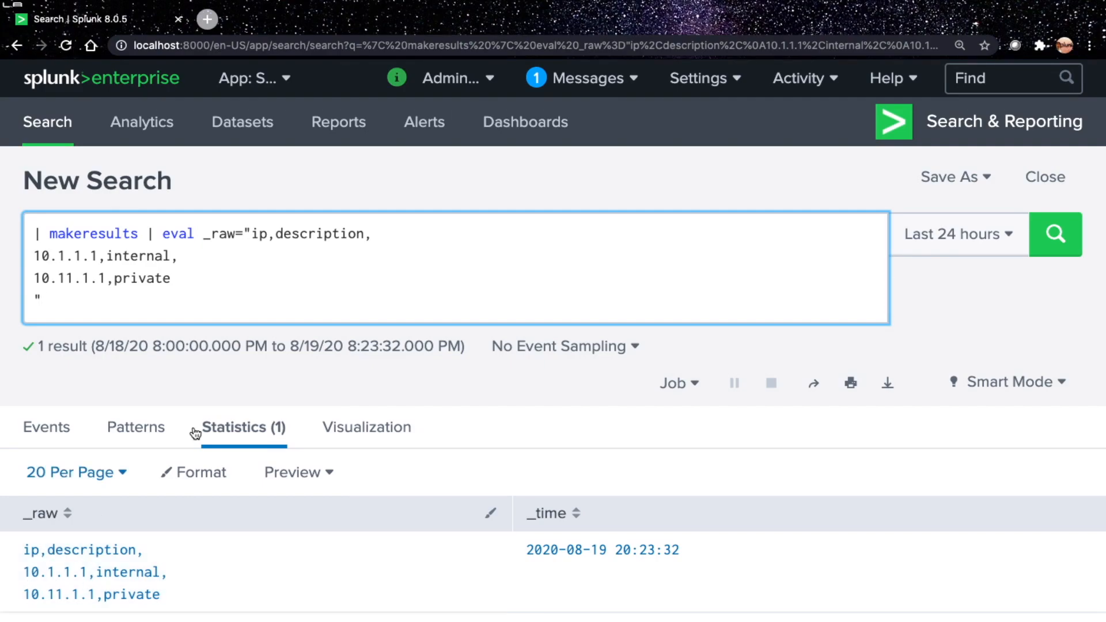
Step: Append '| multikv forceheader=1' on a new line and run the search
key(shift+Return)
text(| mu)
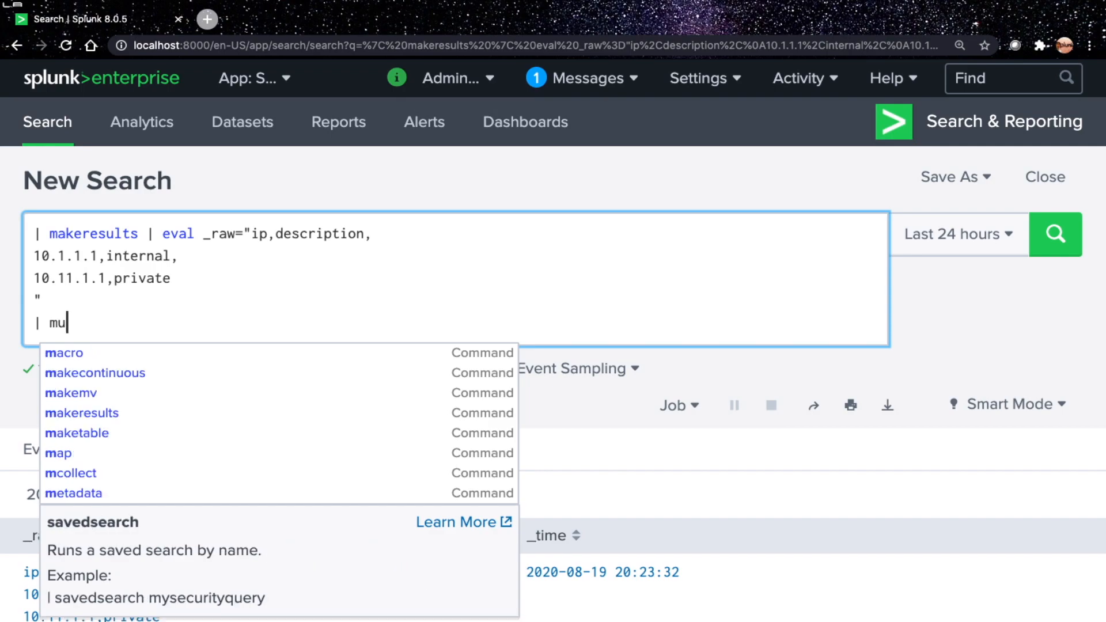
text(ltikv form)
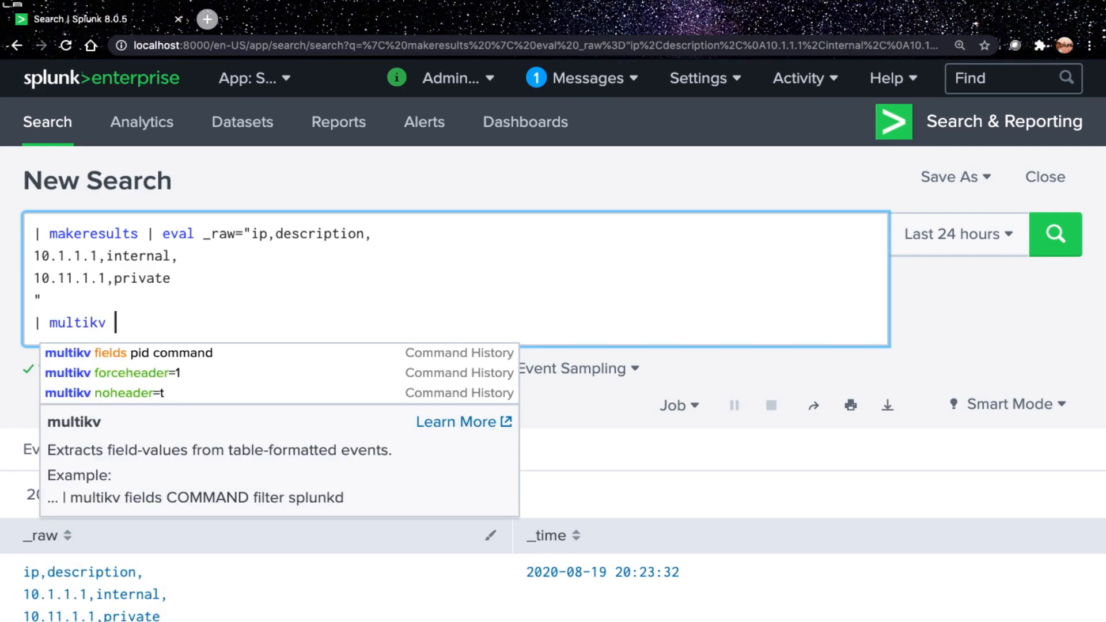
key(BackSpace)
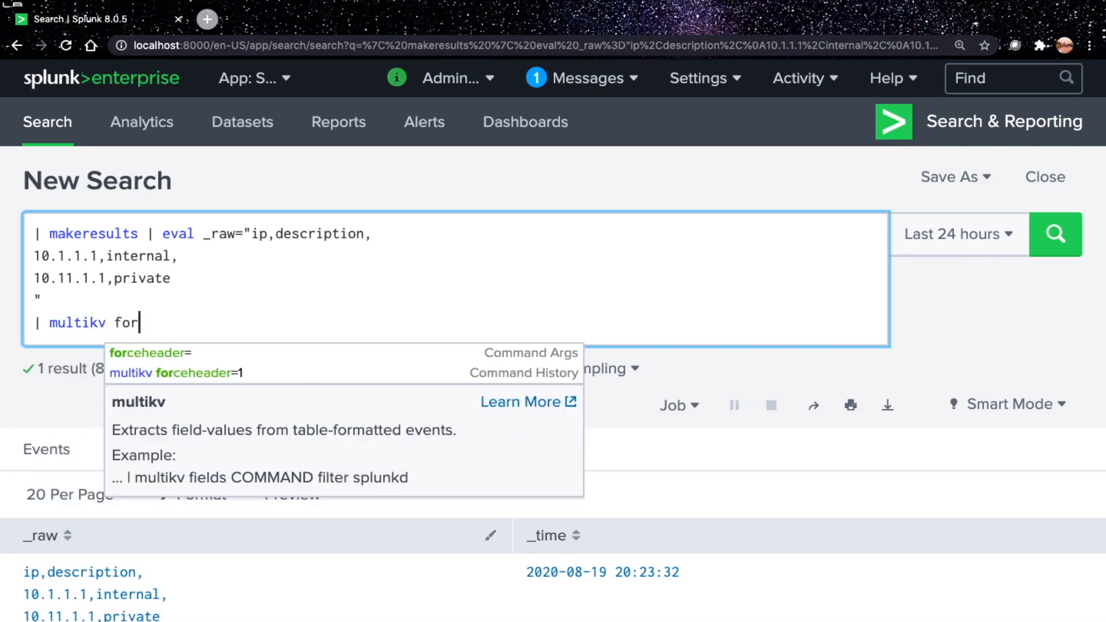
key(Tab)
text(1)
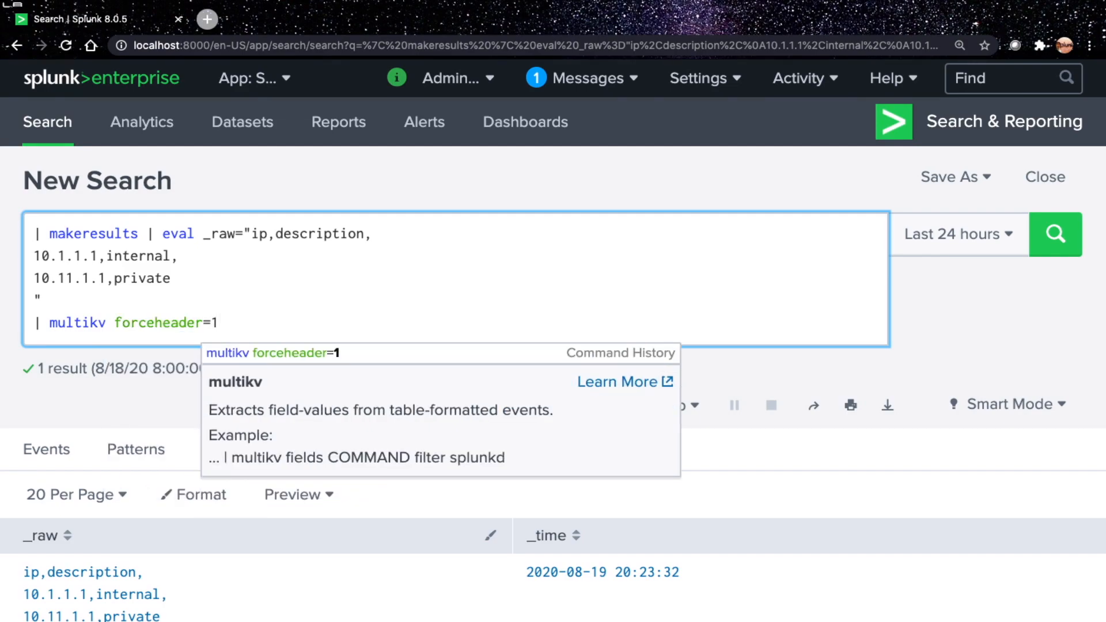
key(Return)
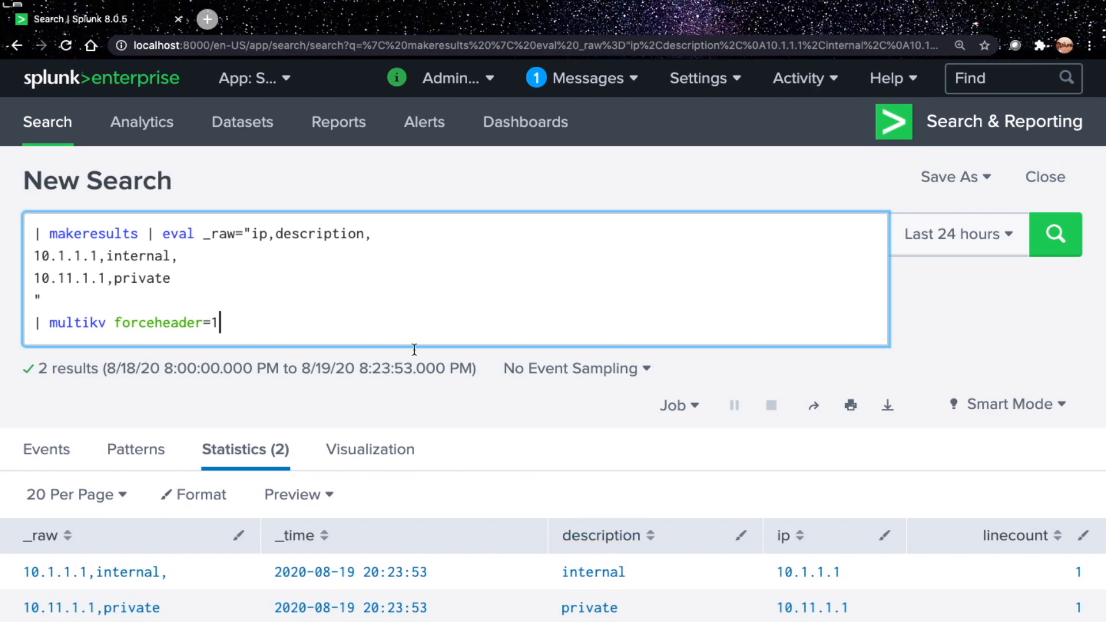
Step: Start a '| lookup training-oob.csv' line matching on ip, cross-checking the training table
key(shift+Return)
text(| )
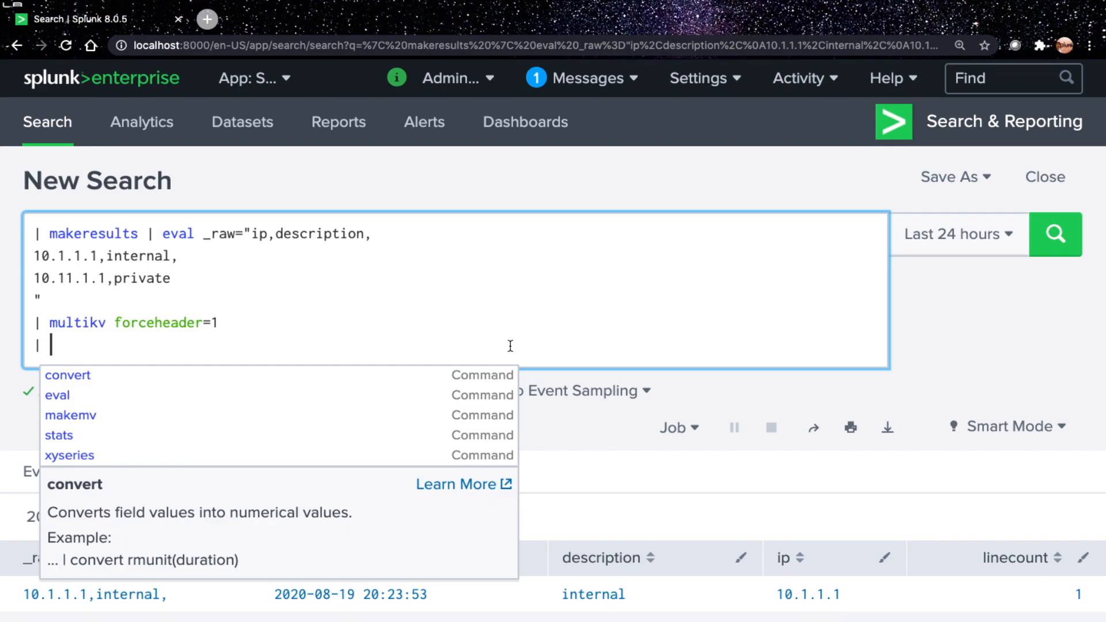
text(lookup)
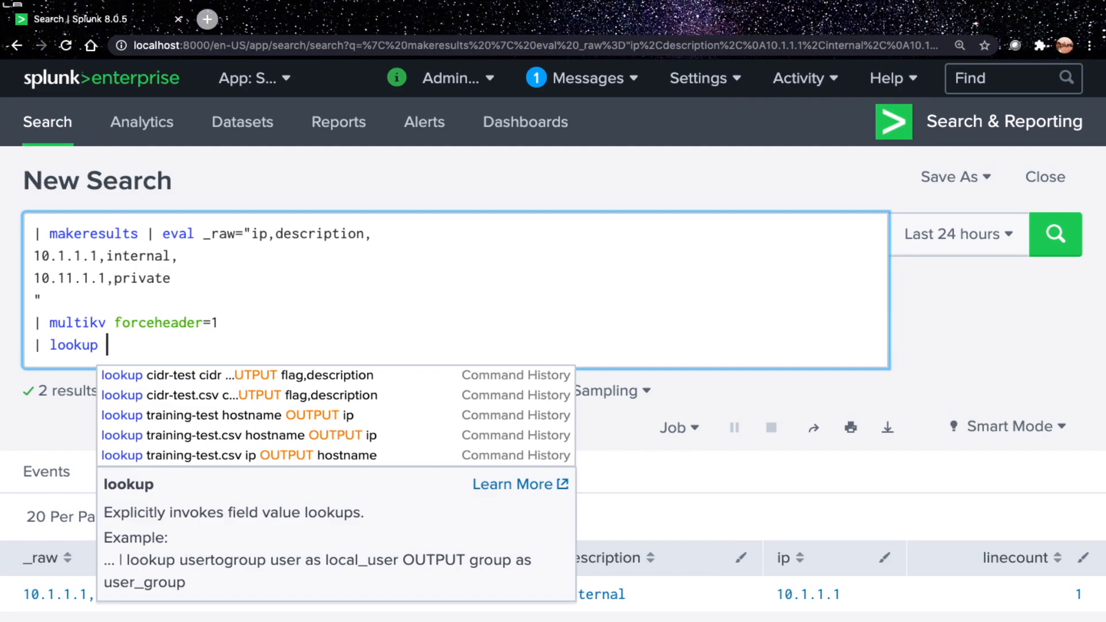
text(training-oob.csv)
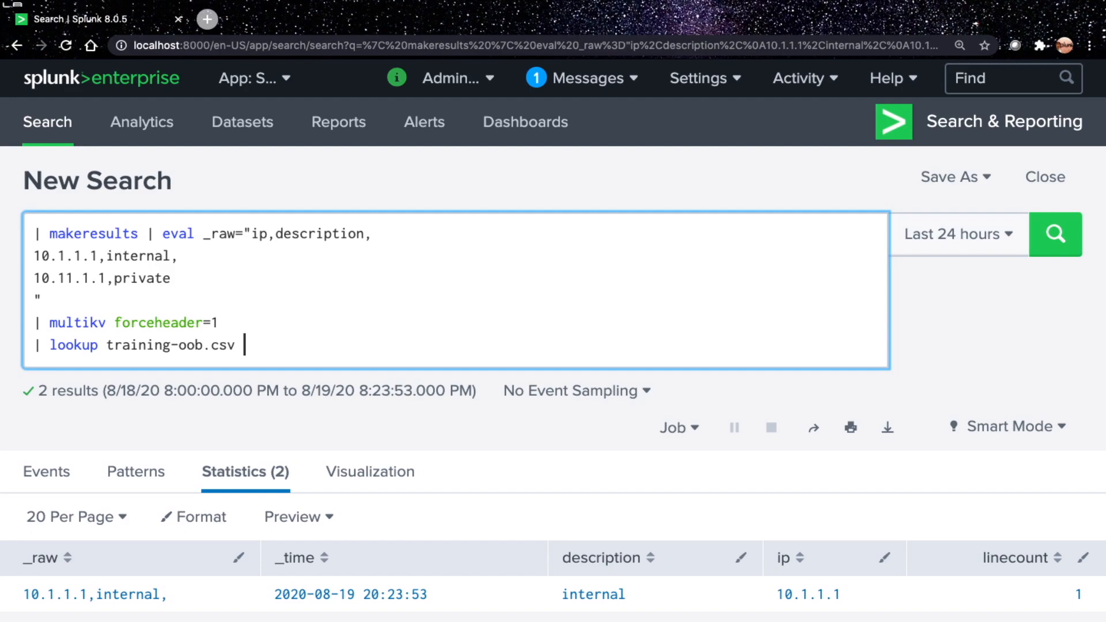
key(ctrl+Right)
text(ip)
key(ctrl+Right)
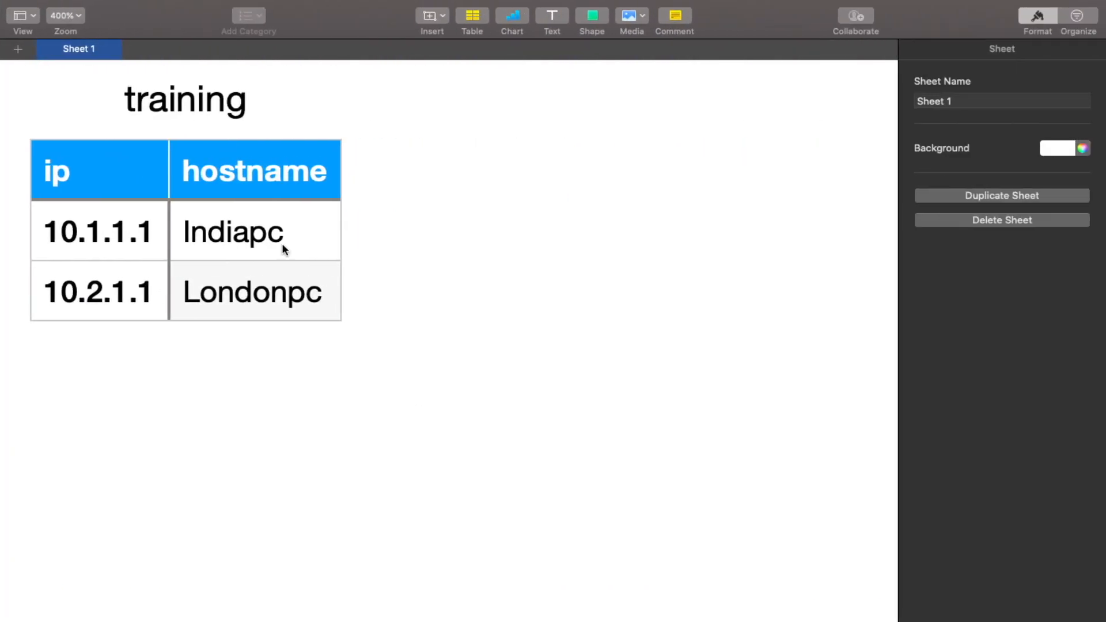
key(ctrl+Left)
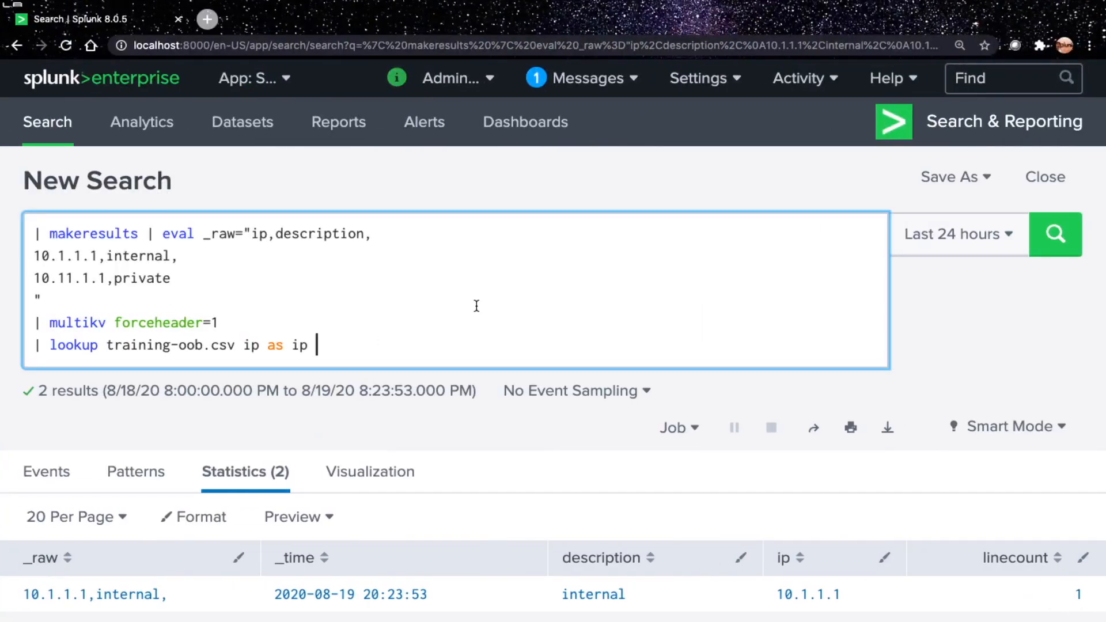
key(ctrl+Right)
key(ctrl+Left)
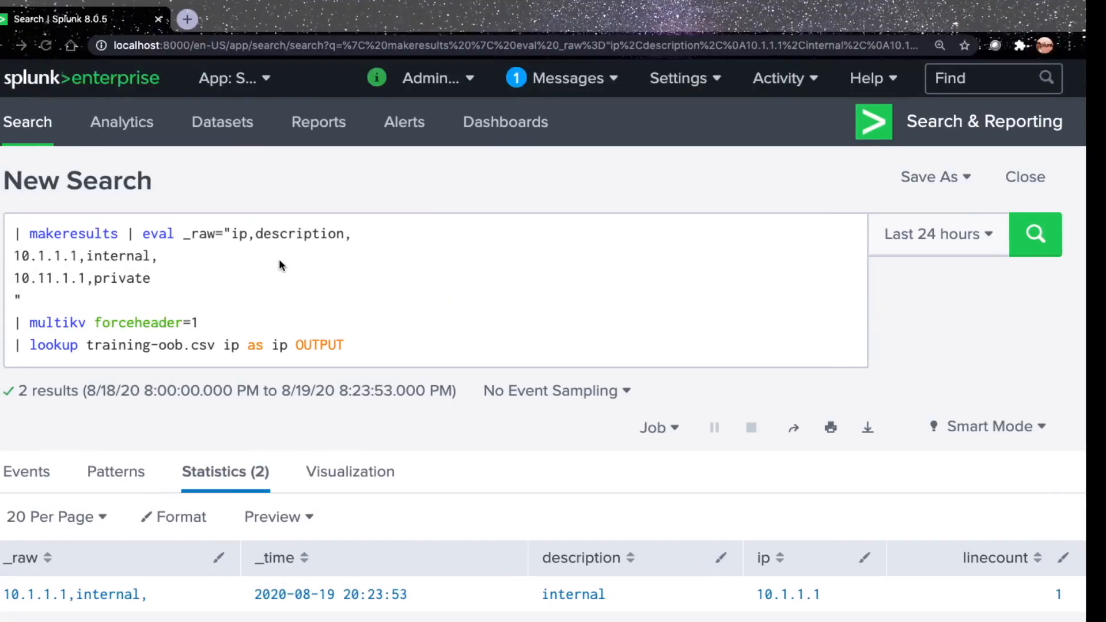
Step: Finish the line as 'ip as ip OUTPUTNEW hostname' and run it to add hostnames
text(hostname)
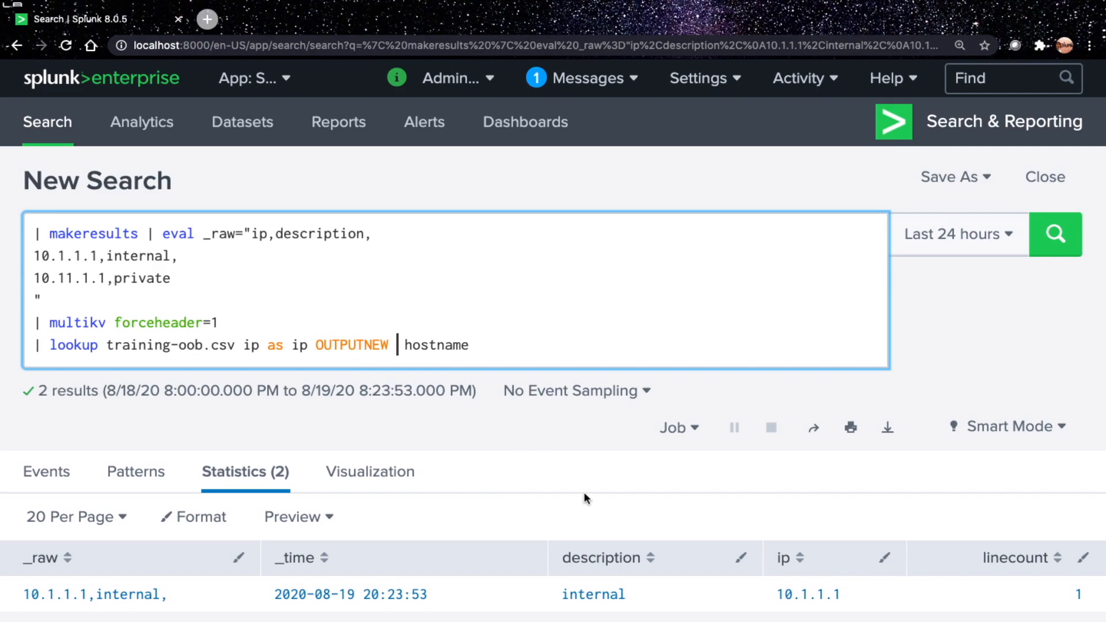
key(ctrl+Right)
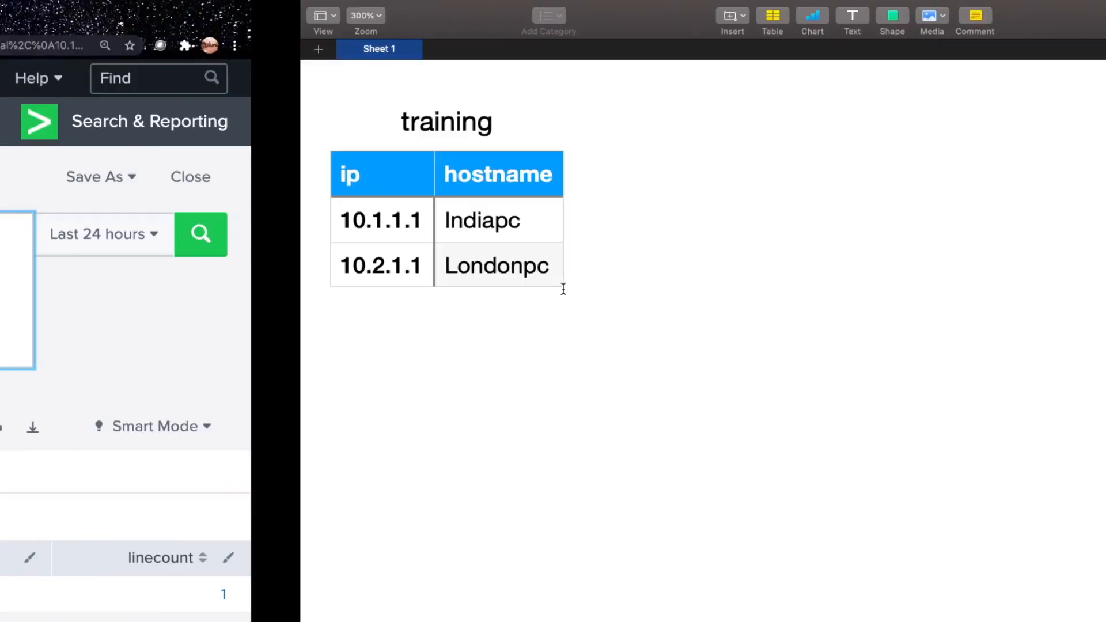
key(ctrl+Left)
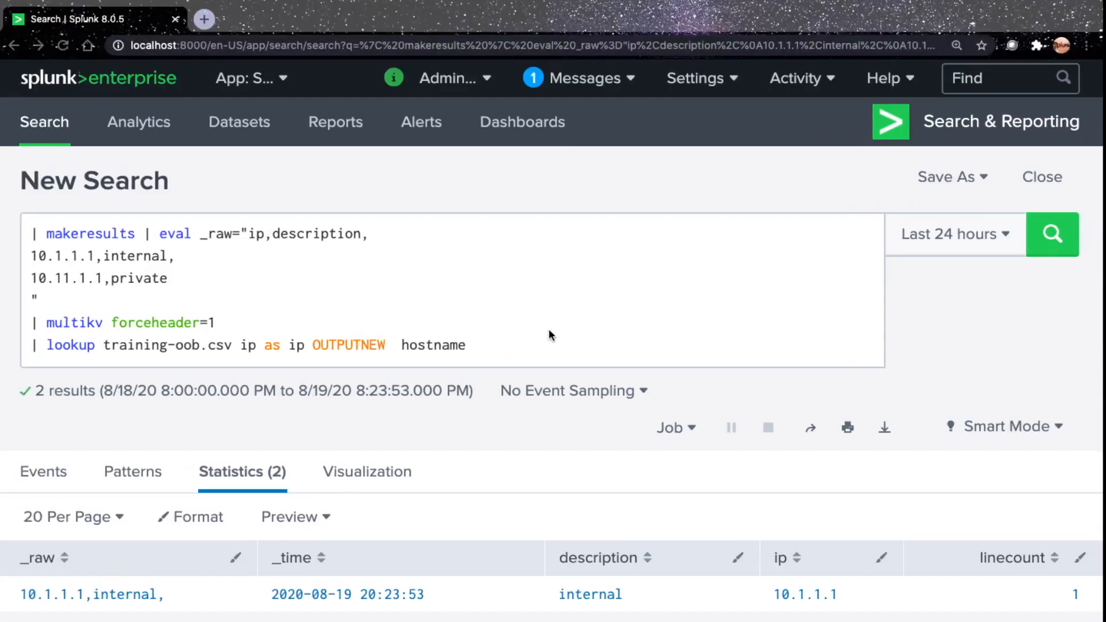
click(397, 345)
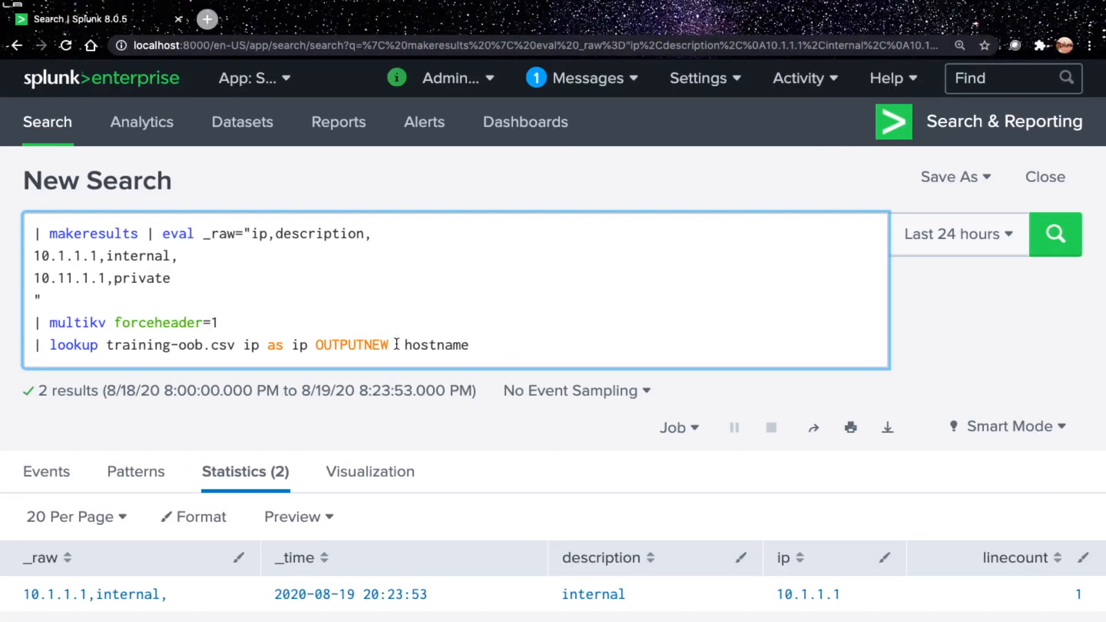
key(ctrl+Right)
key(ctrl+Left)
key(Return)
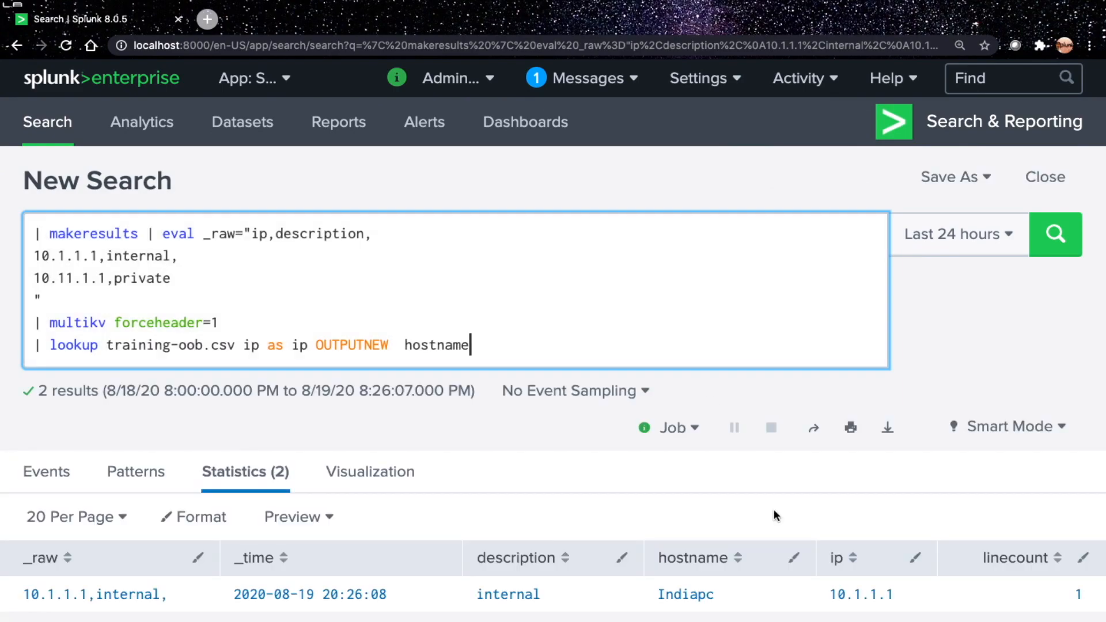
scroll(773, 510, down, 2)
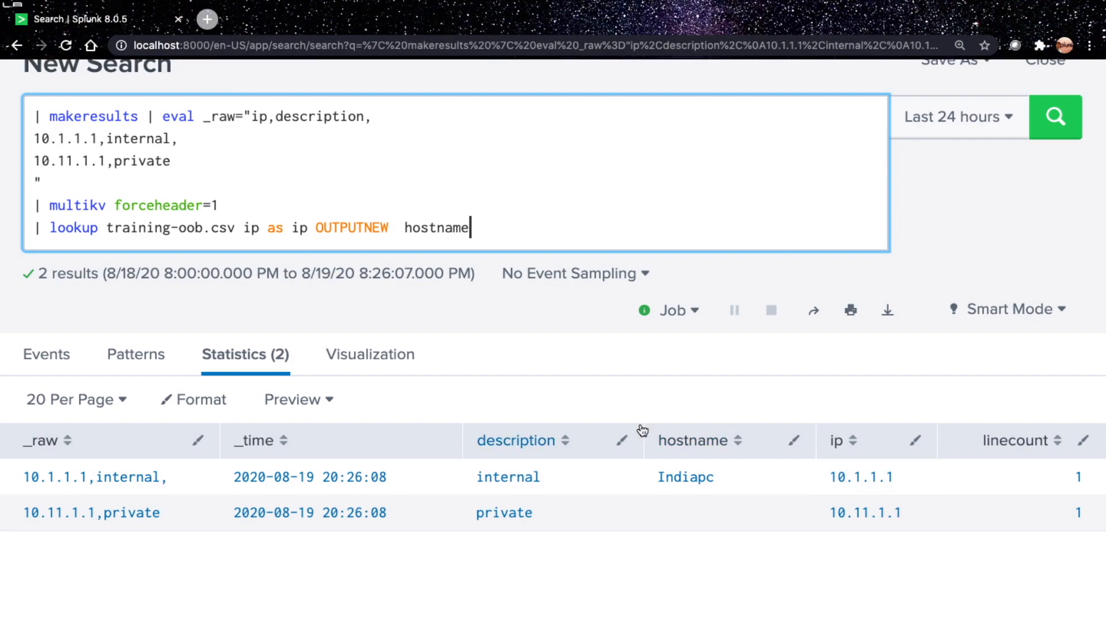
key(ctrl+Right)
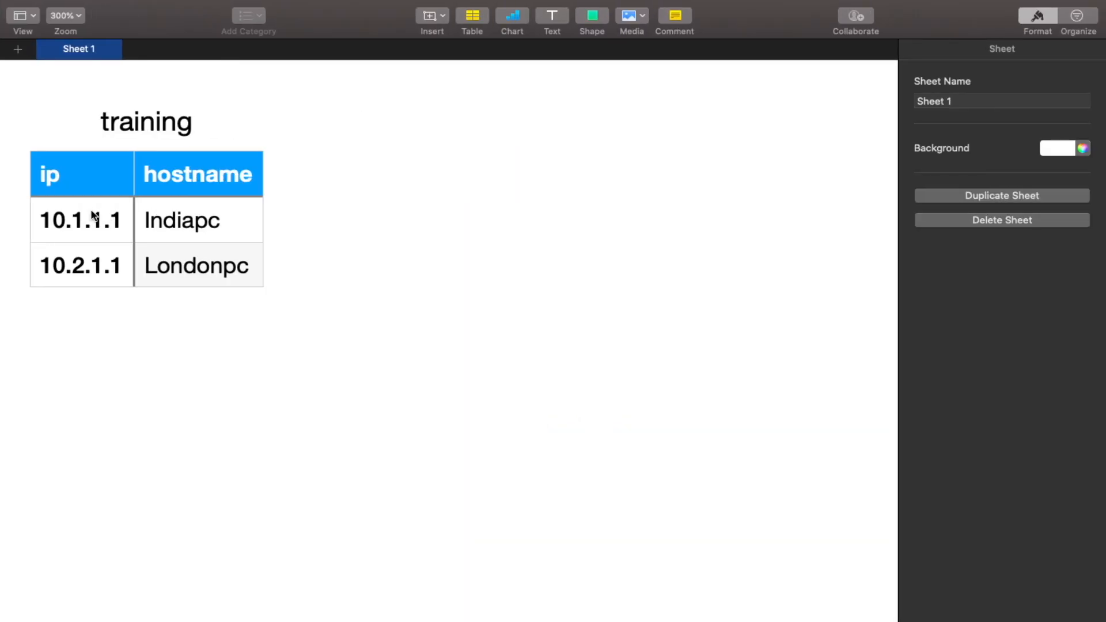
key(ctrl+Left)
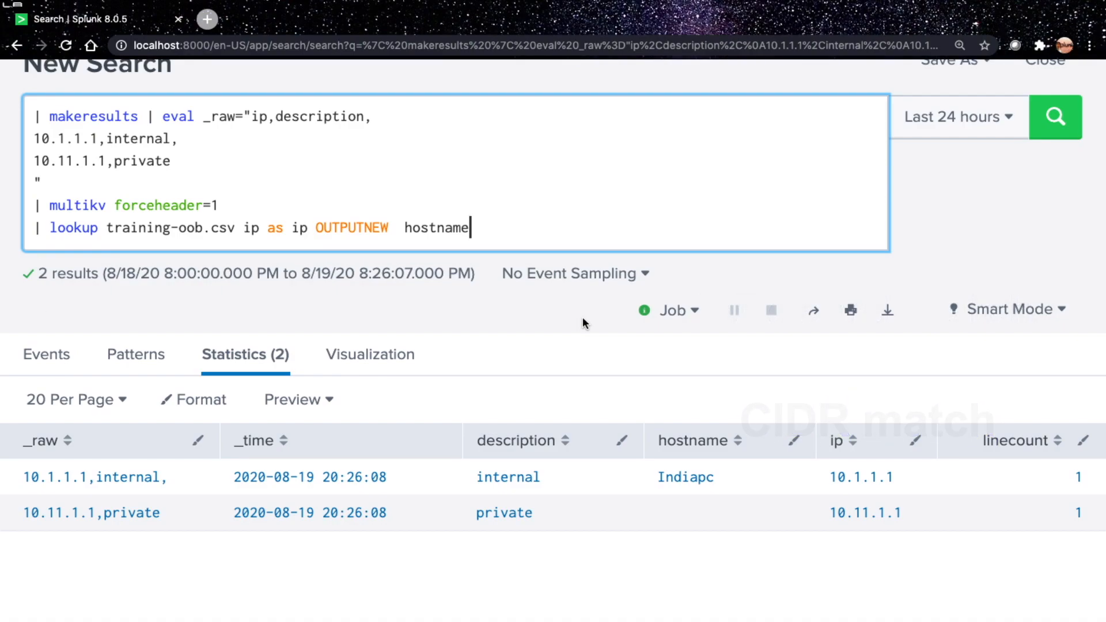
Step: Go to Settings > Lookups > Lookup definitions and start a new lookup definition
scroll(583, 319, up, 3)
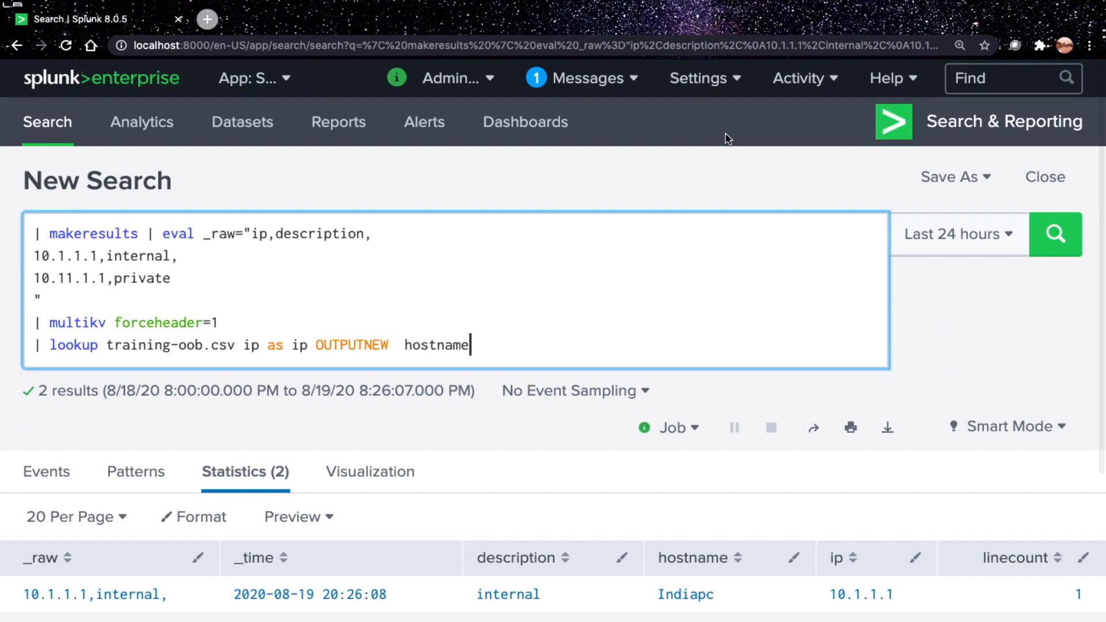
click(723, 80)
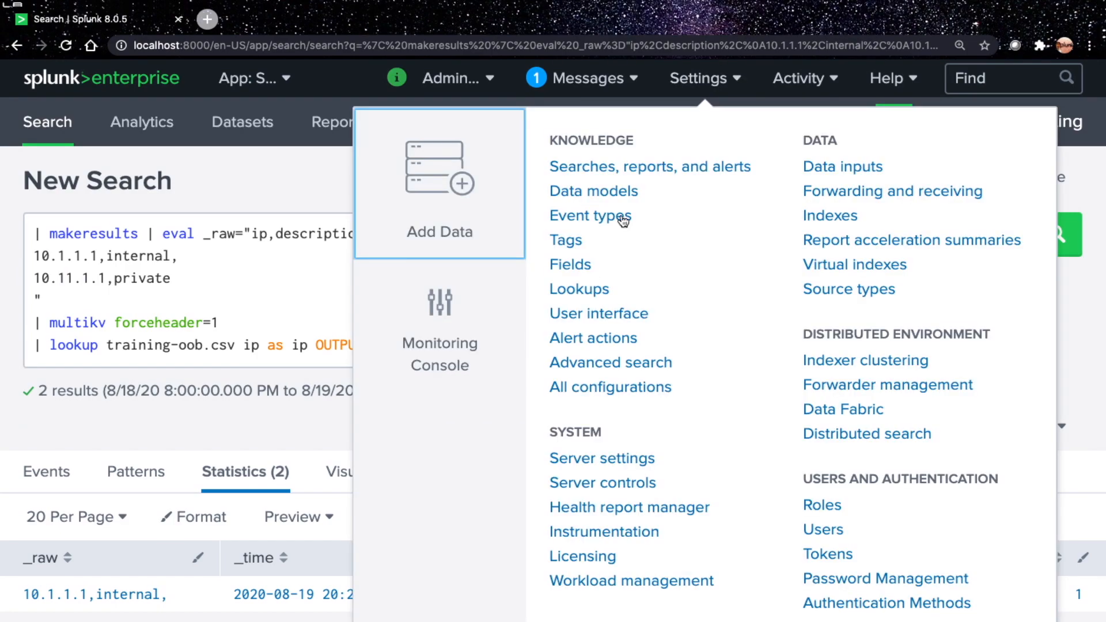
click(584, 289)
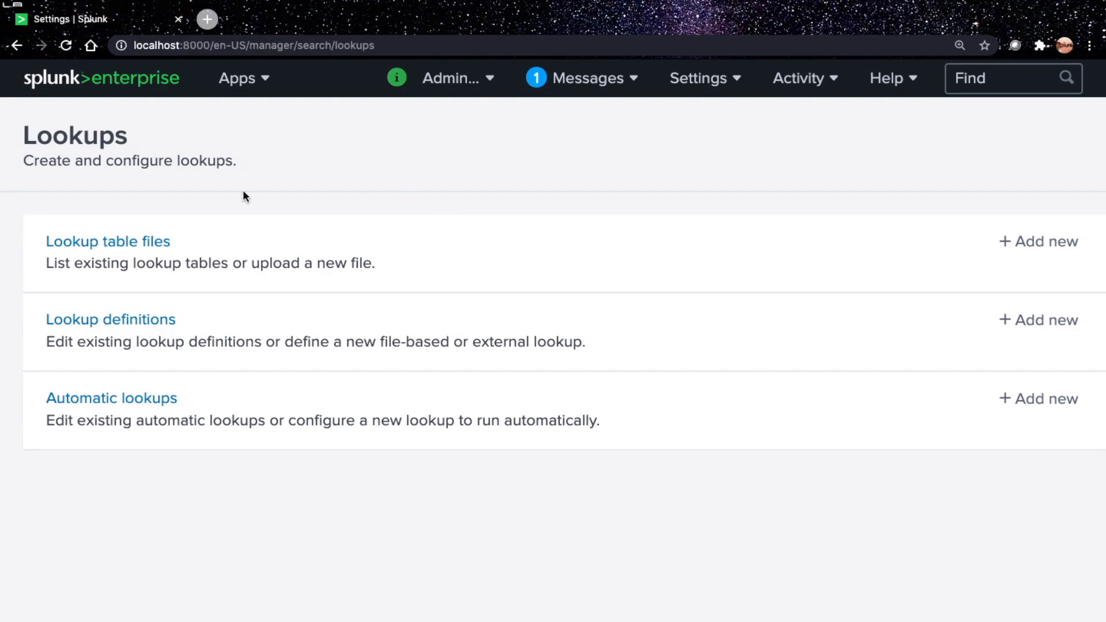
click(123, 321)
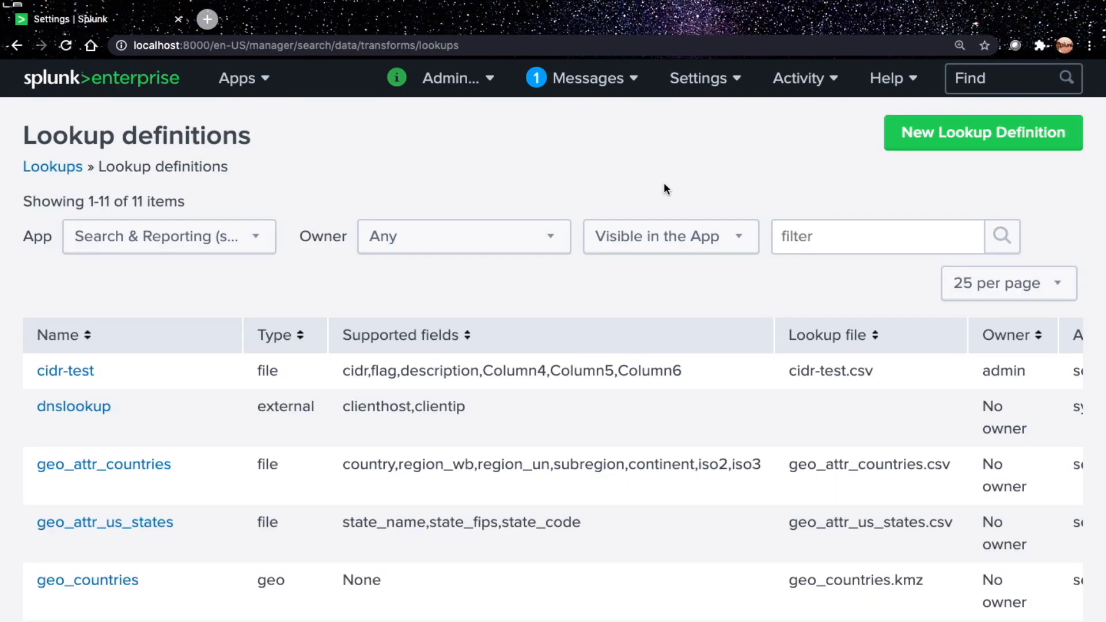
click(957, 141)
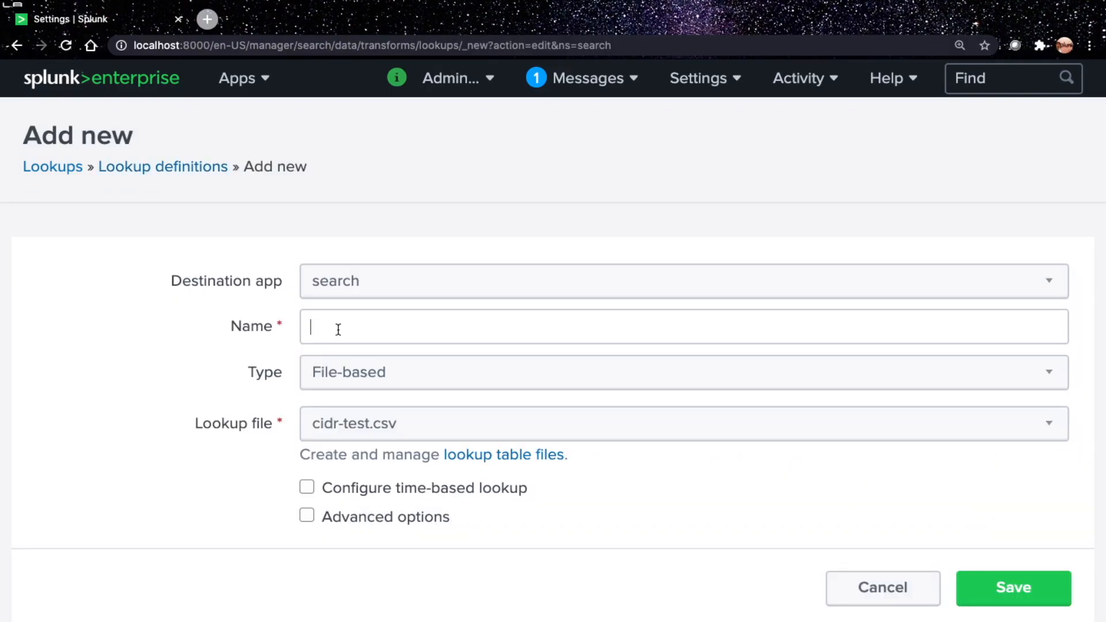
Step: Create lookup definition training-oob using lookup file training-oob.csv, with Advanced options ticked, and save it
text(training-oob)
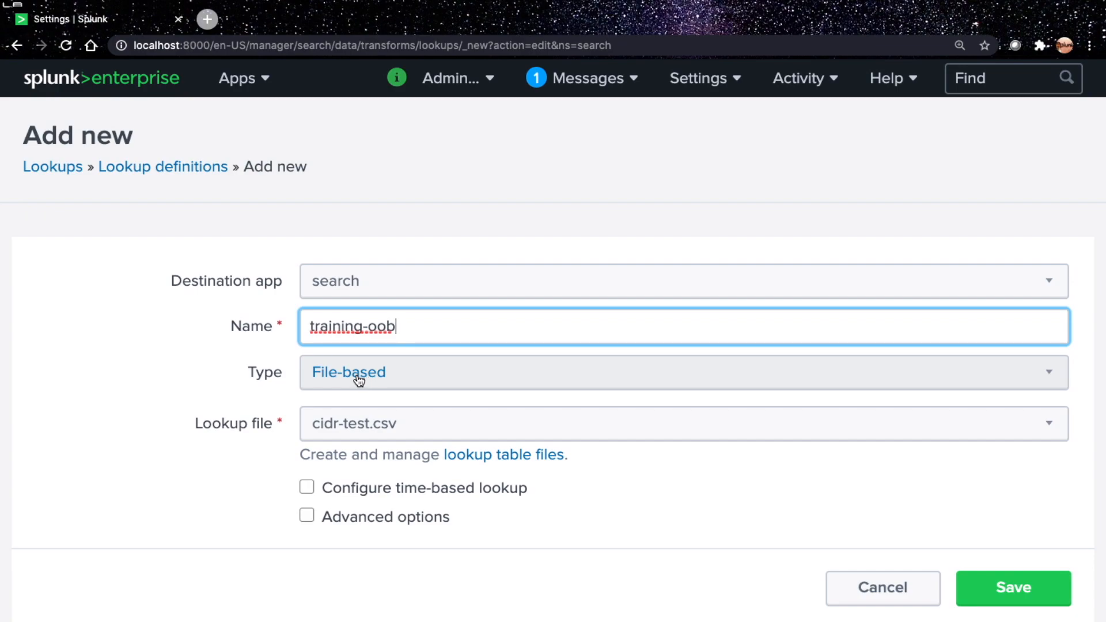
click(378, 426)
key(Down)
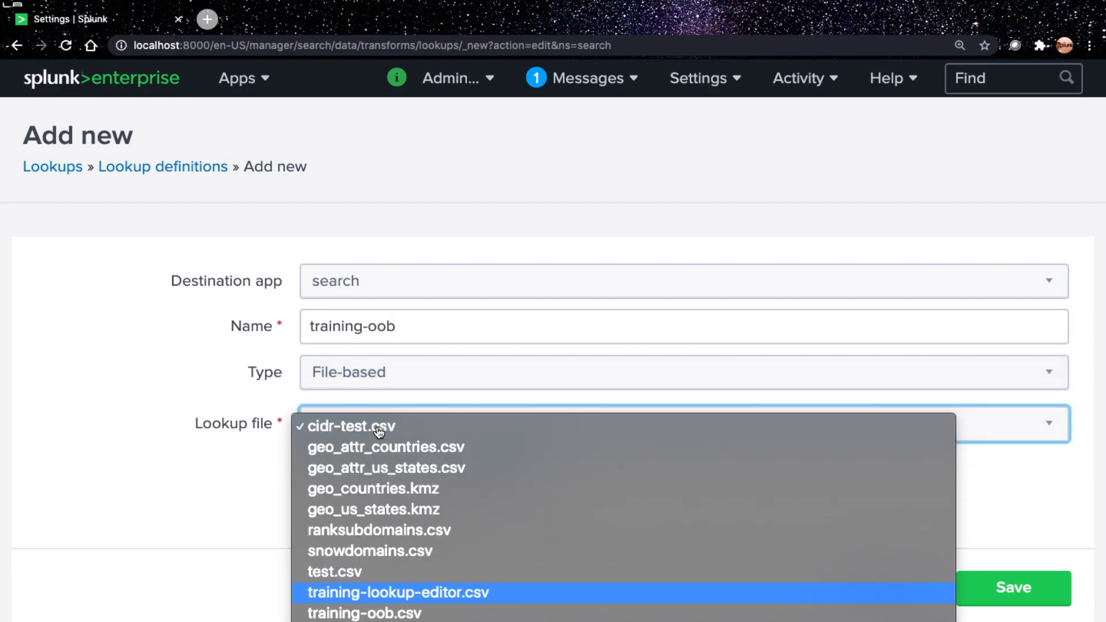
key(Down)
key(Return)
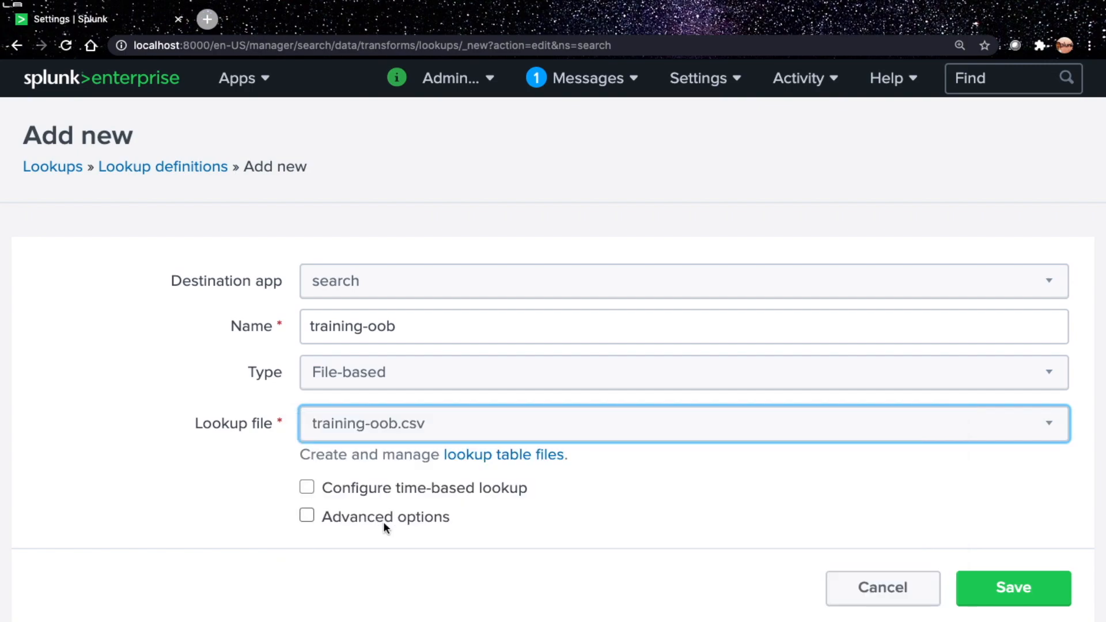
click(375, 519)
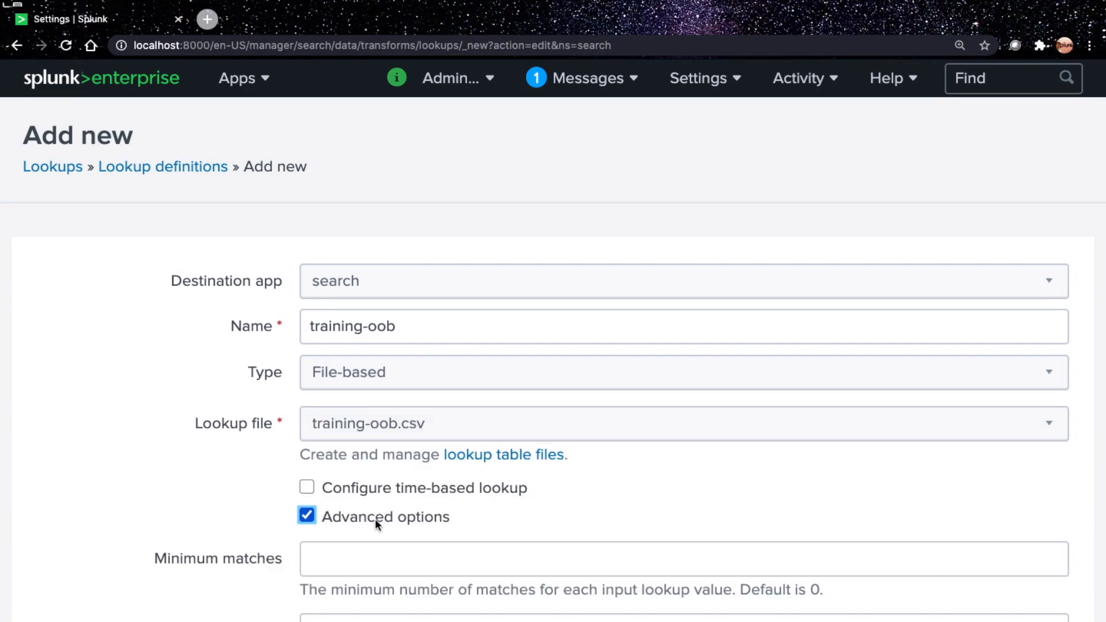
scroll(374, 490, down, 7)
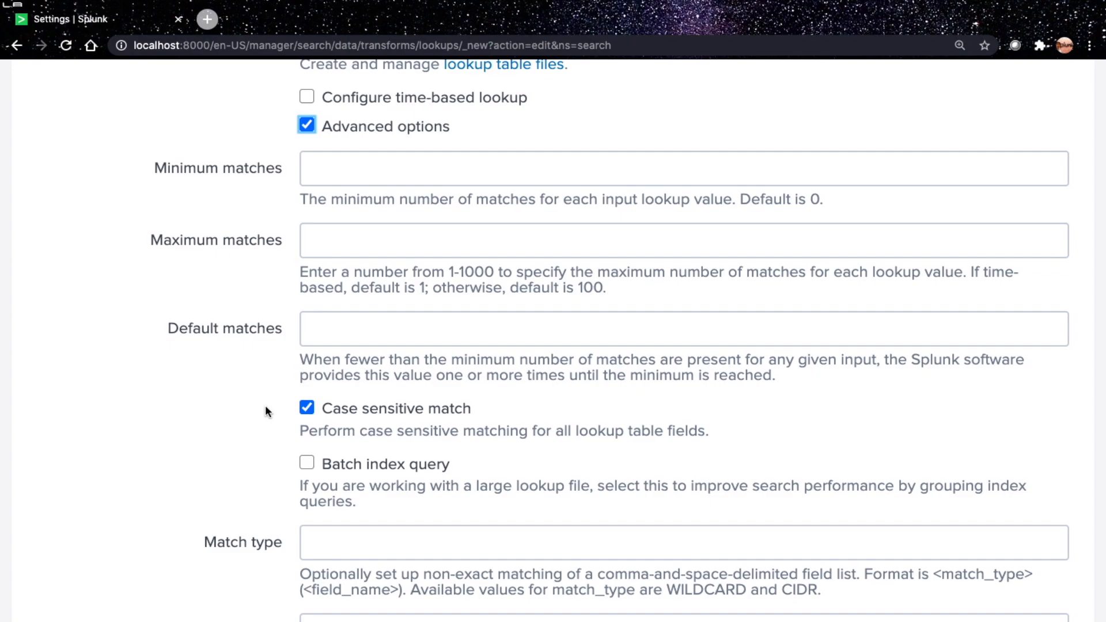
scroll(265, 406, down, 3)
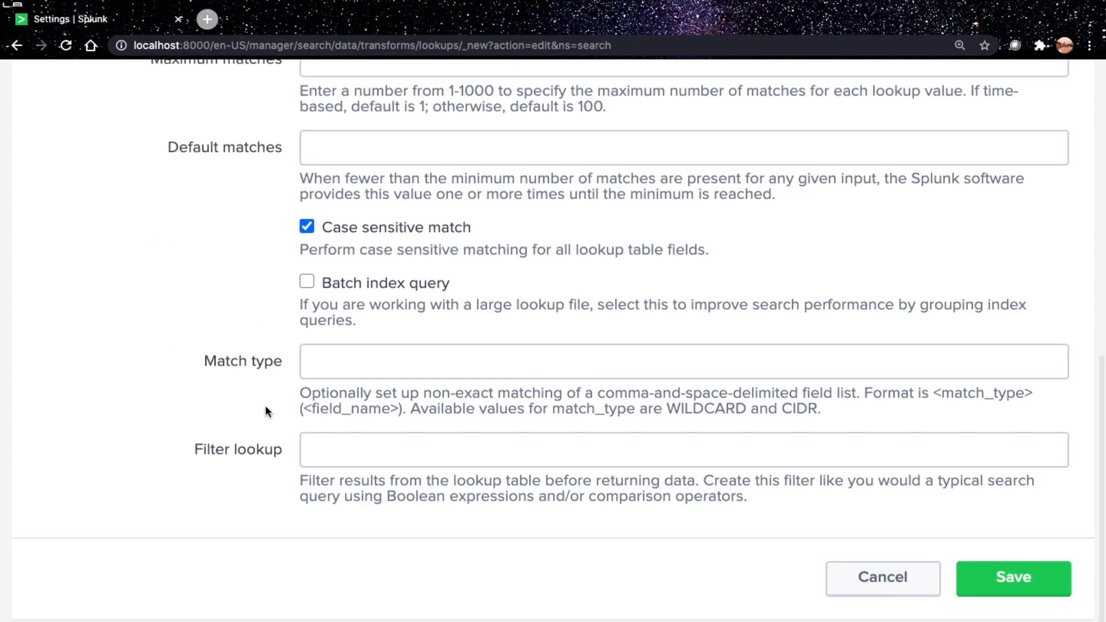
click(1014, 579)
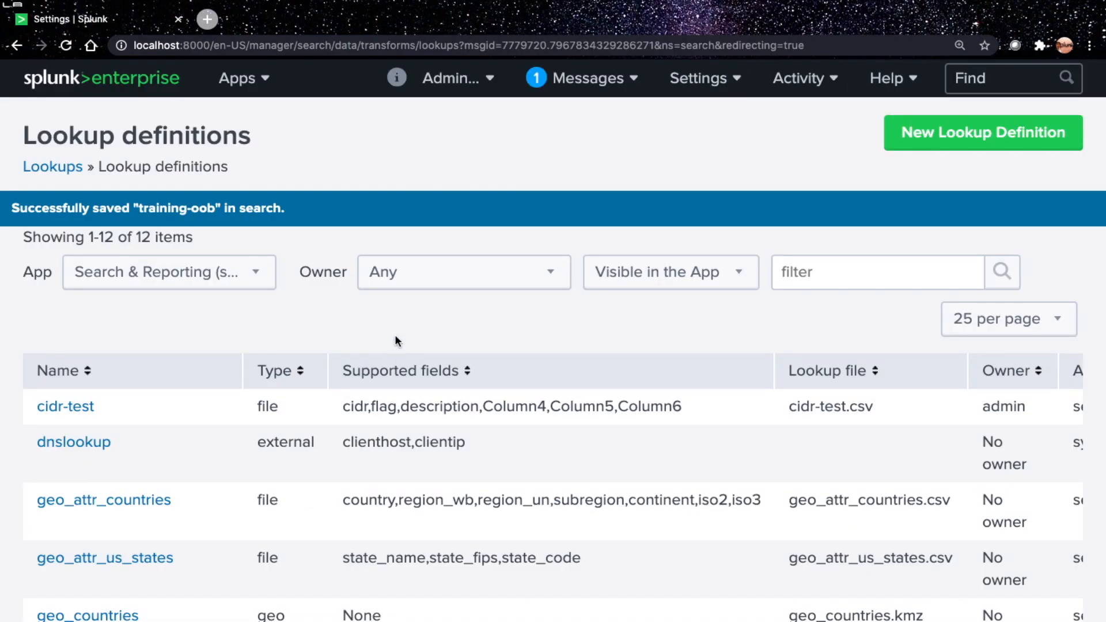
Step: Filter the lookup definitions list to training-oob to confirm its ip and hostname fields
click(827, 269)
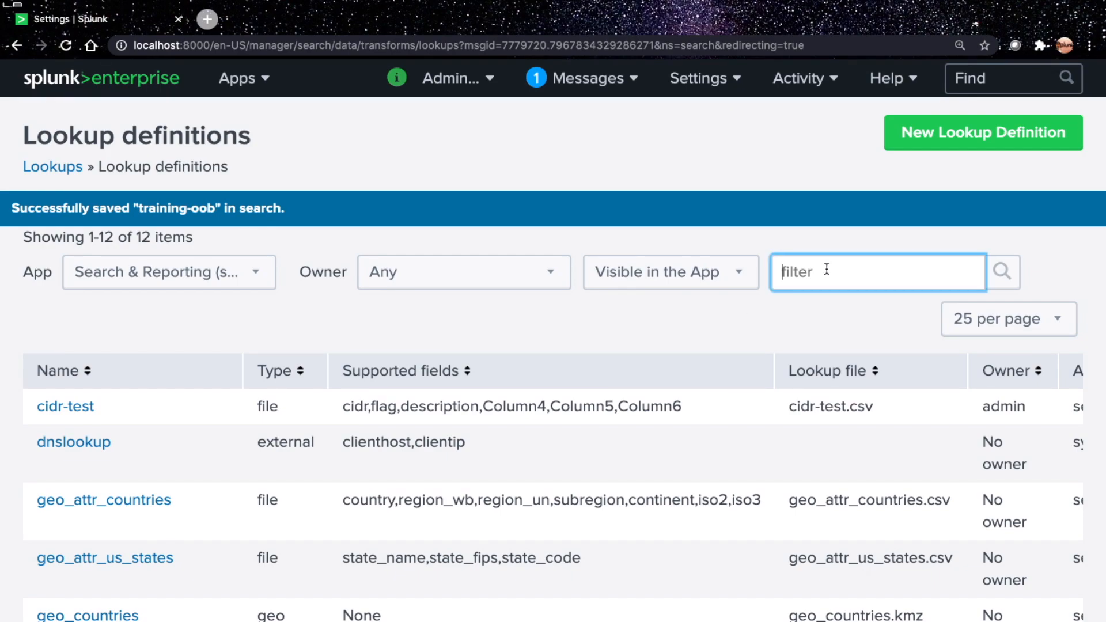
text(training-oob)
key(Return)
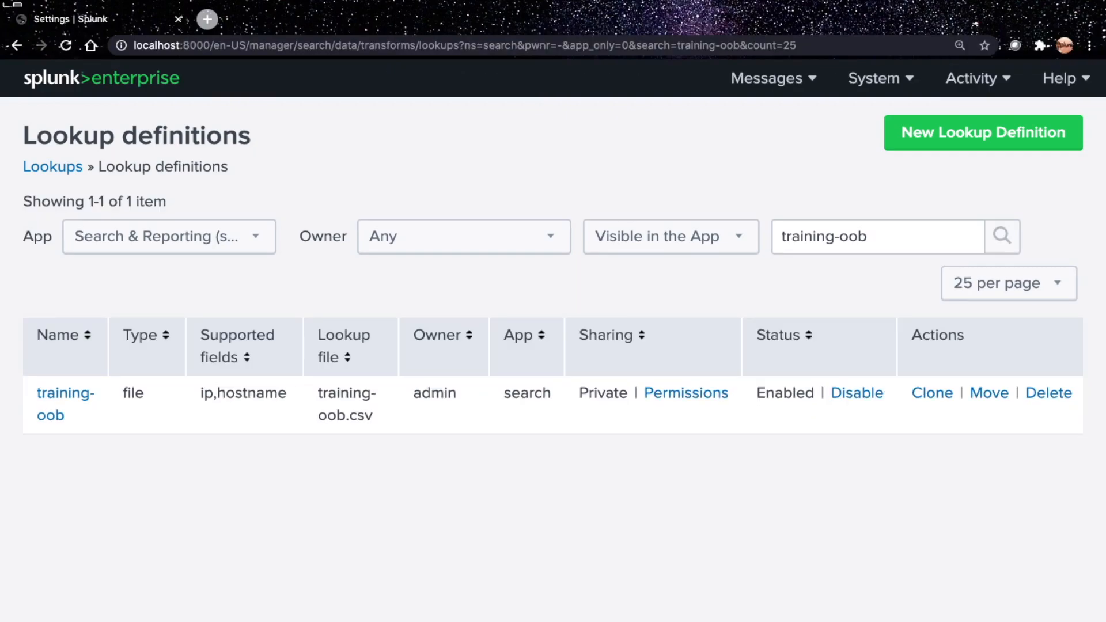
Step: Open Search & Reporting in a new tab and enter '| inputlookup training-oob'
click(257, 81)
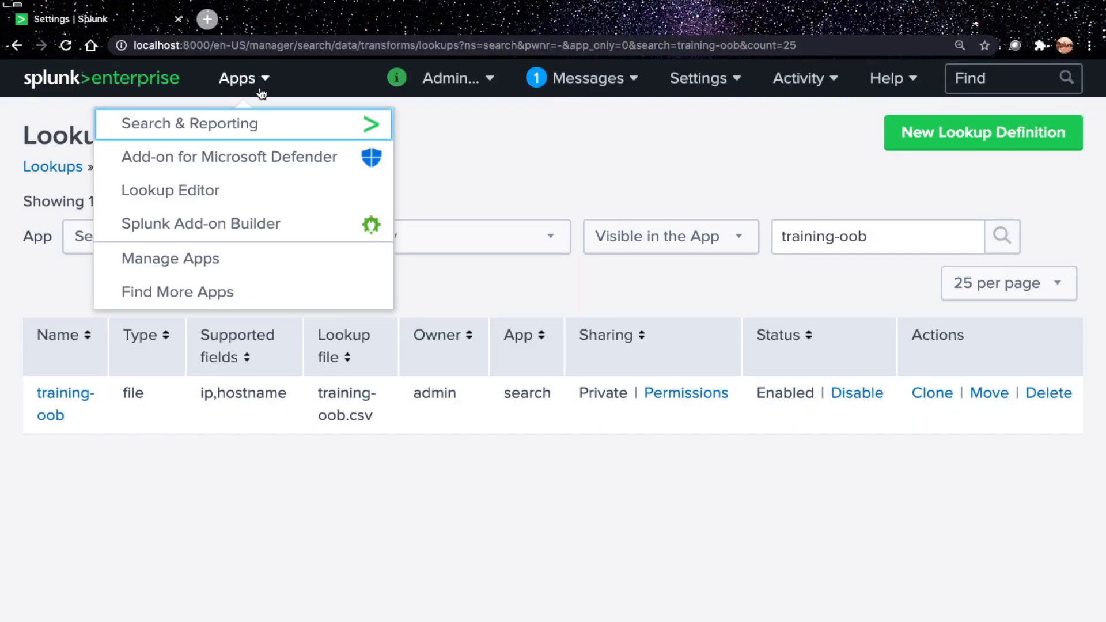
super+click(240, 129)
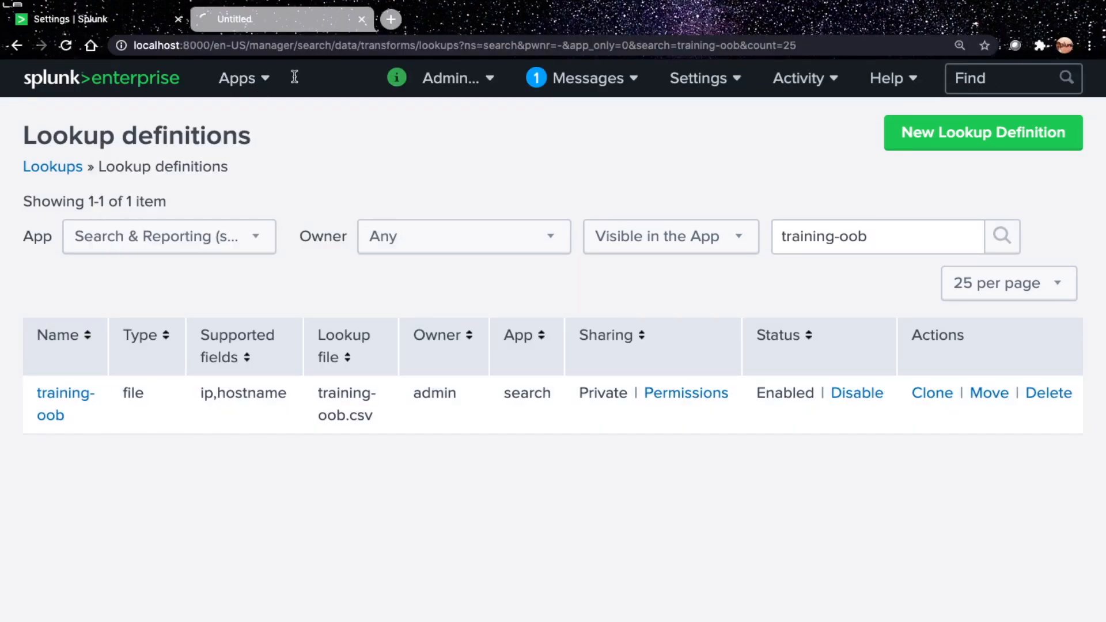
click(261, 17)
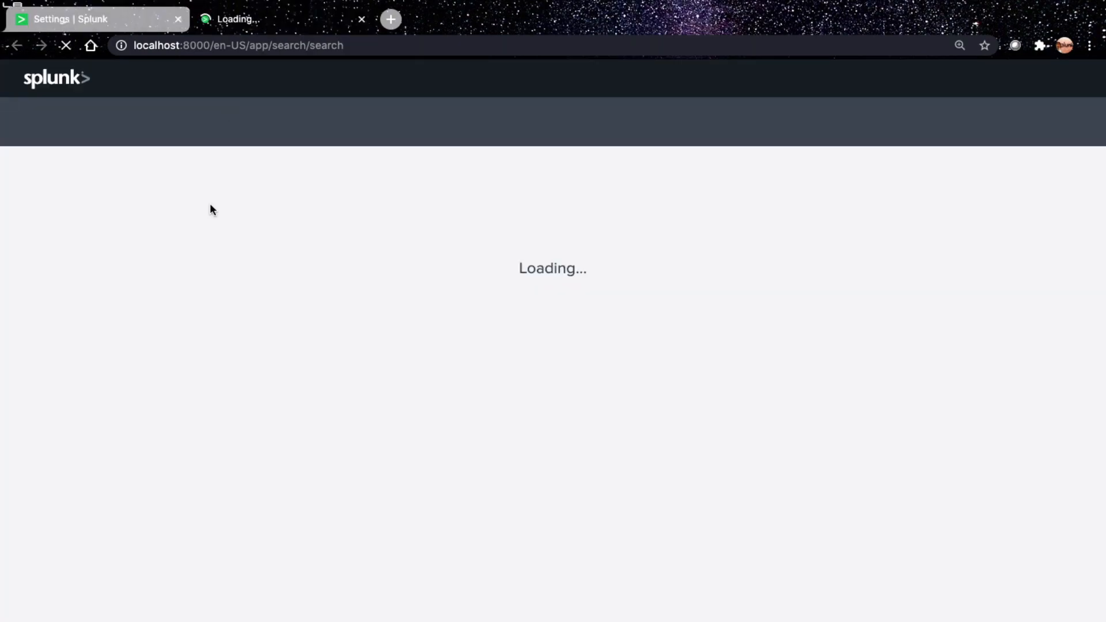
text(| )
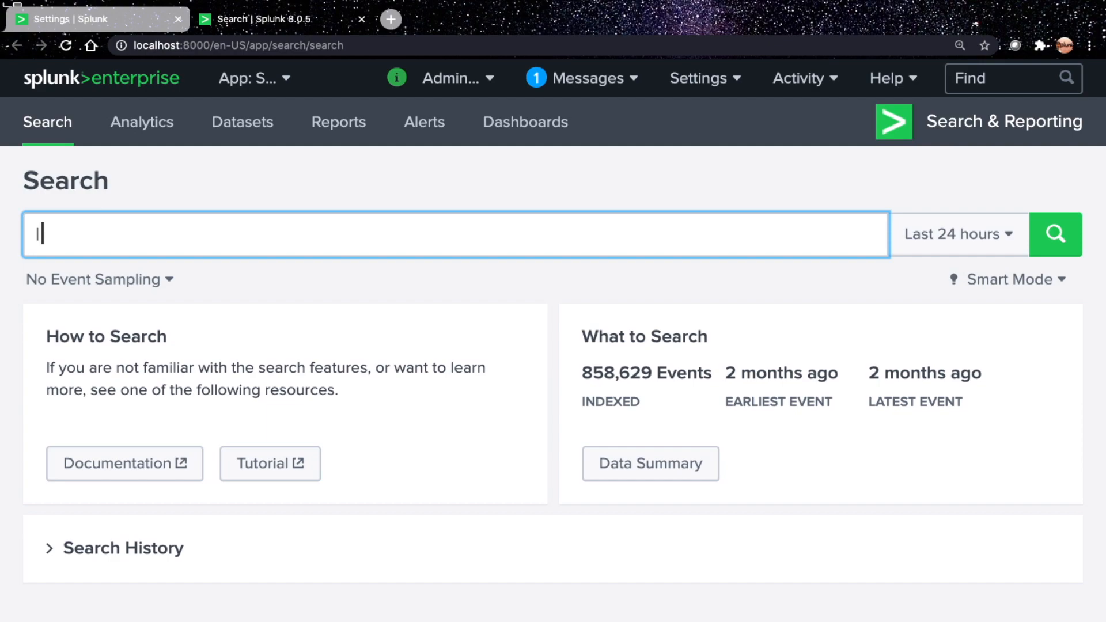
text(inputlookup tr)
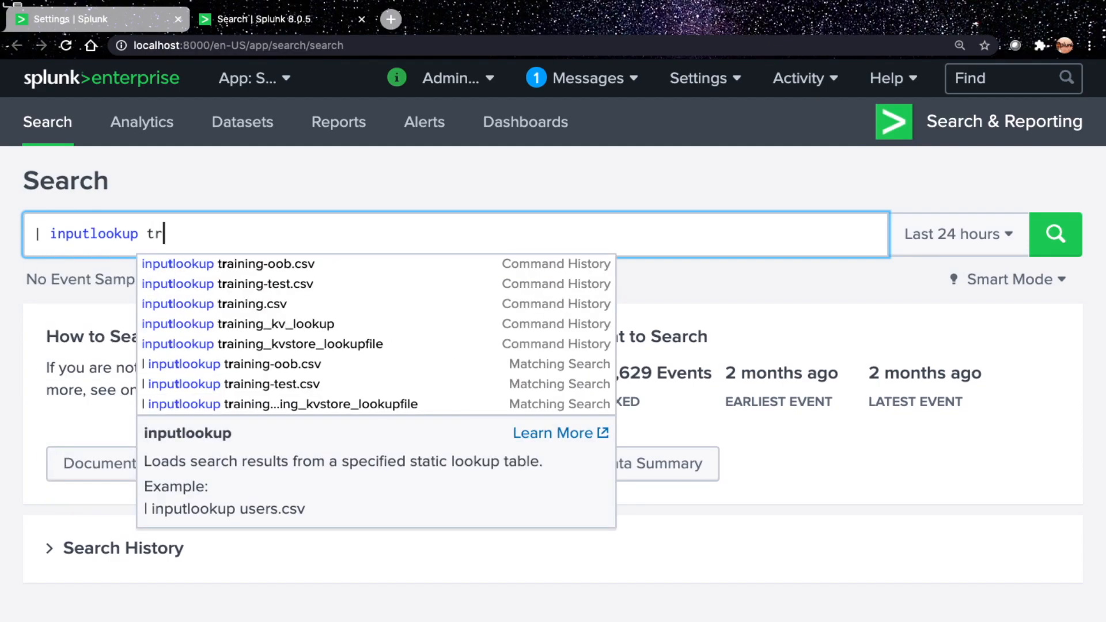
text(aining-o)
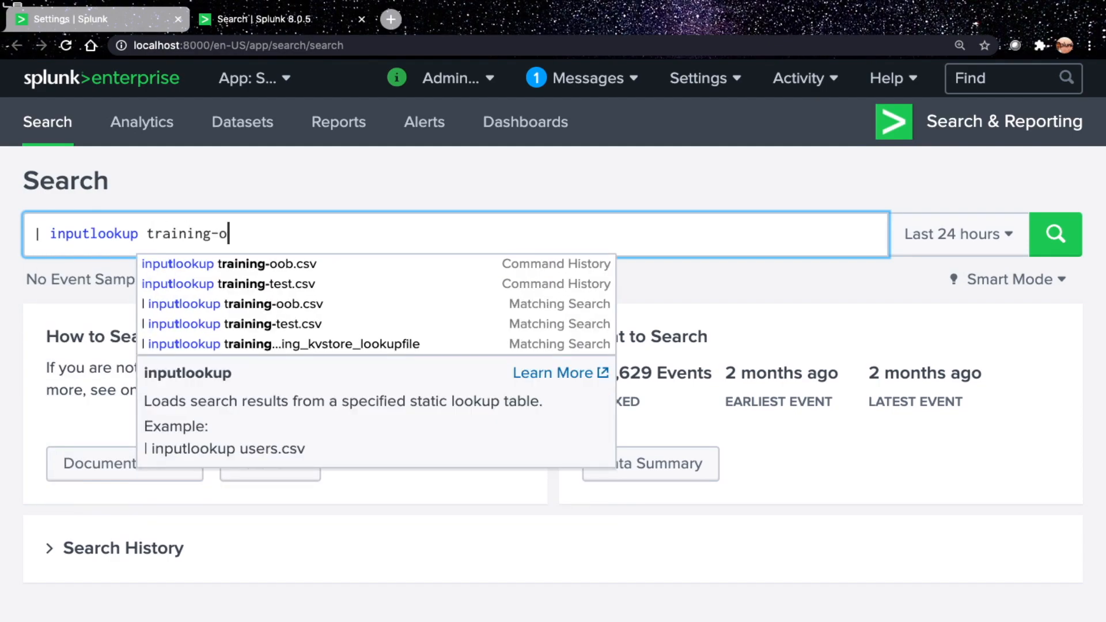
text(ob)
Step: Run the inputlookup search to list Indiapc and Londonpc, then open a blank search tab
key(Return)
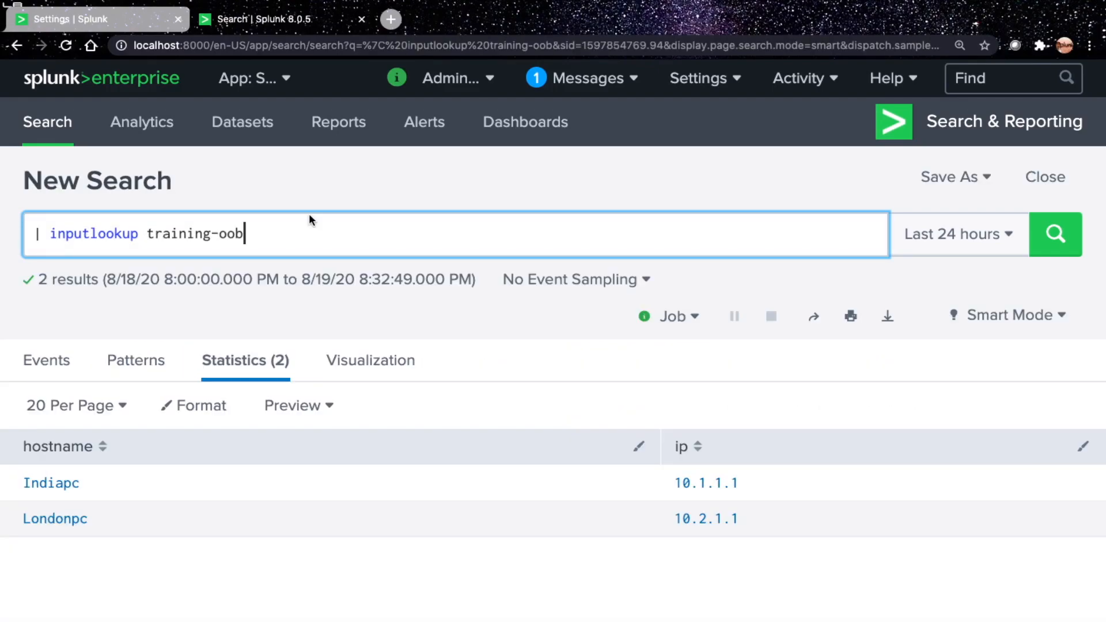
click(246, 82)
click(276, 123)
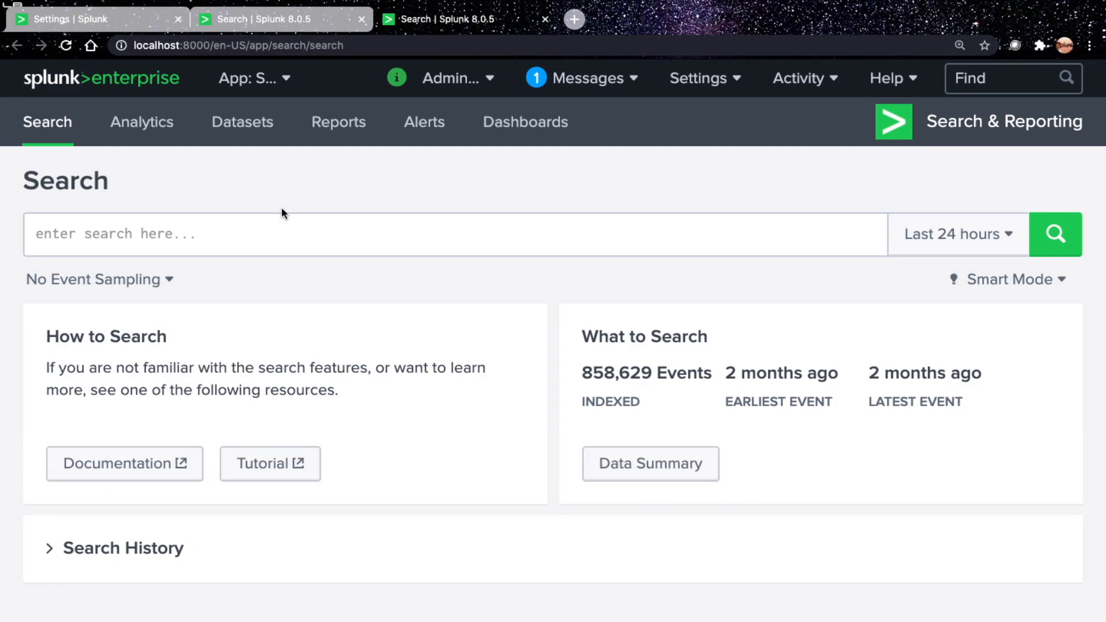
Step: Reload the makeresults query from Search History without its '| lookup' line, giving 10.1.1.1 and 10.11.1.1
click(142, 550)
scroll(272, 527, down, 5)
click(688, 499)
scroll(451, 191, up, 2)
scroll(452, 194, up, 5)
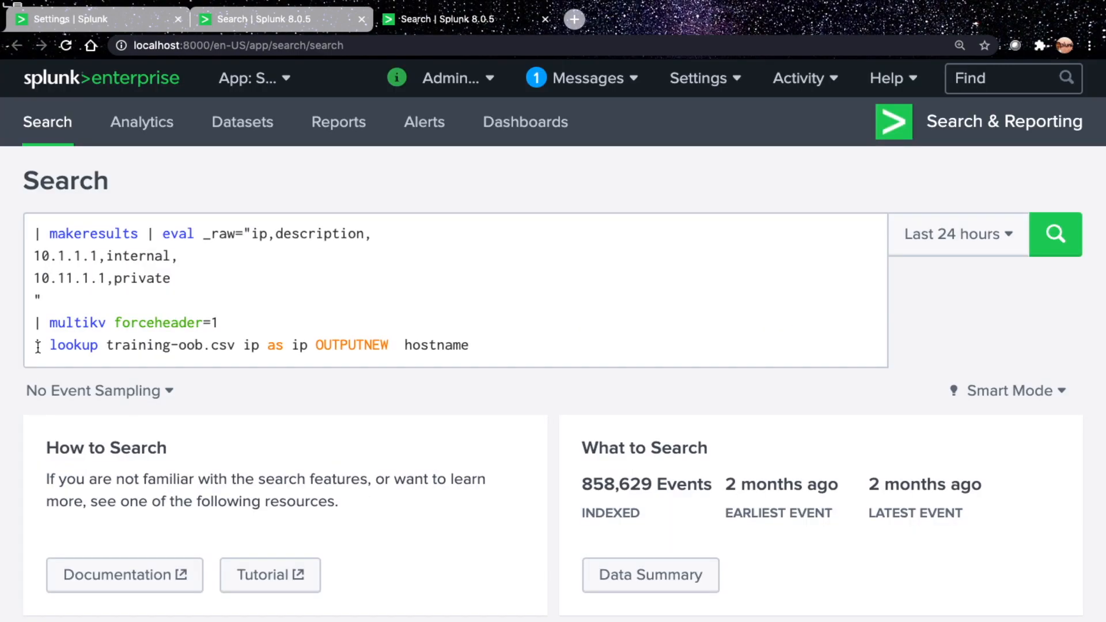
drag(38, 346, 495, 338)
key(BackSpace)
key(BackSpace)
key(Return)
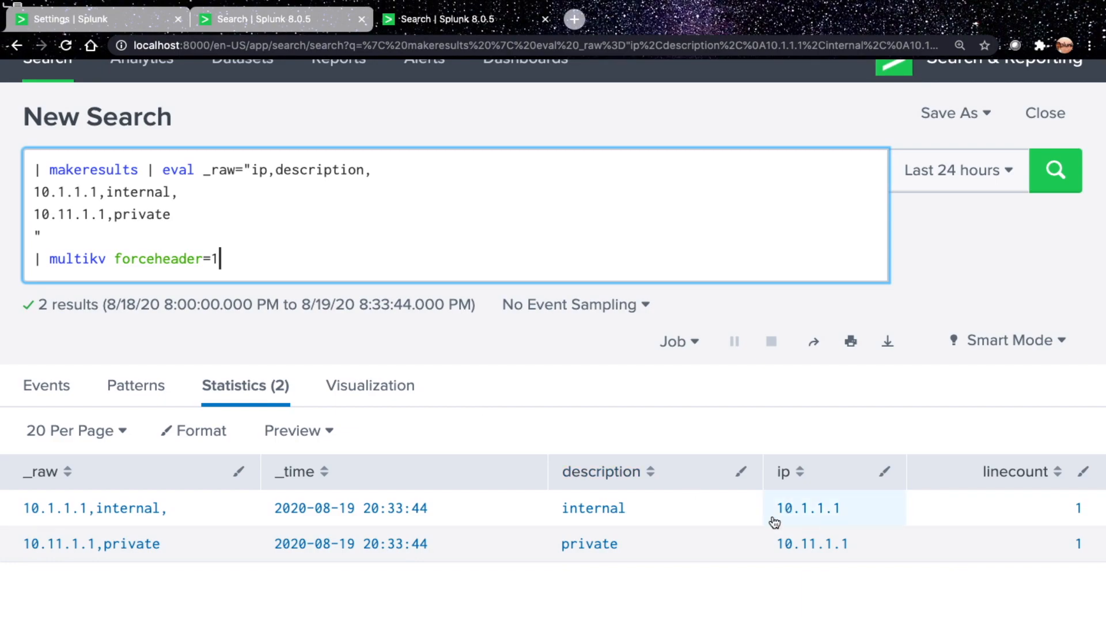
scroll(561, 395, down, 3)
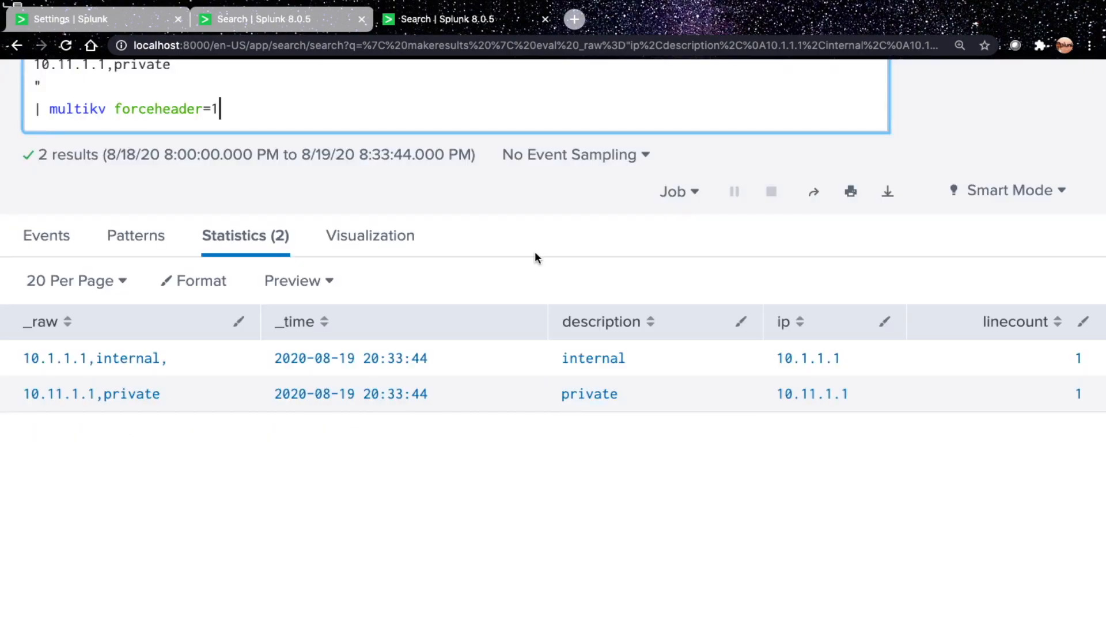
scroll(536, 254, up, 4)
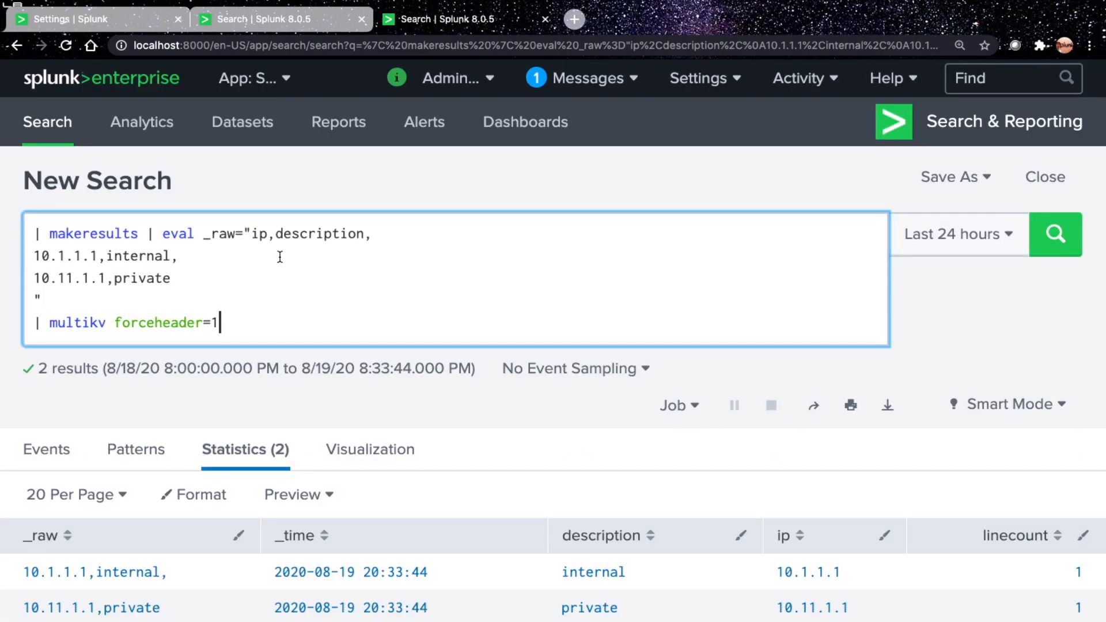
Step: Rename the ip header to hostname and replace the first IP with indiaPC
double_click(260, 233)
text(hostname)
click(98, 256)
key(BackSpace)
key(BackSpace)
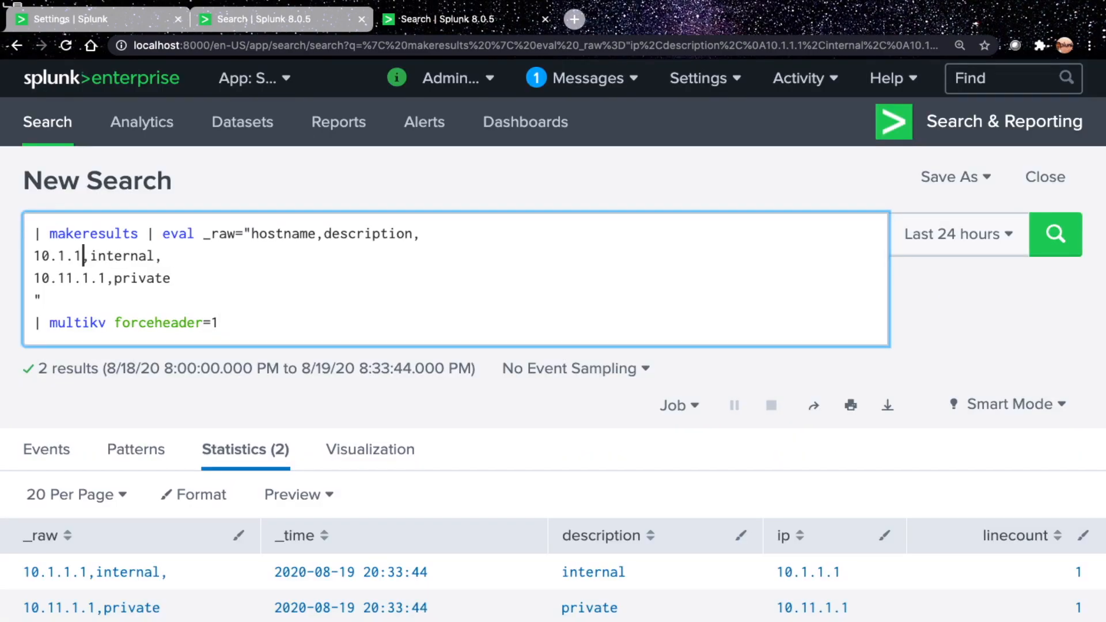
key(BackSpace)
key(BackSpace)
key(BackSpace)
key(BackSpace)
key(BackSpace)
key(BackSpace)
text(indiaPC)
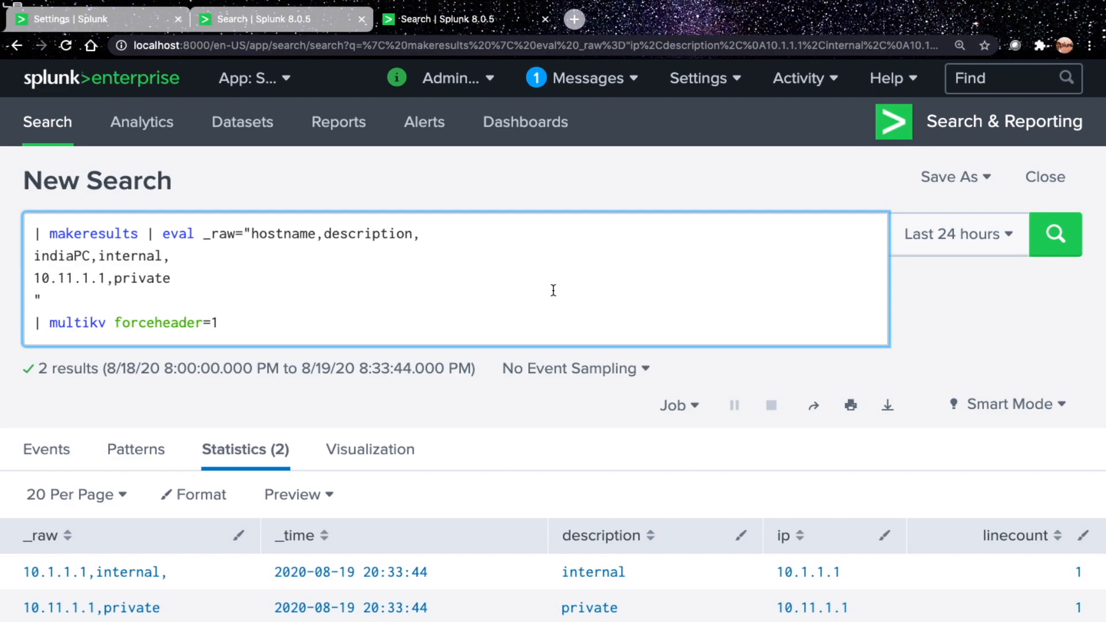
key(ctrl+Right)
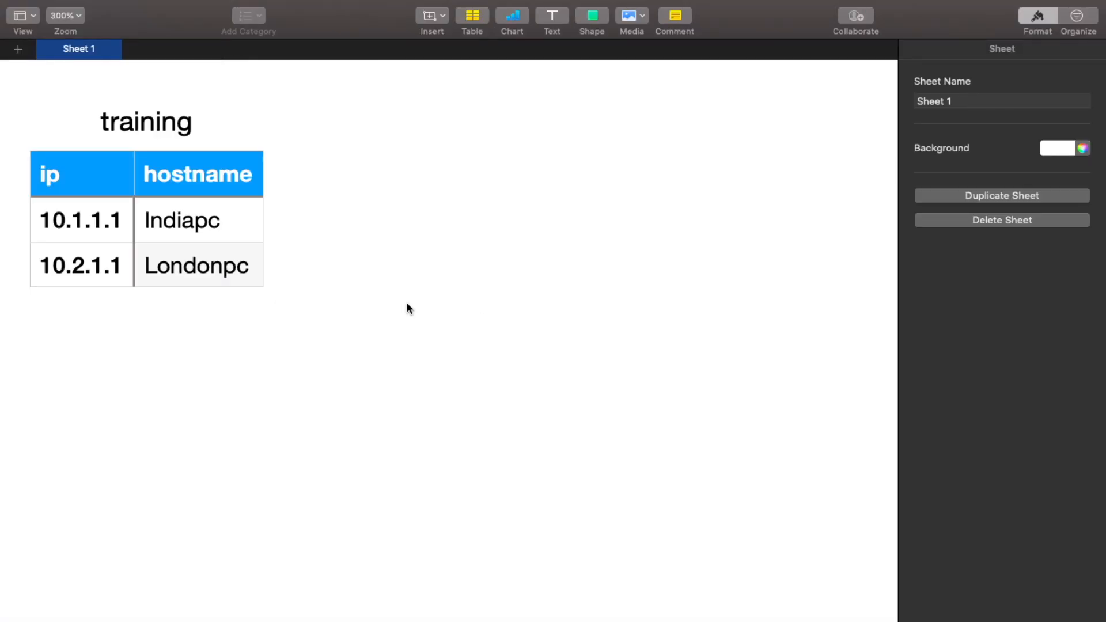
key(ctrl+Left)
Step: Replace the second IP with LondonPC, checking the Numbers table, and rerun the query
key(Left)
key(Right)
key(Right)
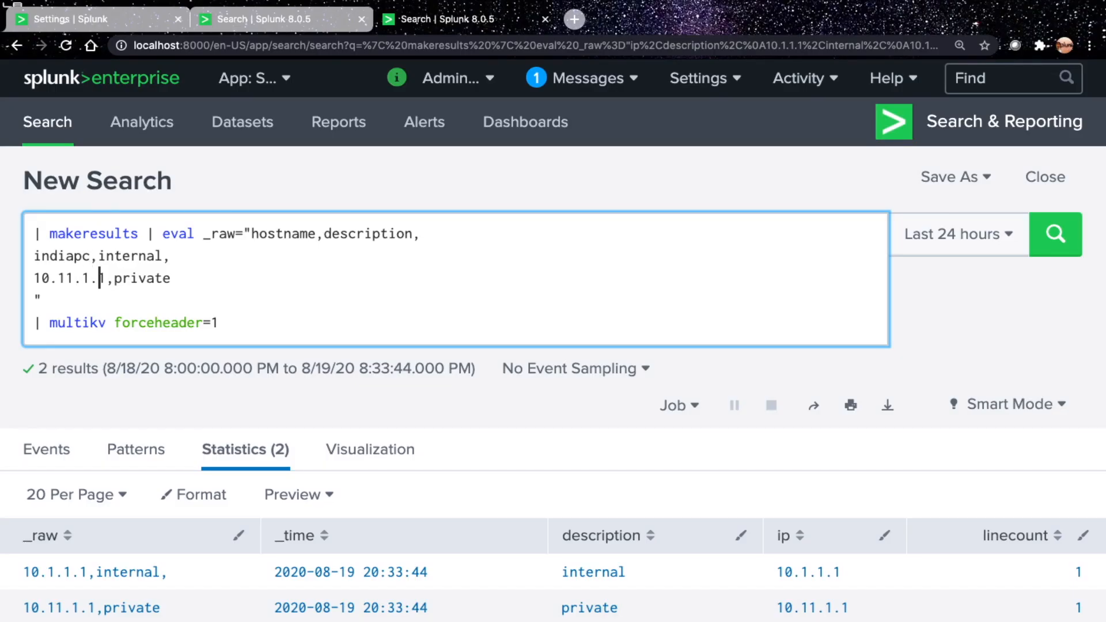
key(Right)
key(super+BackSpace)
key(ctrl+Right)
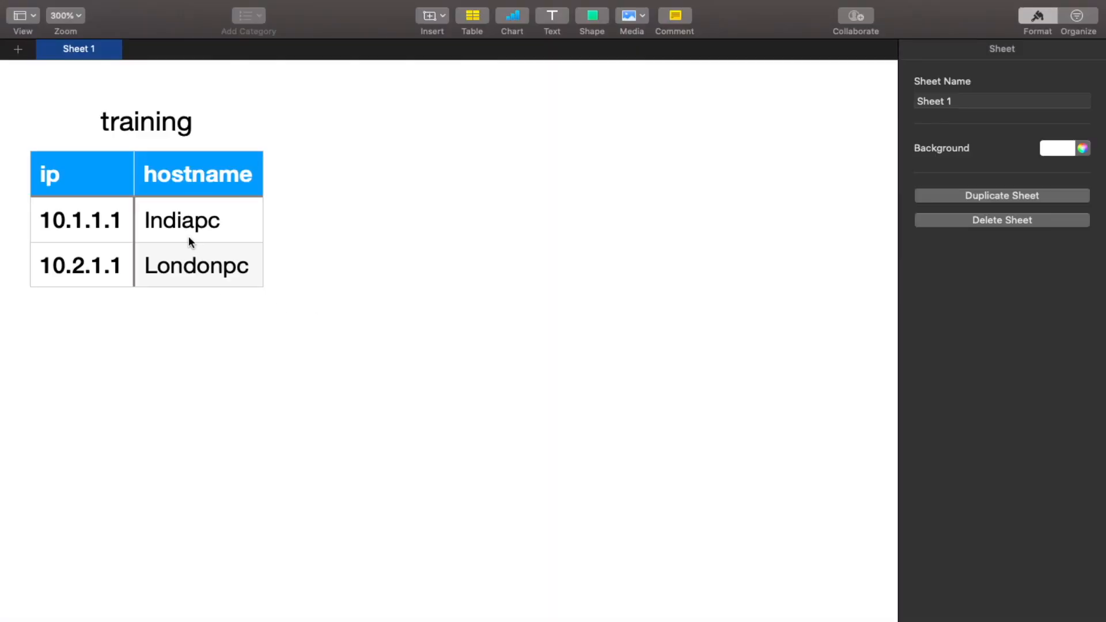
key(ctrl+Left)
text(LondonPC)
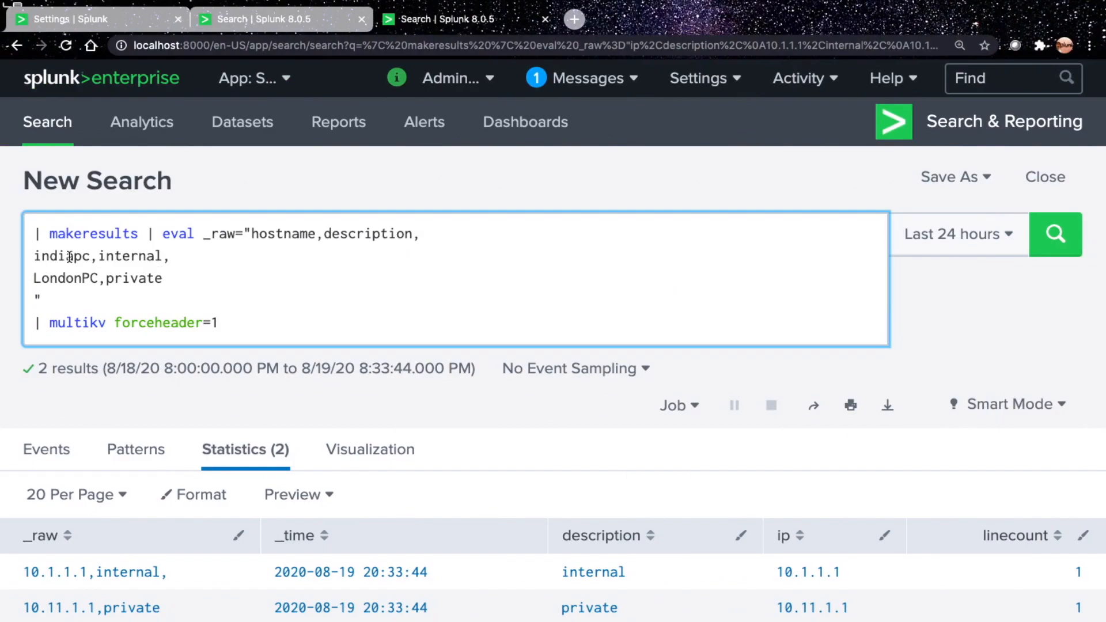
key(ctrl+Right)
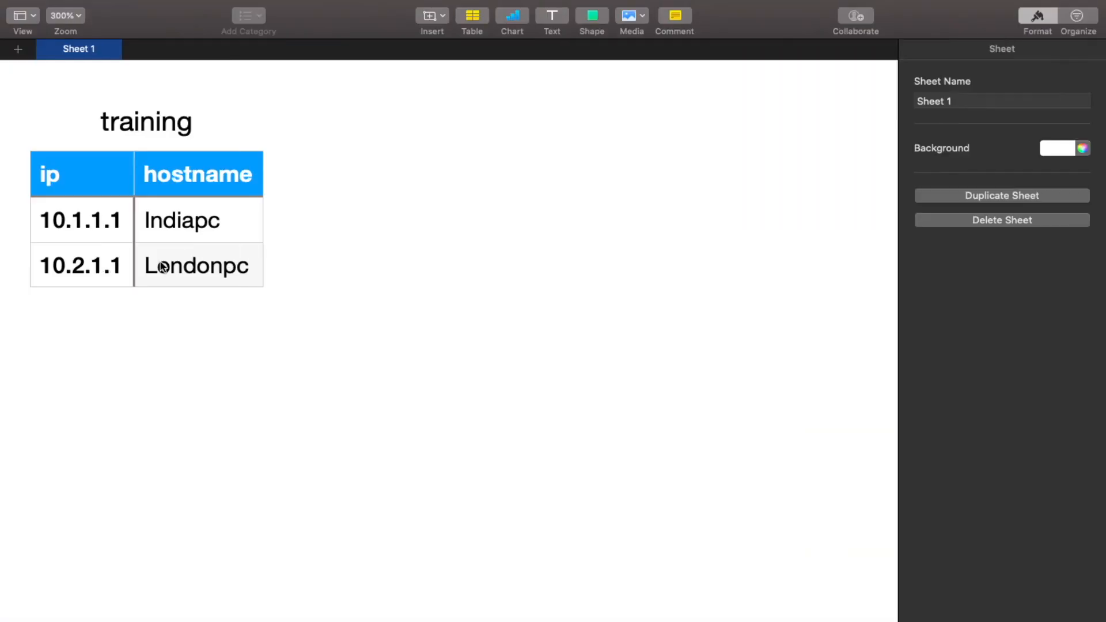
key(ctrl+Left)
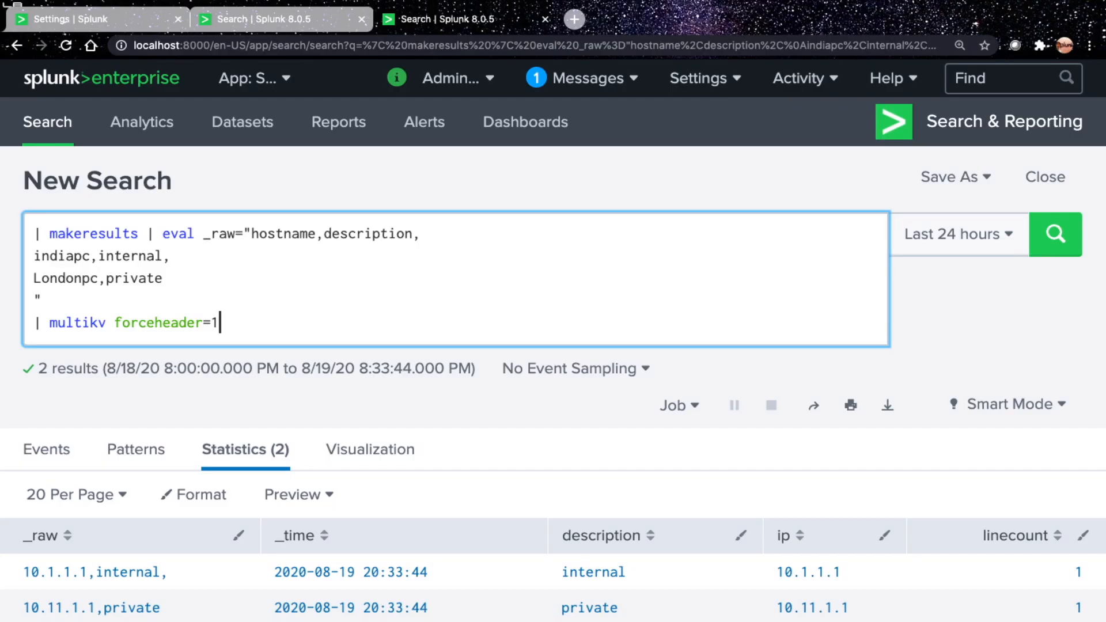
key(Return)
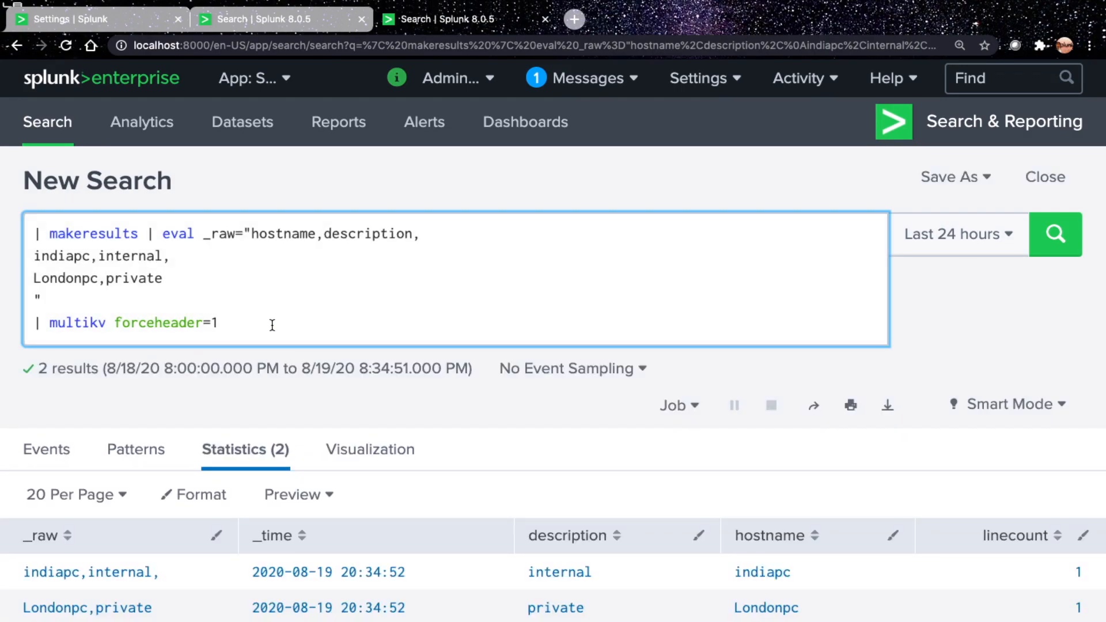
Step: Append '| lookup training-oob hostname as hostname OUTPUT ip' and run it; only Londonpc gets 10.2.1.1
key(shift+Return)
text(| lookup )
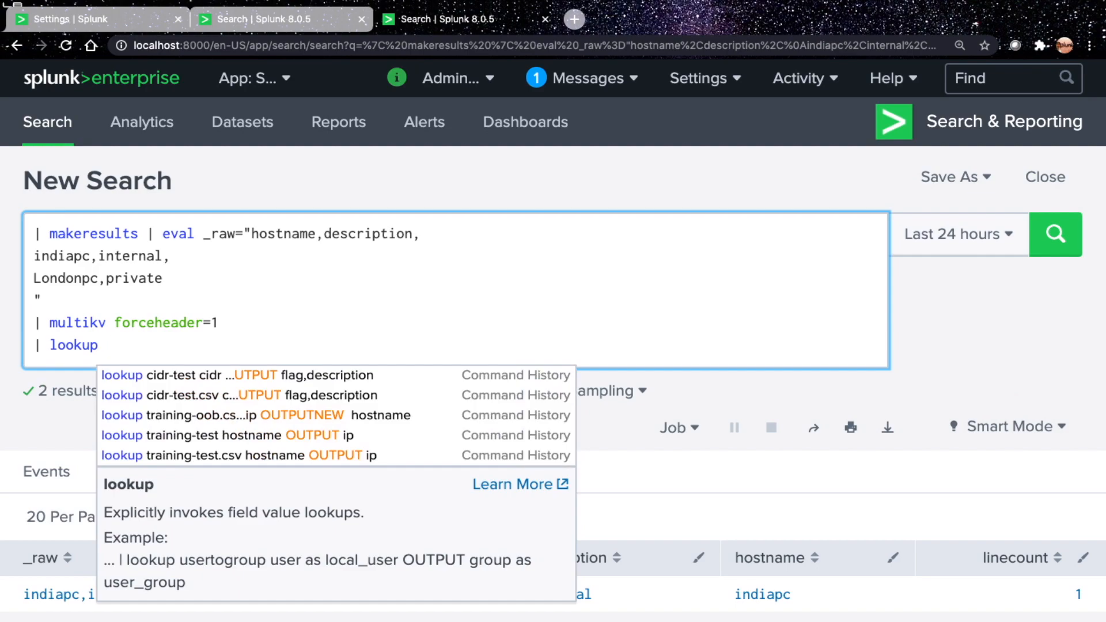
text(training-oo)
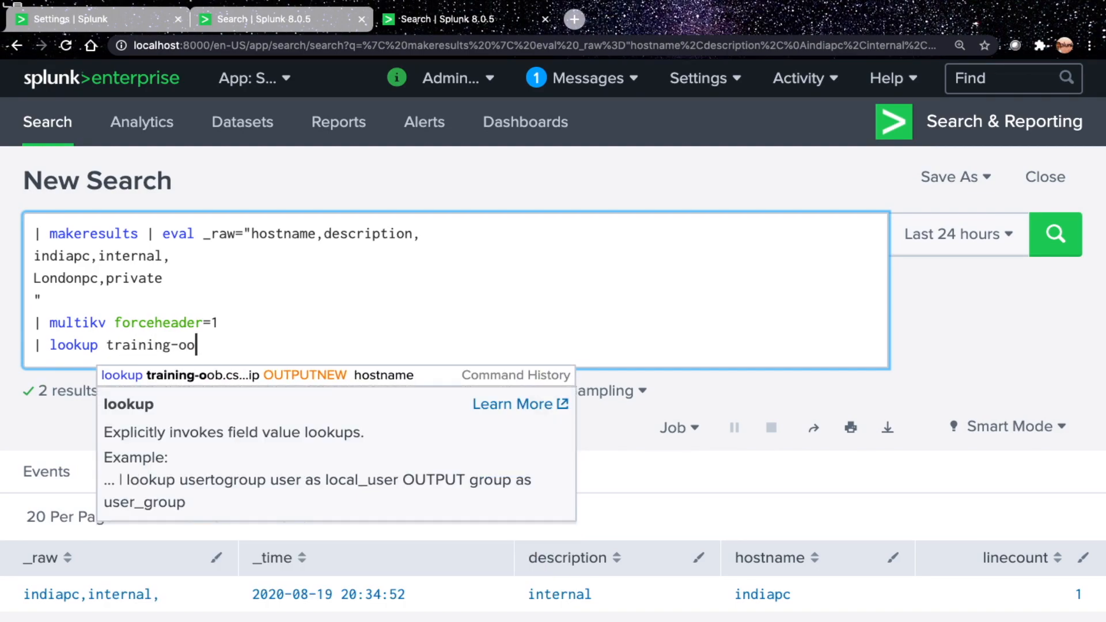
text(b)
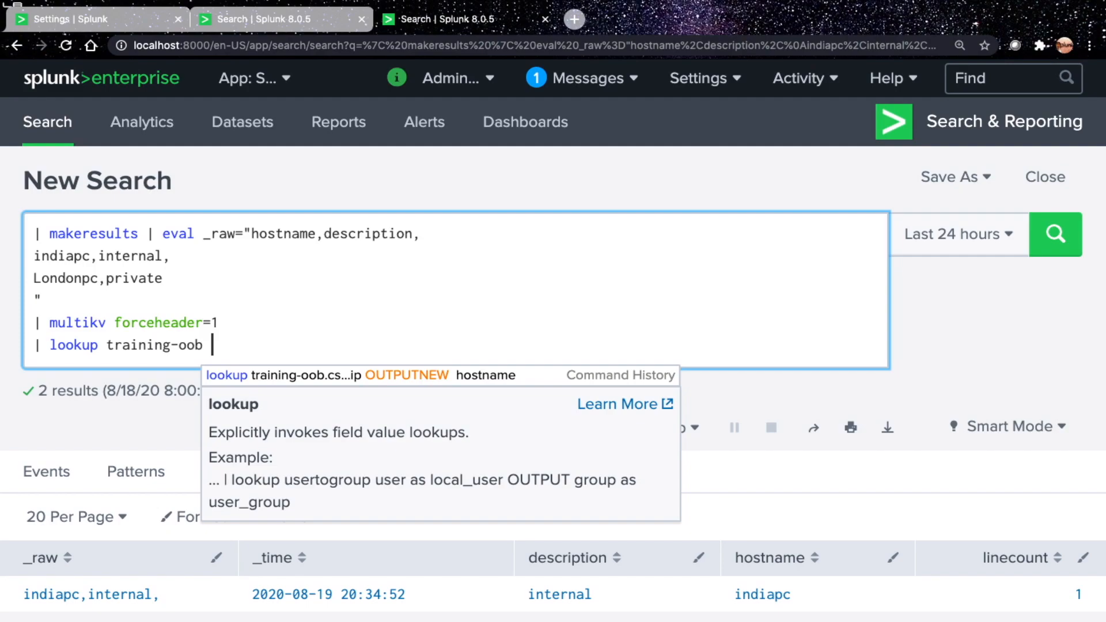
text(hostname as )
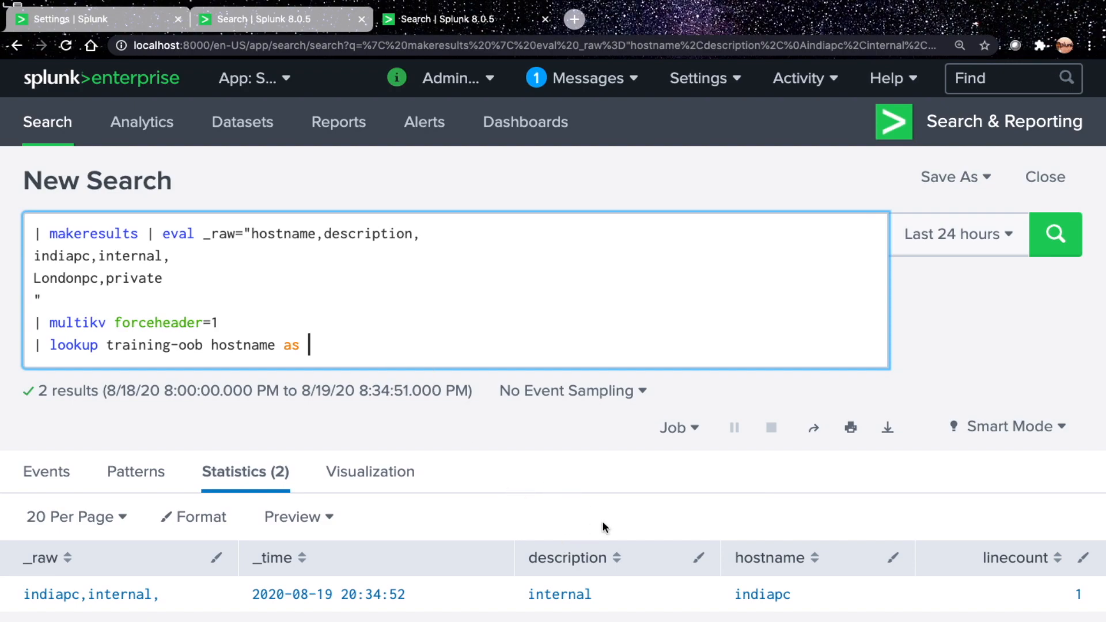
text(hostn)
text(ame )
text(OUTPUT)
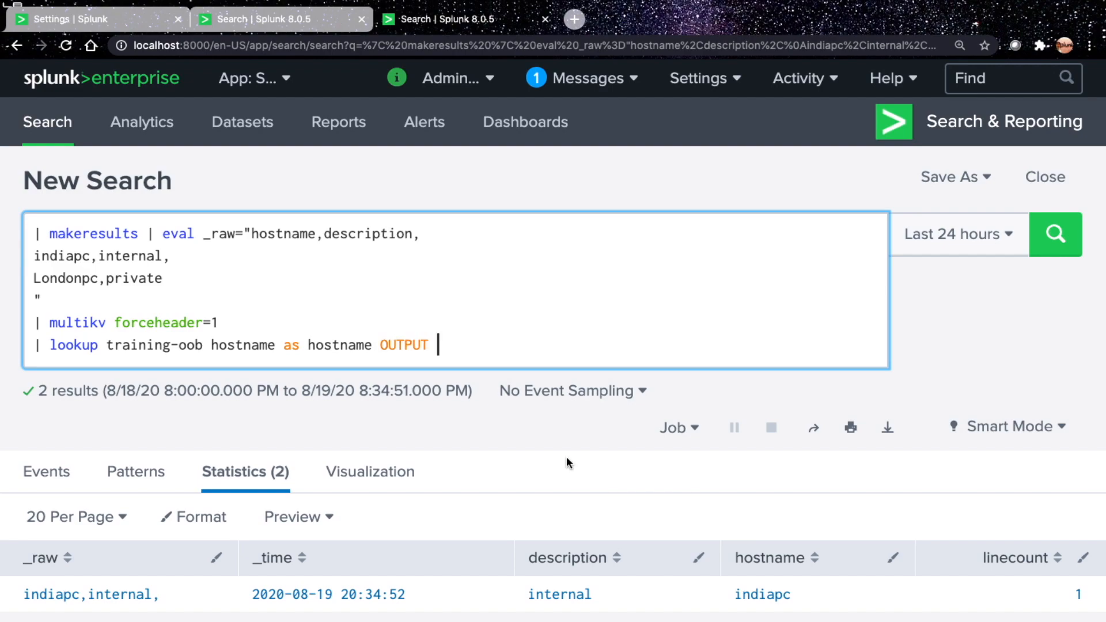
key(super+Tab)
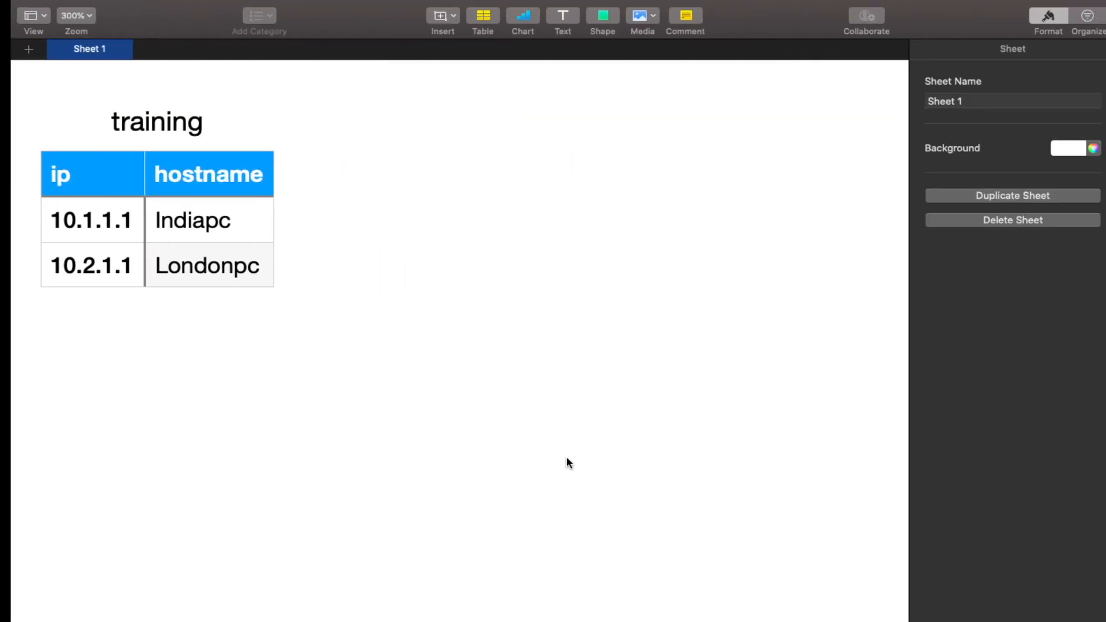
key(super+Tab)
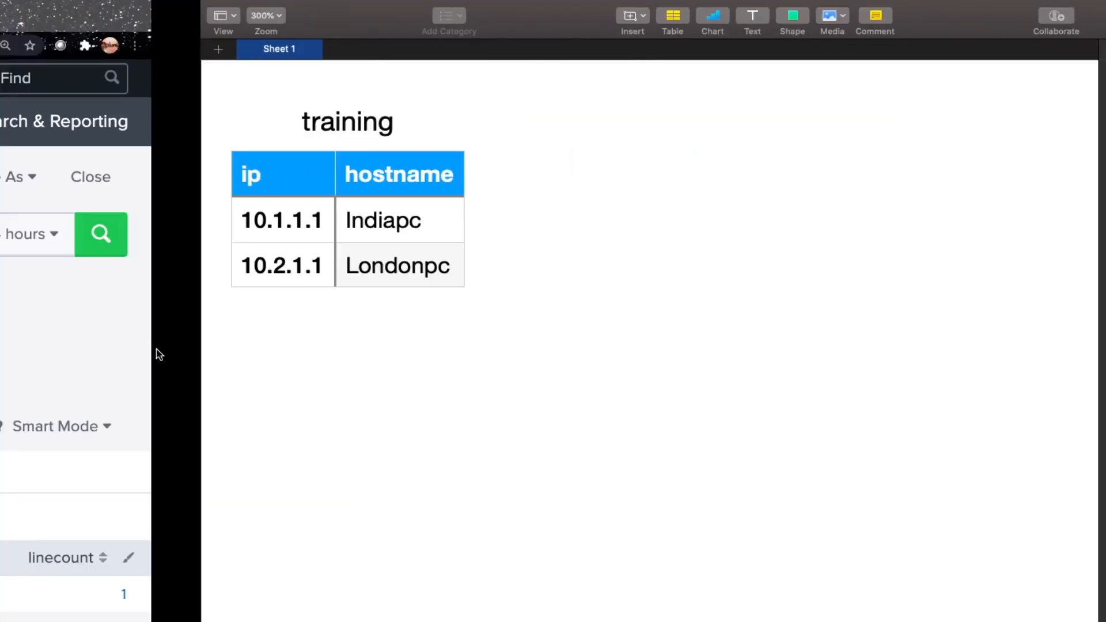
text(ip)
key(Return)
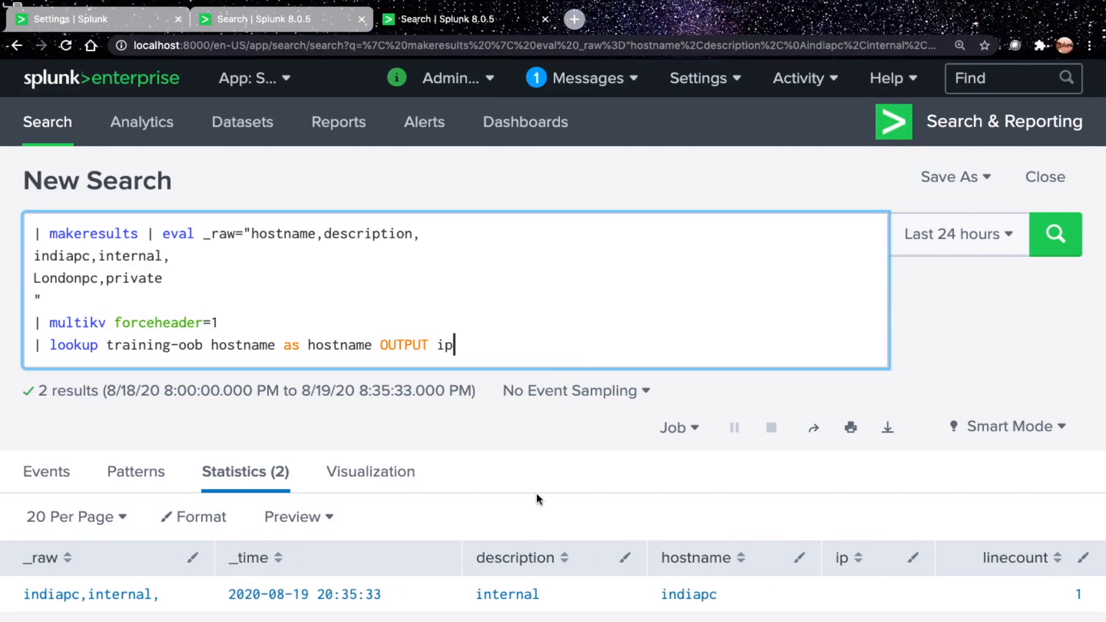
scroll(538, 496, down, 3)
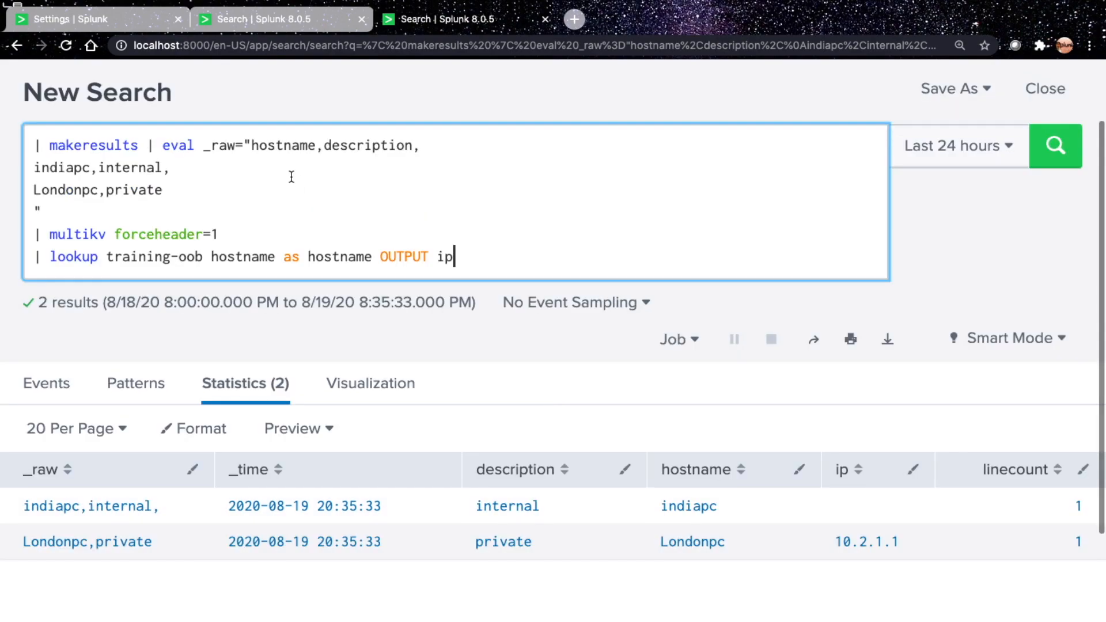
key(super+1)
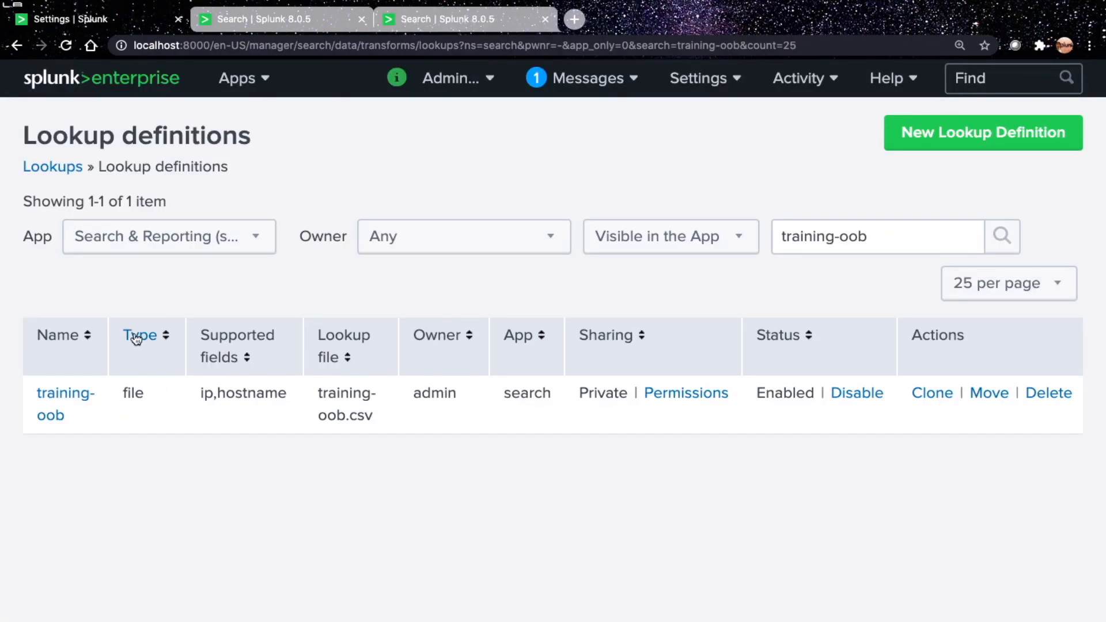
Step: Inspect the training-oob definition's advanced options to see its Case sensitive match setting
click(71, 399)
click(334, 430)
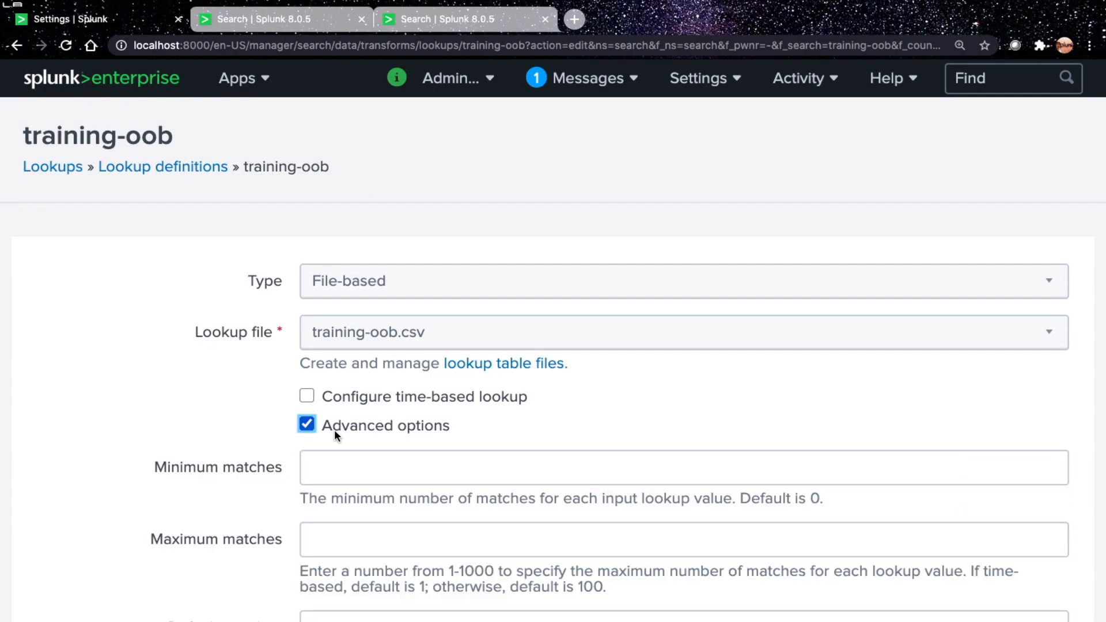
scroll(401, 462, down, 5)
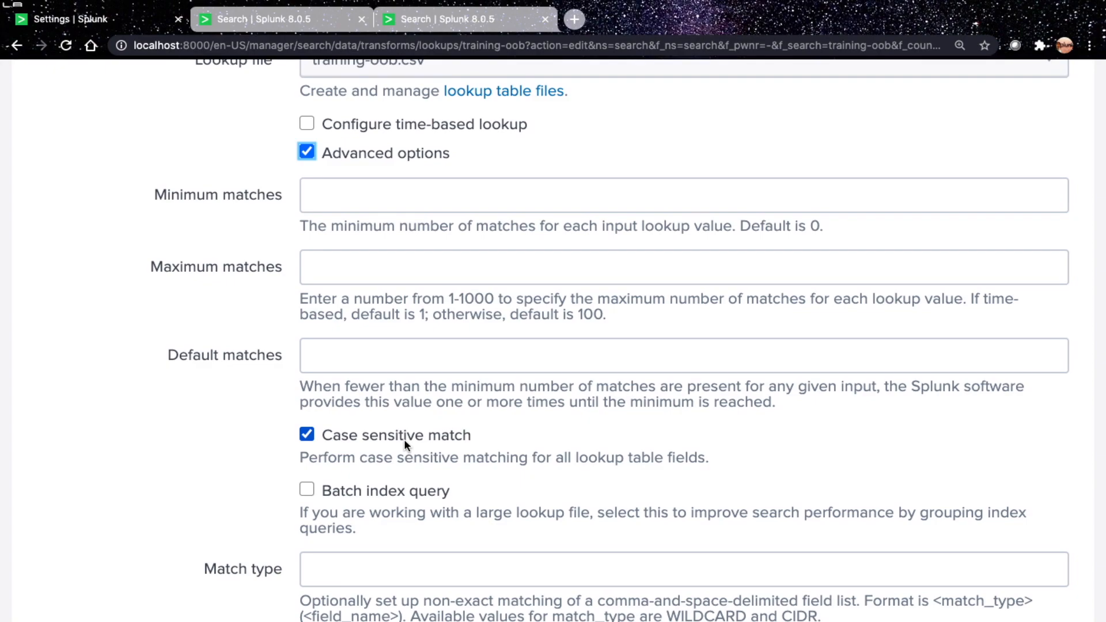
Step: Change indiapc to Indiapc in the search and rerun it, returning 10.1.1.1
click(448, 34)
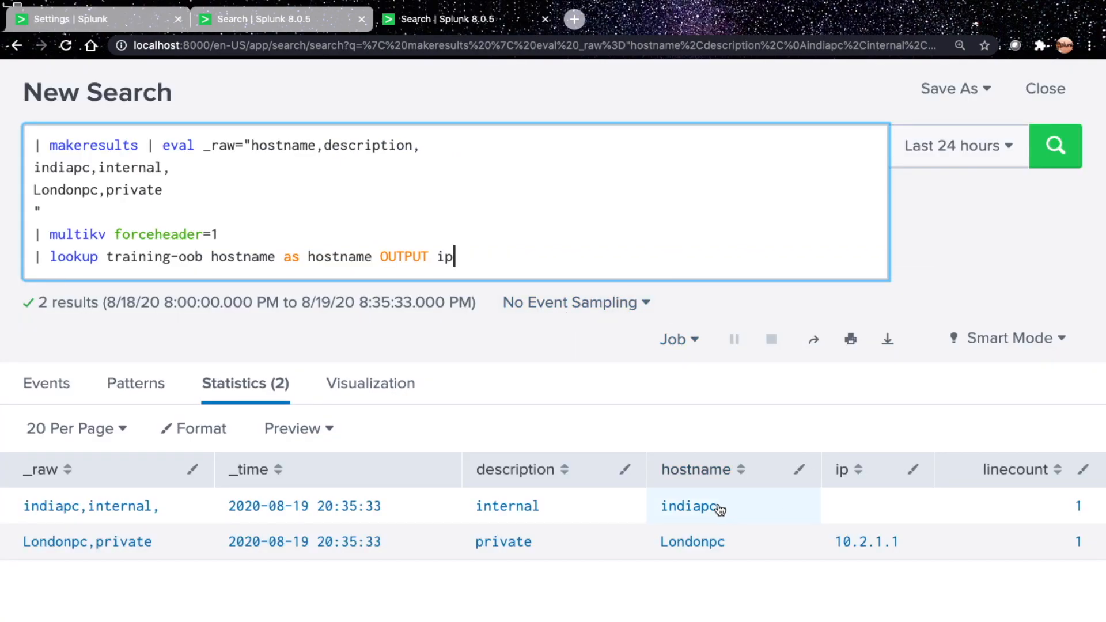
click(42, 168)
key(BackSpace)
text(I)
key(Return)
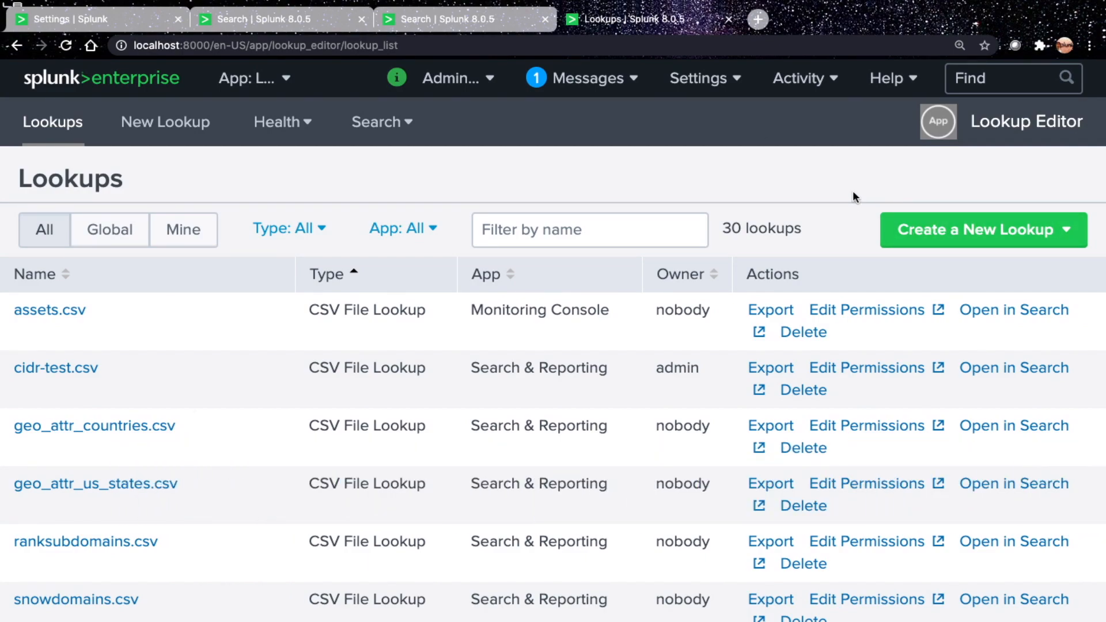
Step: Start a new CSV lookup named training-wildcard2.csv stored in Search & Reporting
click(909, 230)
click(852, 301)
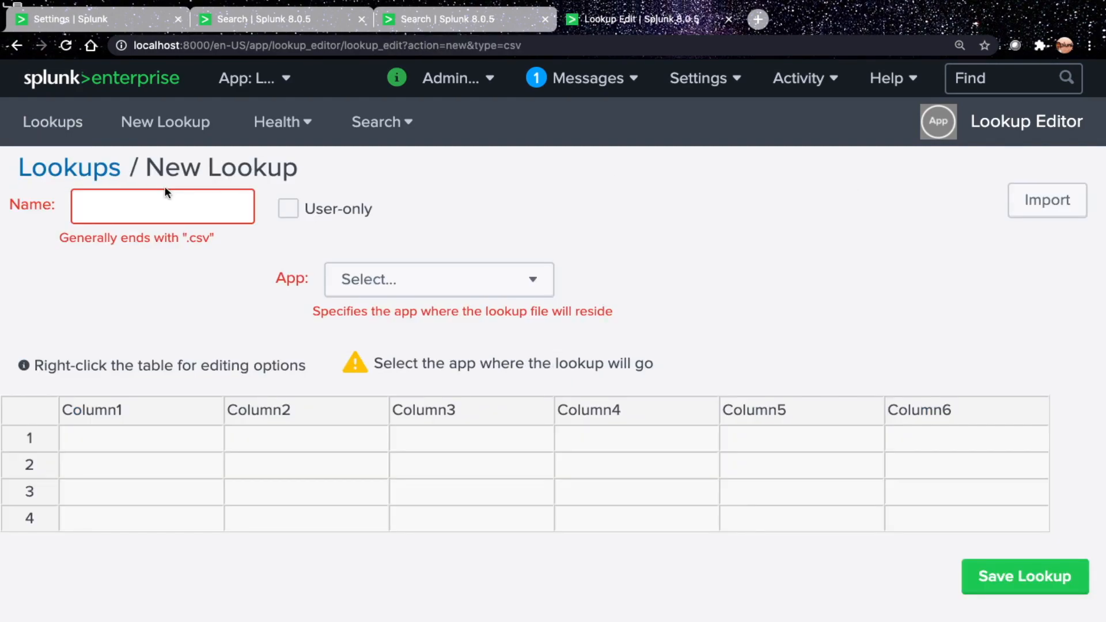
click(167, 205)
text(training-wildcard2.csv)
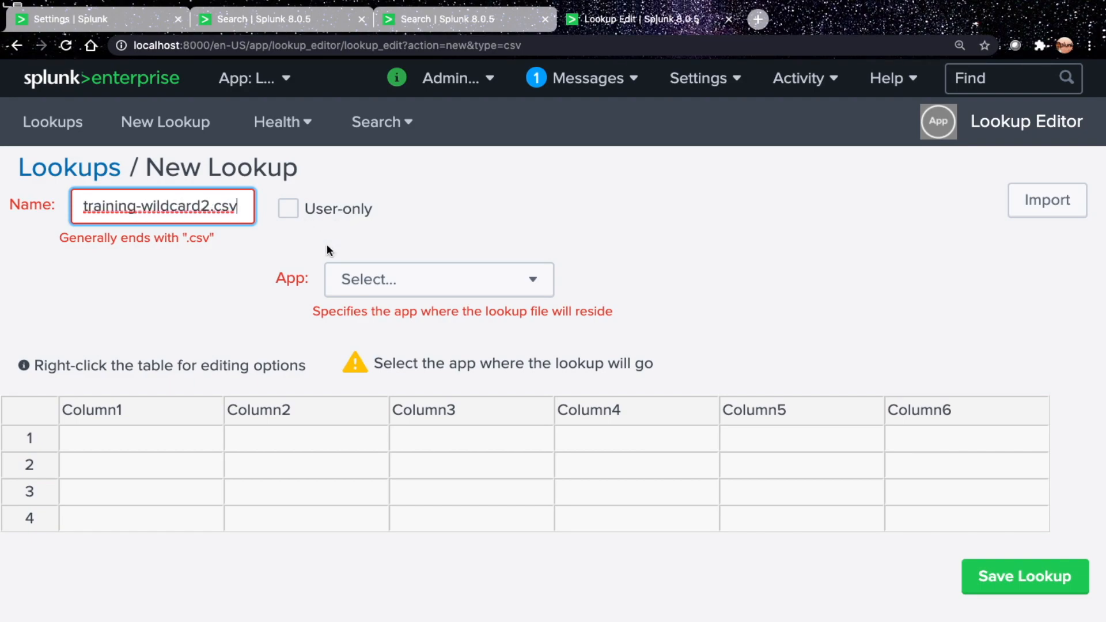
click(397, 291)
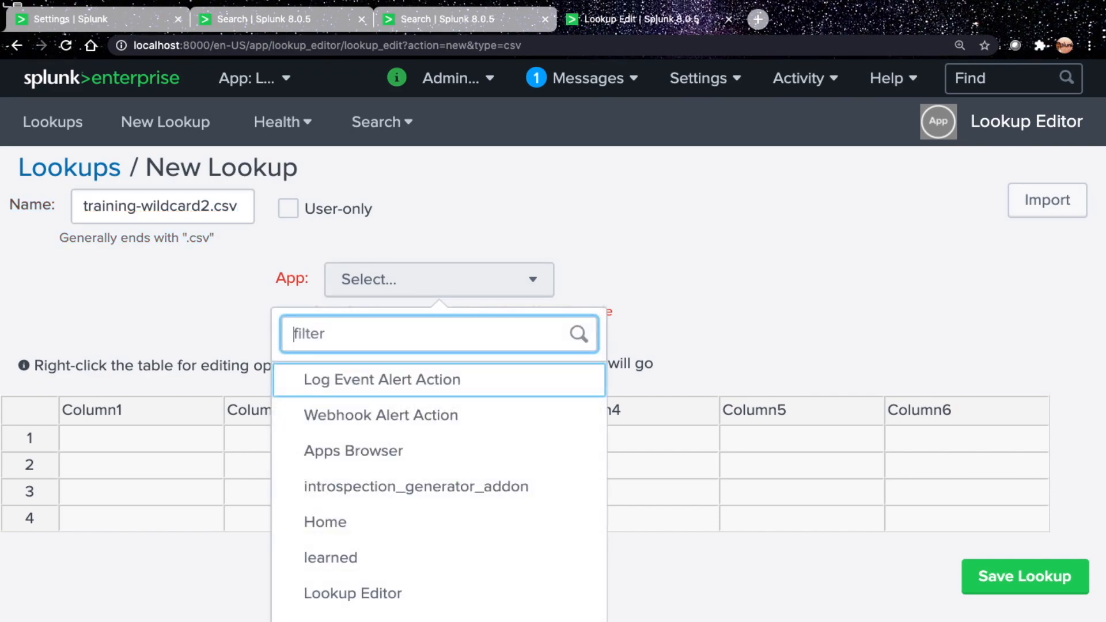
click(319, 418)
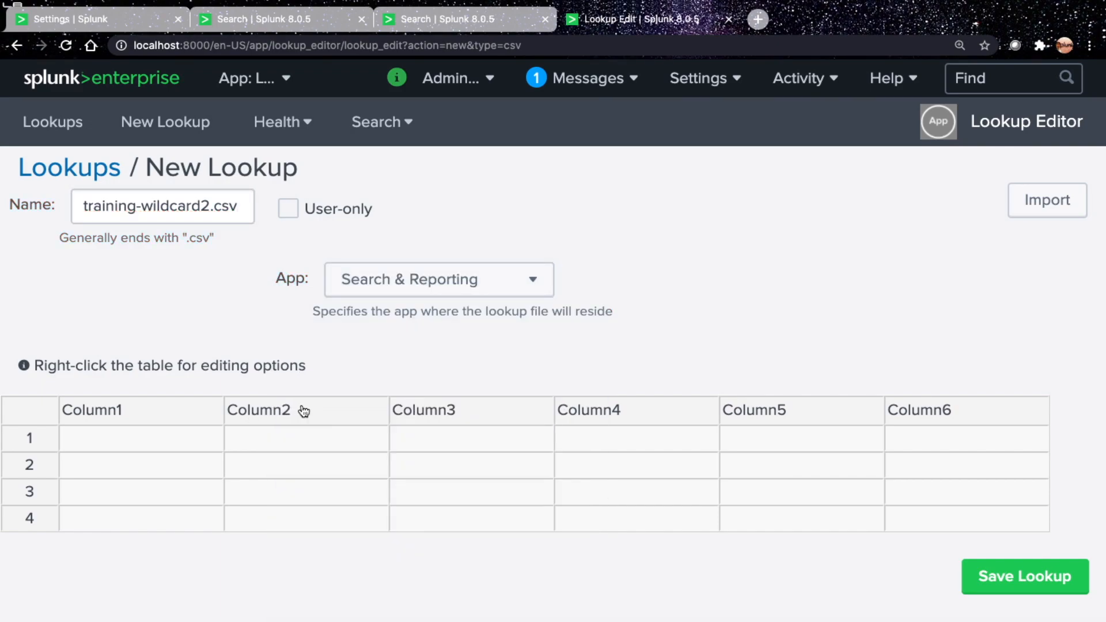
Step: Delete Column3 to Column6 and rename the remaining columns to domain and flag
drag(474, 410, 939, 410)
right_click(951, 410)
click(734, 122)
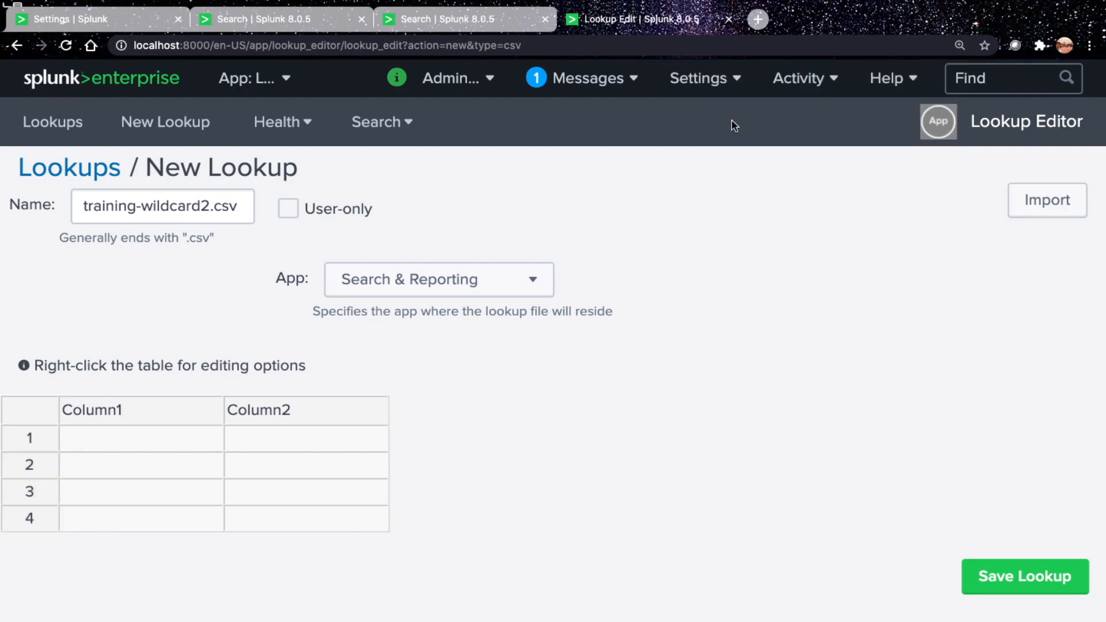
right_click(165, 410)
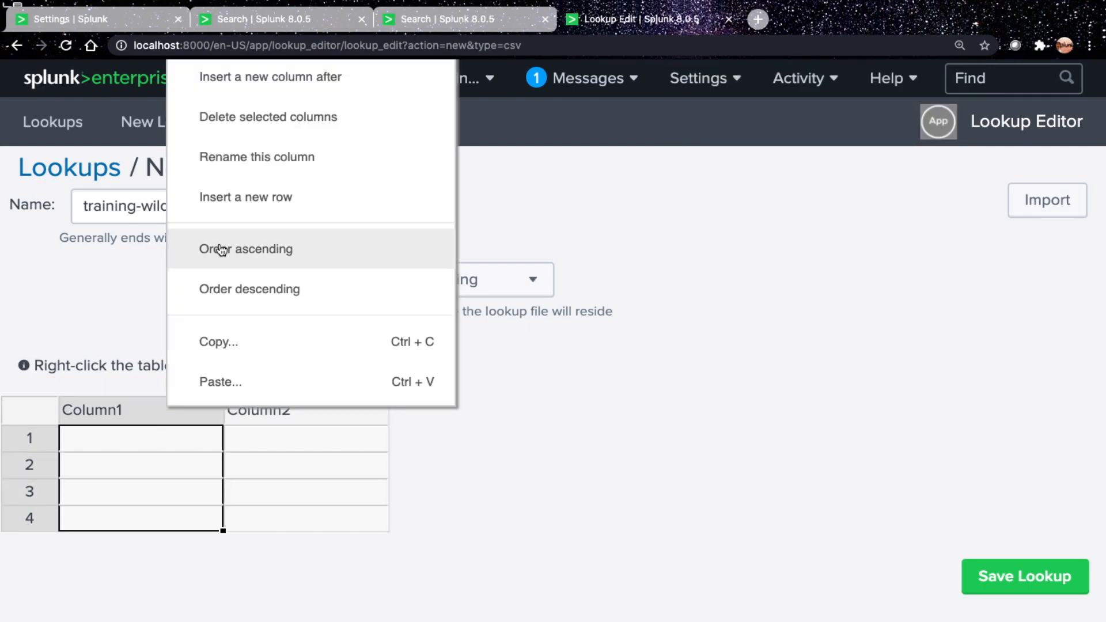
click(247, 156)
text(domain)
key(Return)
right_click(347, 413)
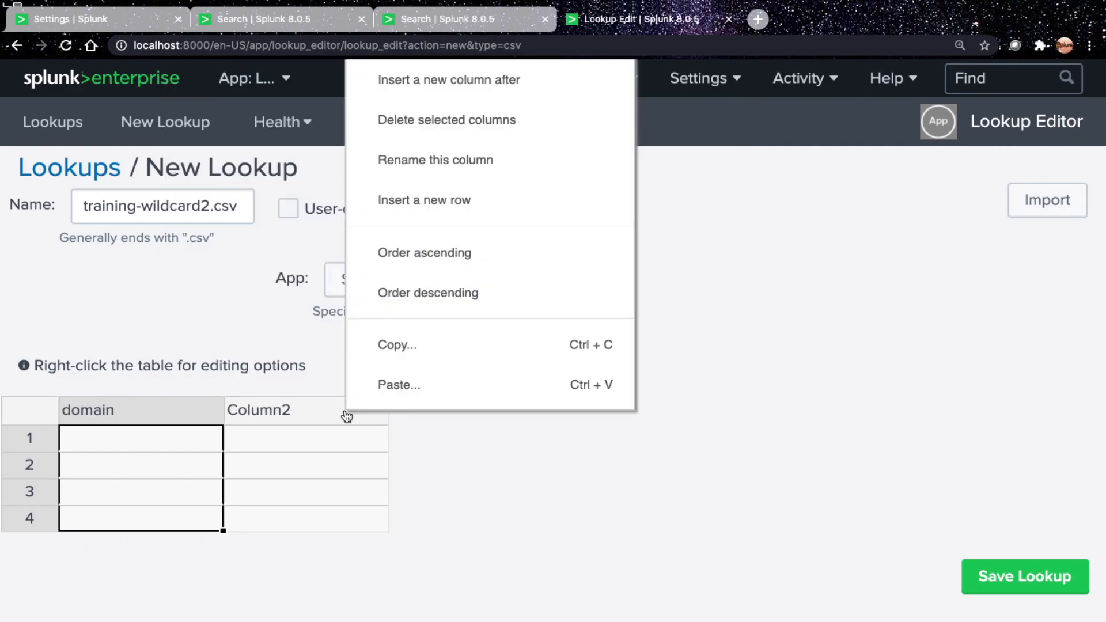
click(503, 163)
text(flag)
key(Return)
Step: Enter domains *.google.com, *.microsoft.com and *.facebook.com, flagging them yes
click(172, 443)
text(*)
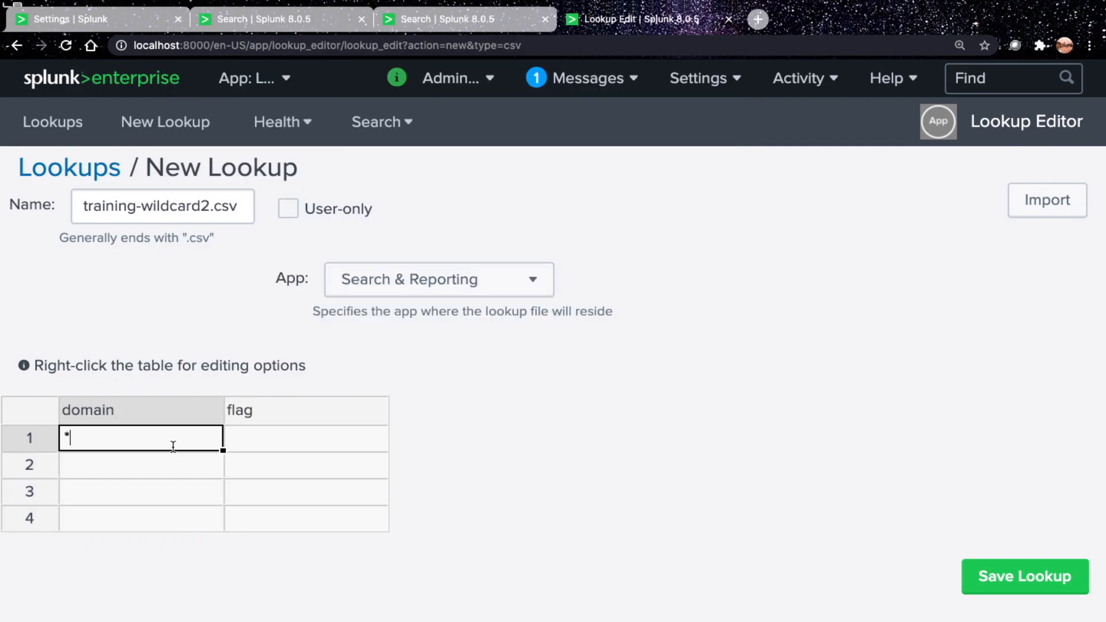
text(.google.co)
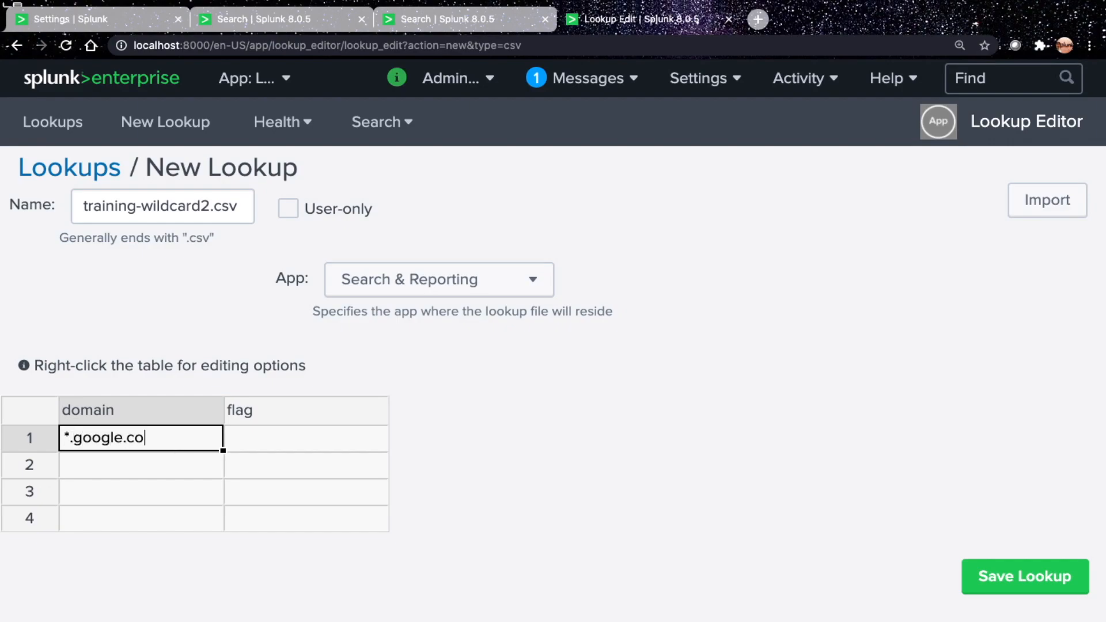
text(m)
key(Return)
text(*.micro)
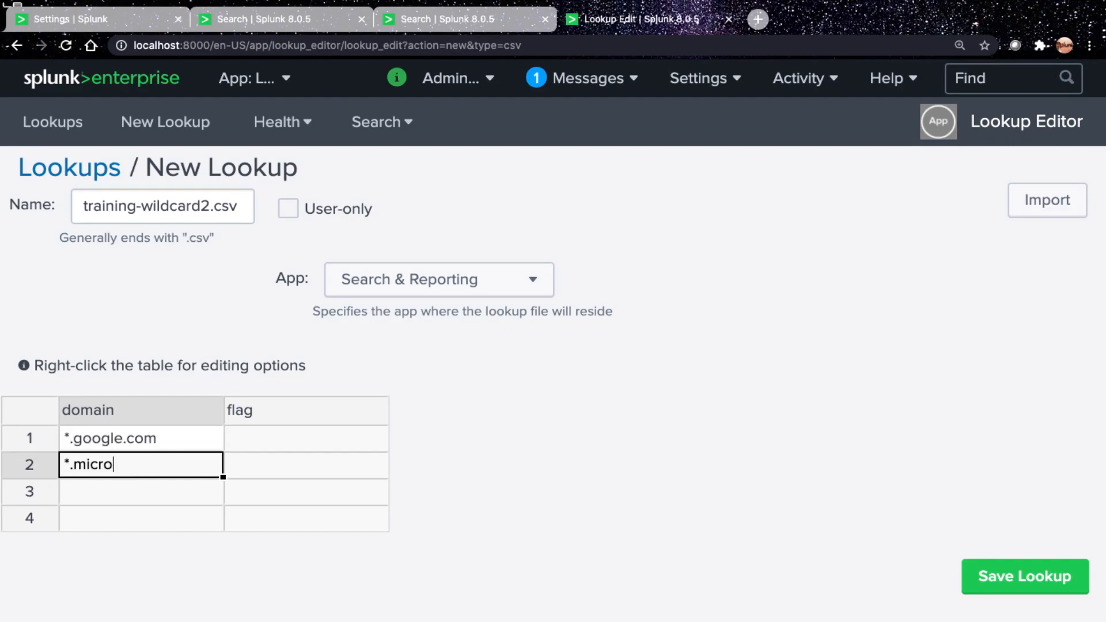
text(soft.com)
key(Return)
text(*.facebook.com)
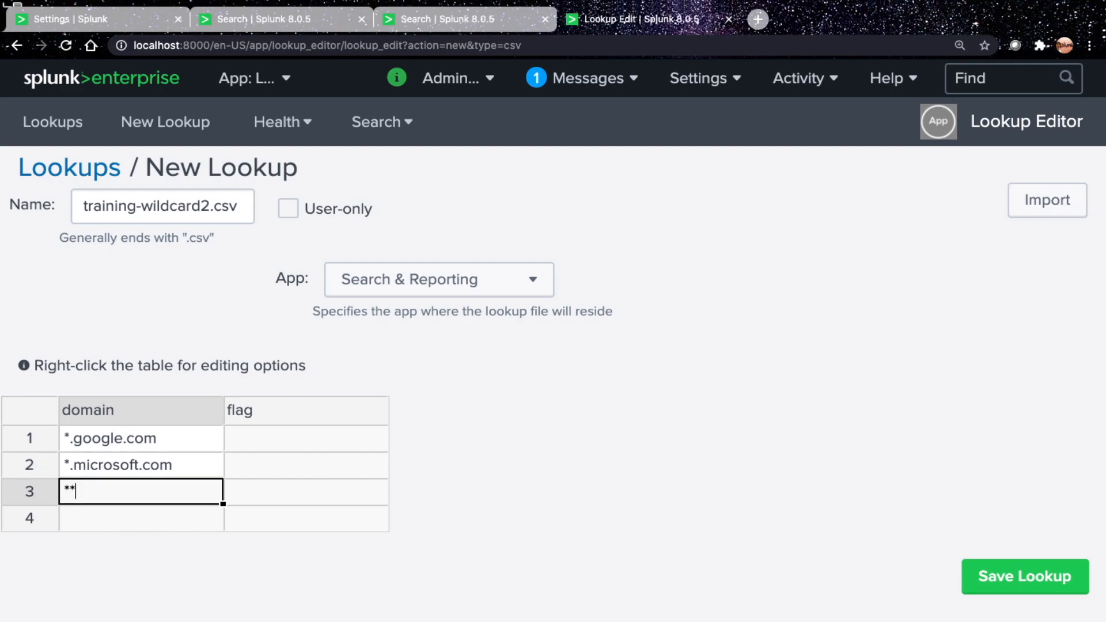
click(266, 448)
text(yes)
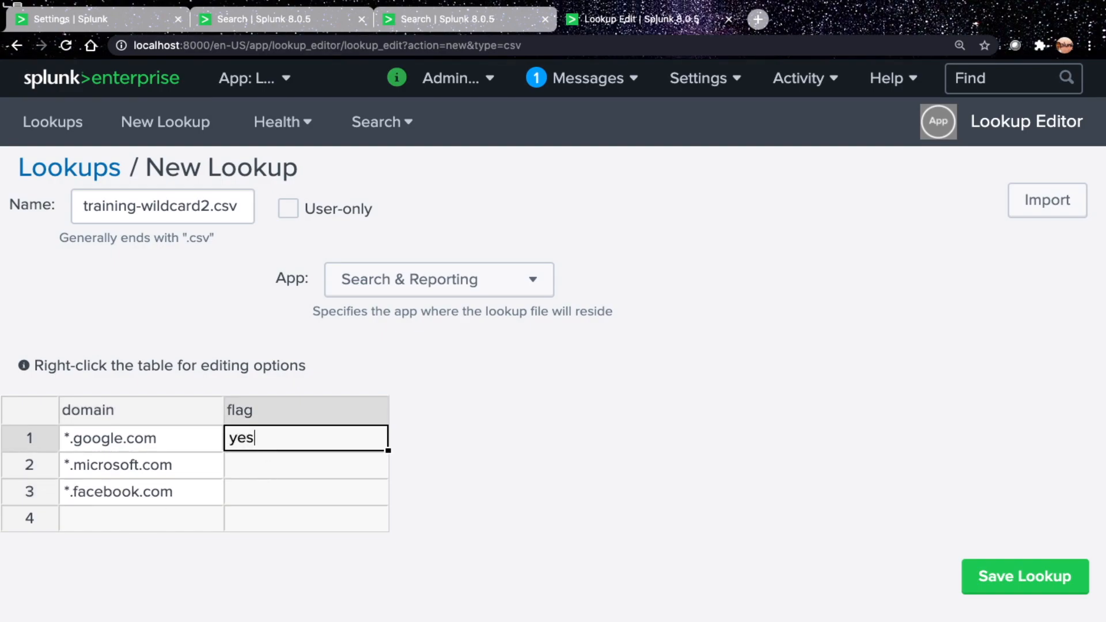
key(Return)
text(yes)
key(Return)
text(yes)
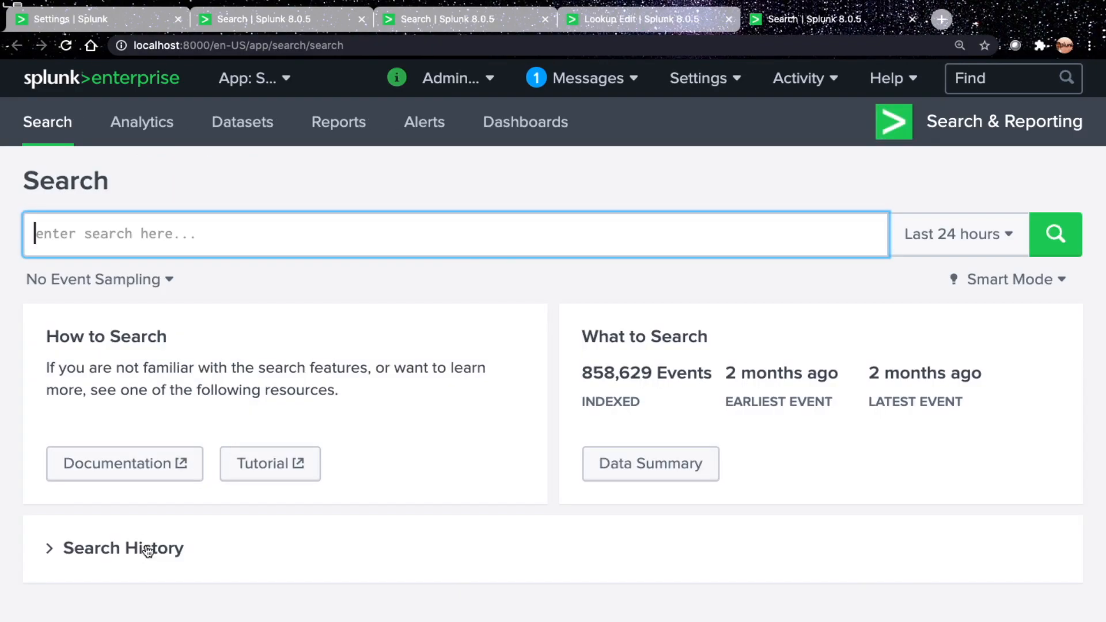
Step: Reuse a past makeresults query with url values abcd.google.com, xyz.microsoft.com and efghfacebook.com
click(143, 547)
scroll(371, 545, down, 1)
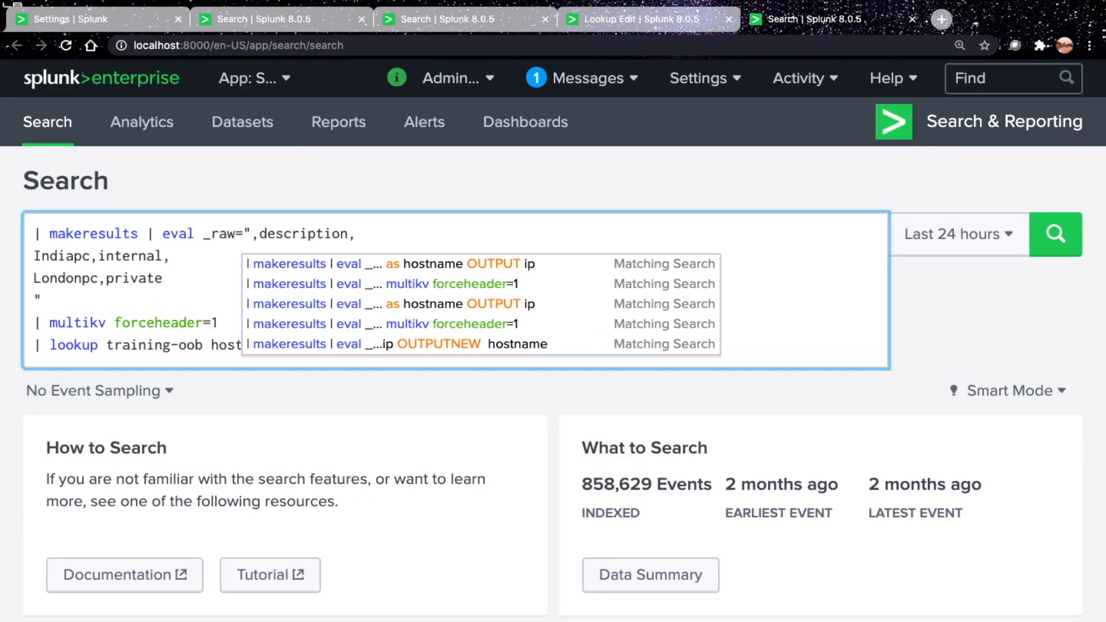
text(url,description,)
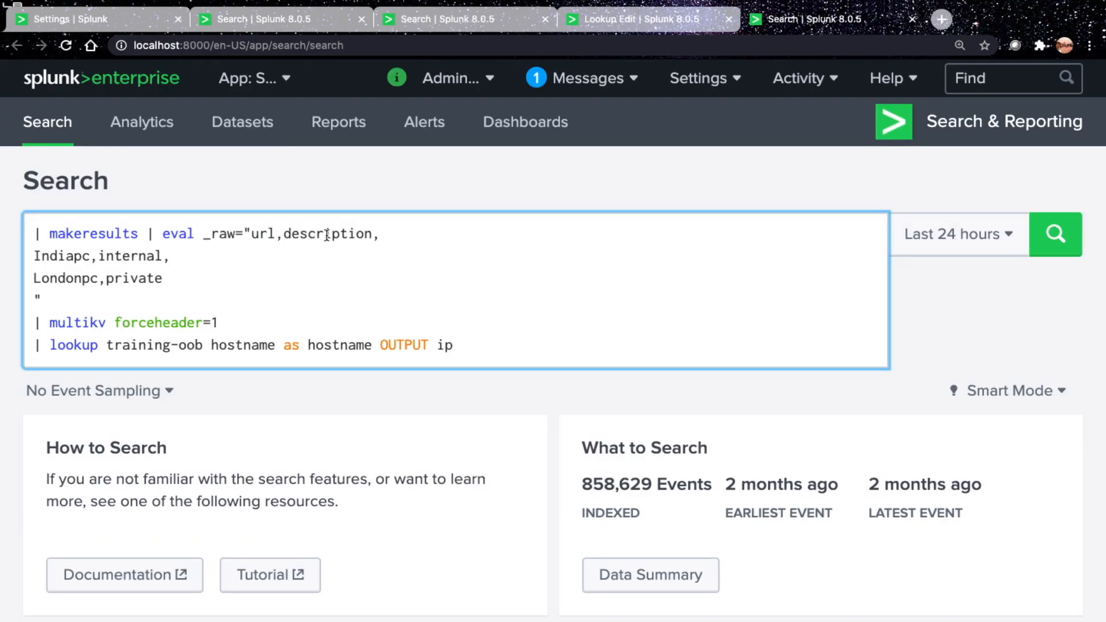
double_click(66, 255)
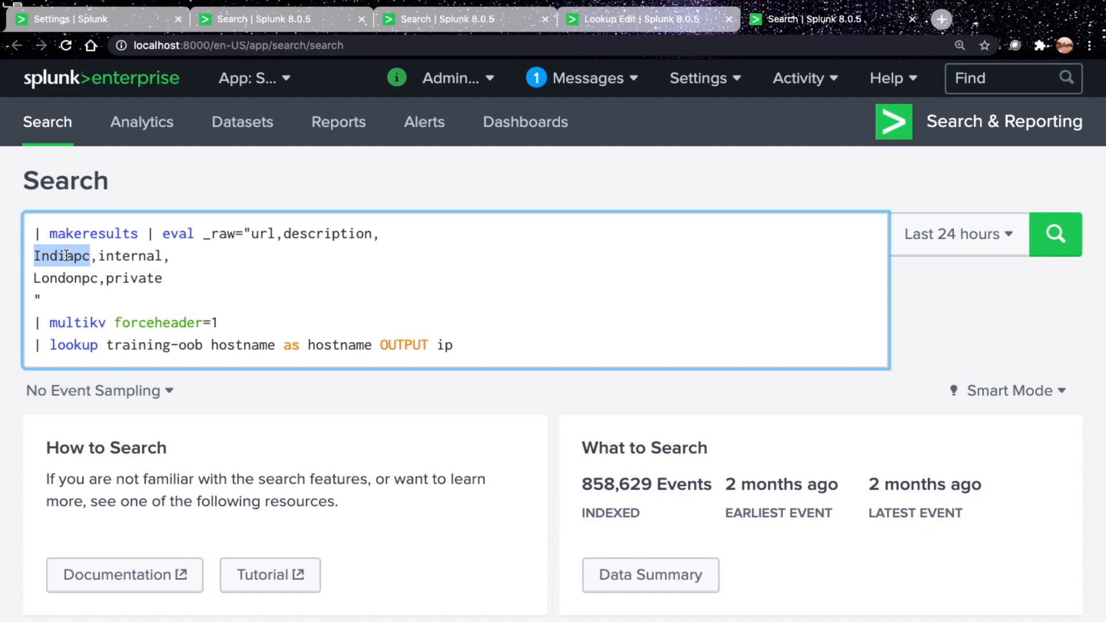
text(abcd.google.com)
double_click(47, 278)
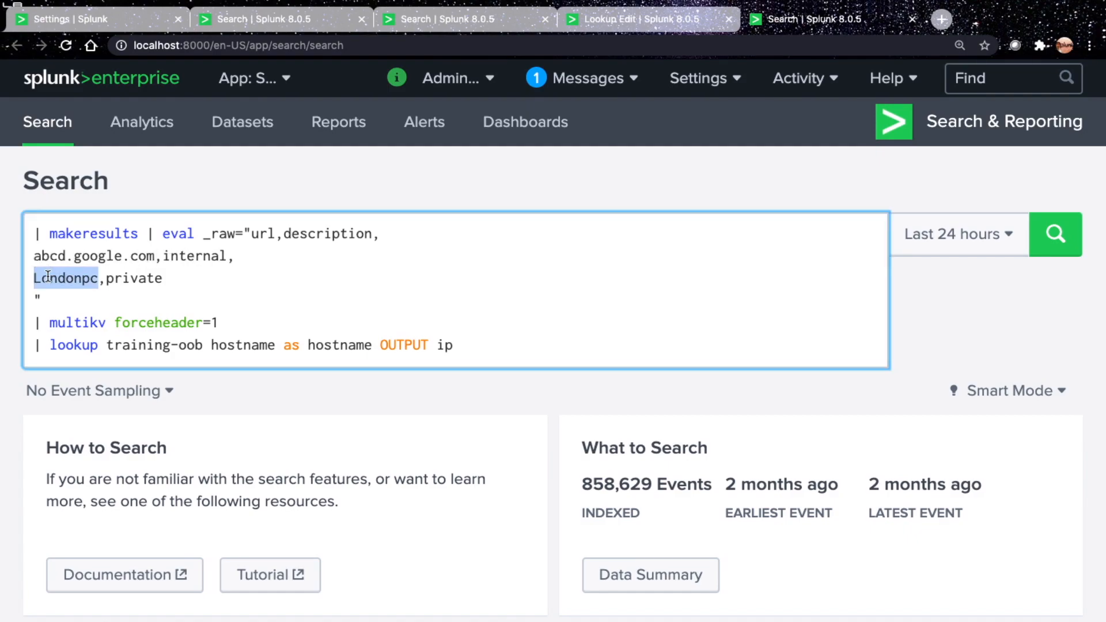
text(xyz.)
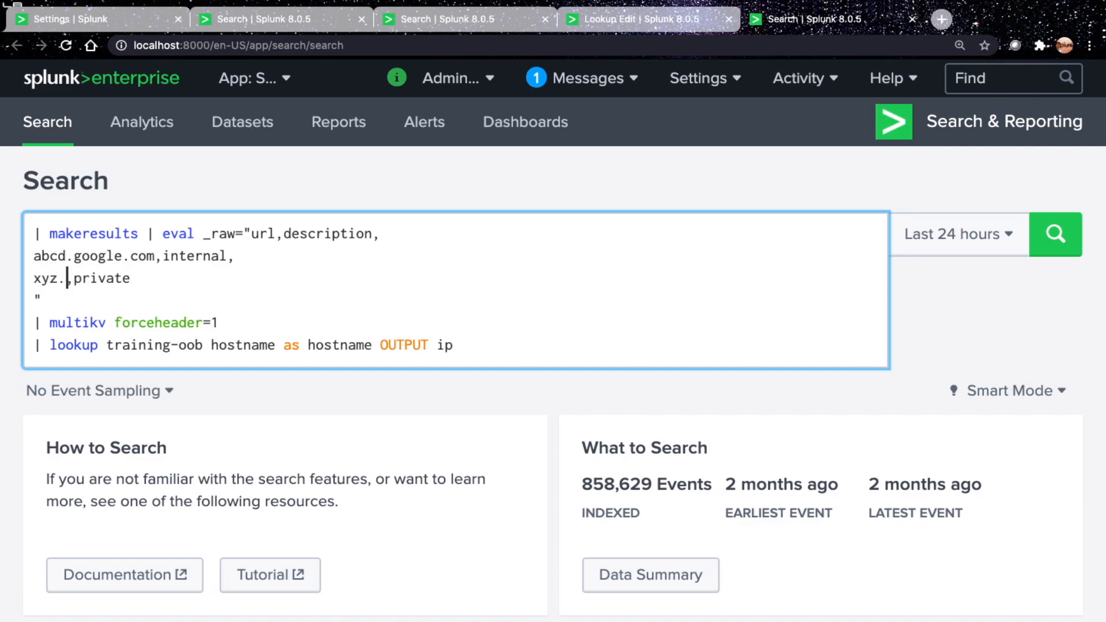
text(microsoft.com)
click(242, 280)
key(Return)
text(efghf)
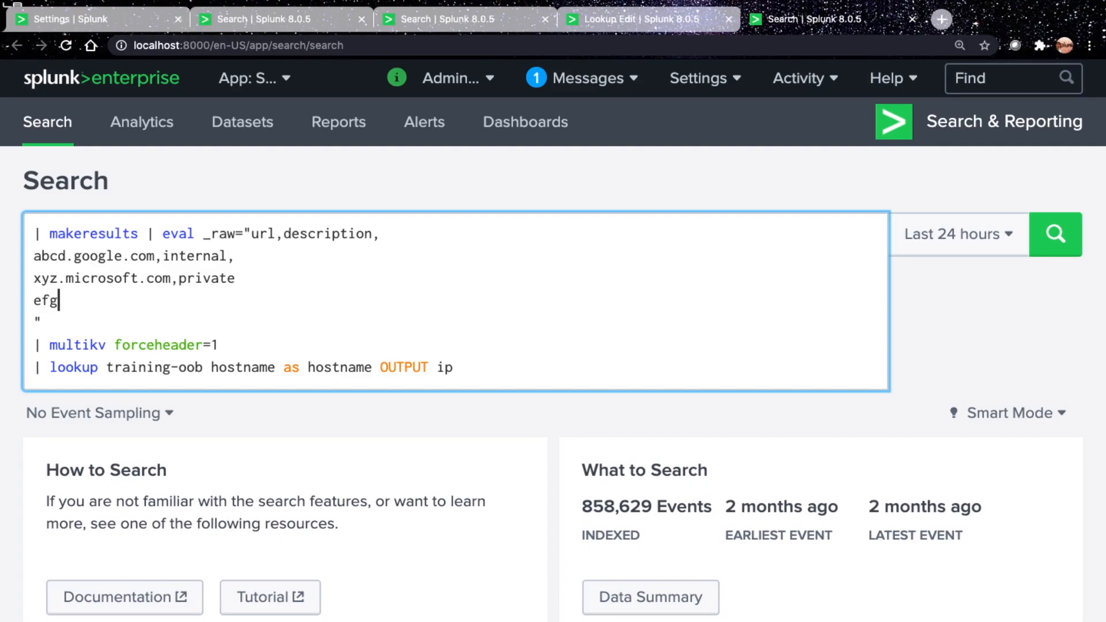
text(acebook.com)
Step: Add '| fields - _time, _raw, linecount' and run the search to show only description and url
drag(35, 368, 502, 361)
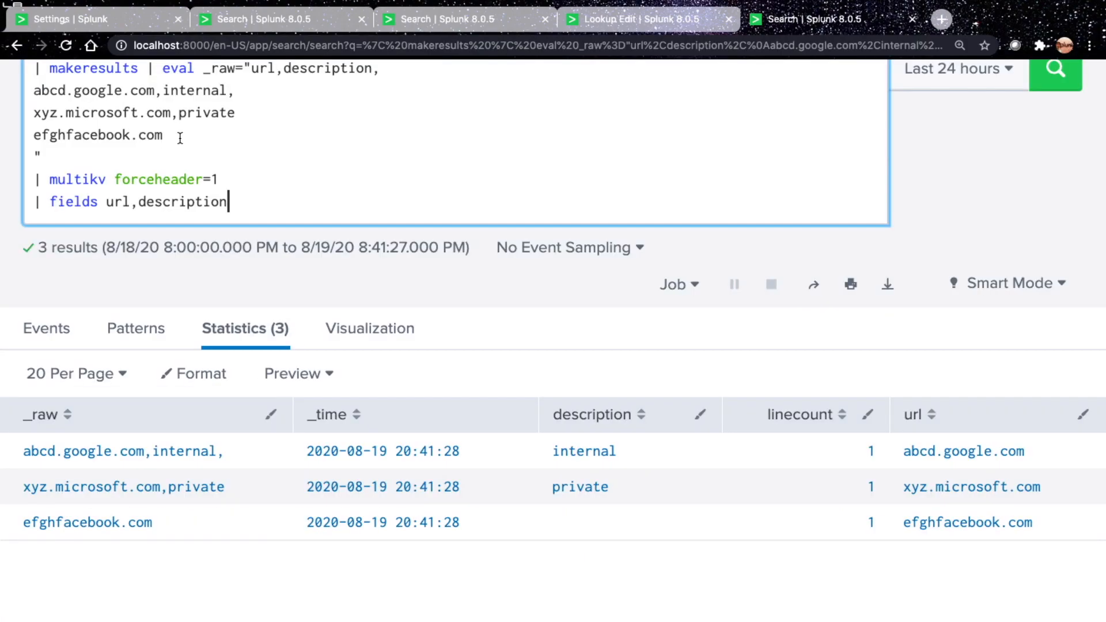
click(179, 138)
text(,unknown)
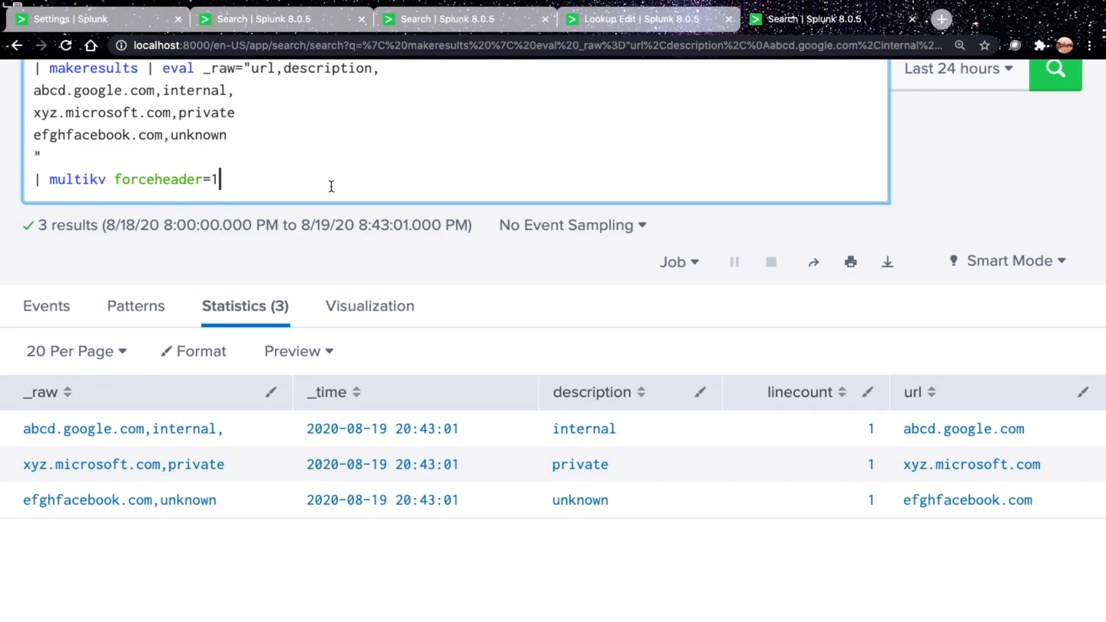
key(Return)
text(| fields)
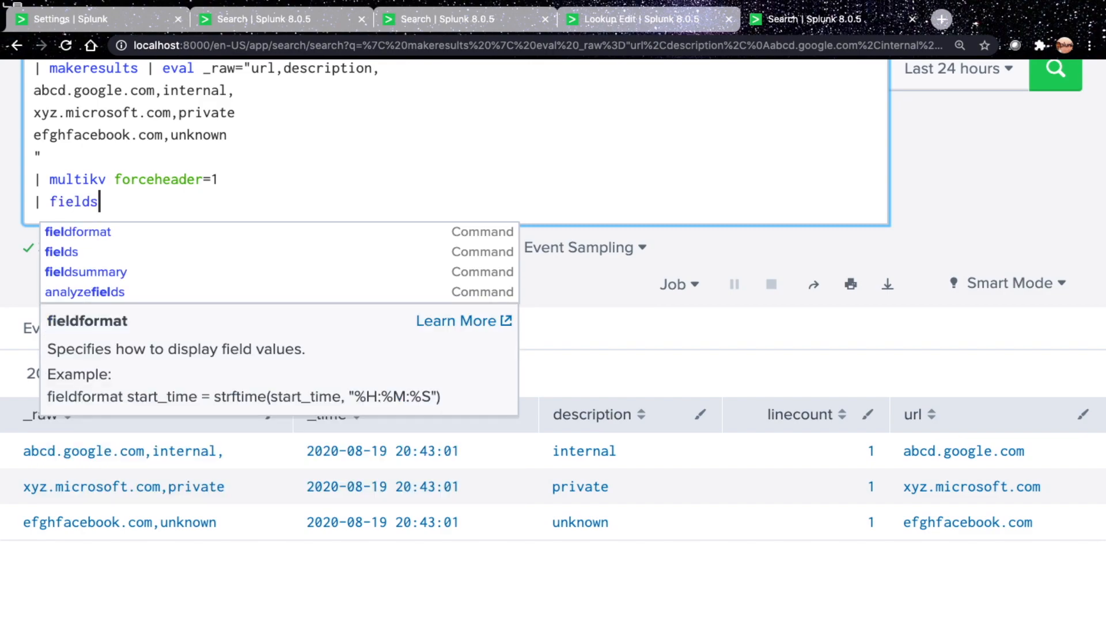
text( - _time, _)
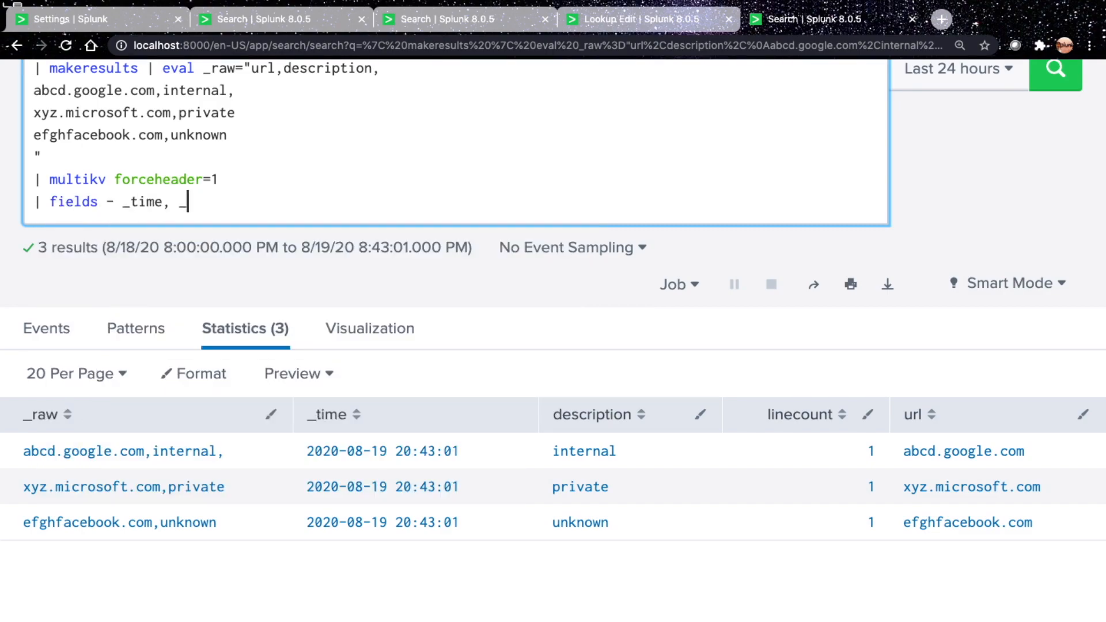
text(raw, linecount)
key(Return)
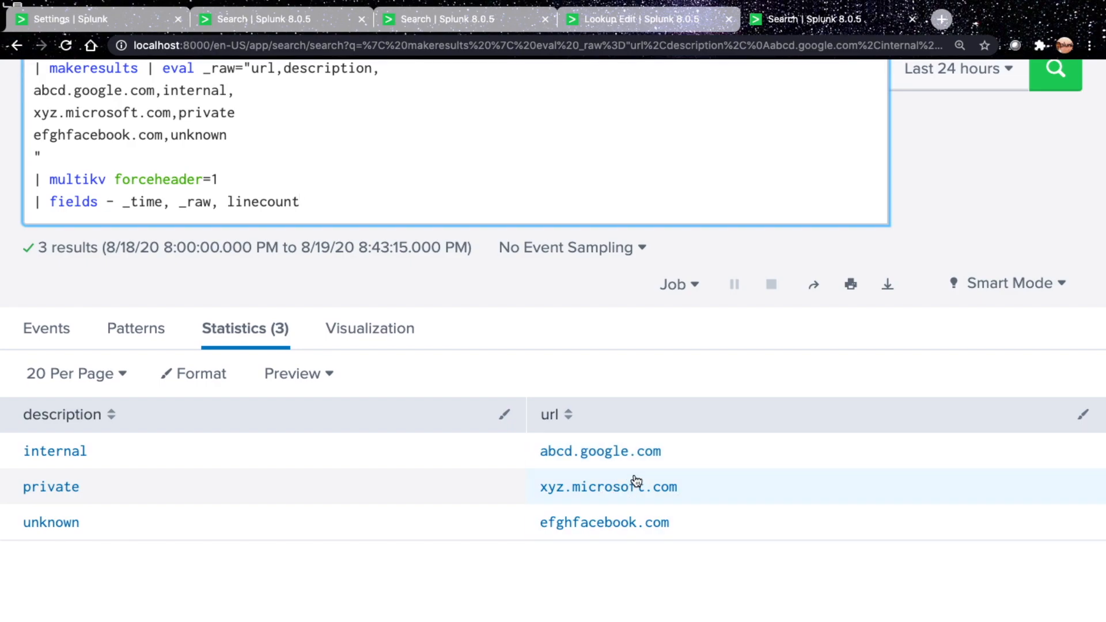
key(shift+Return)
text(| loo)
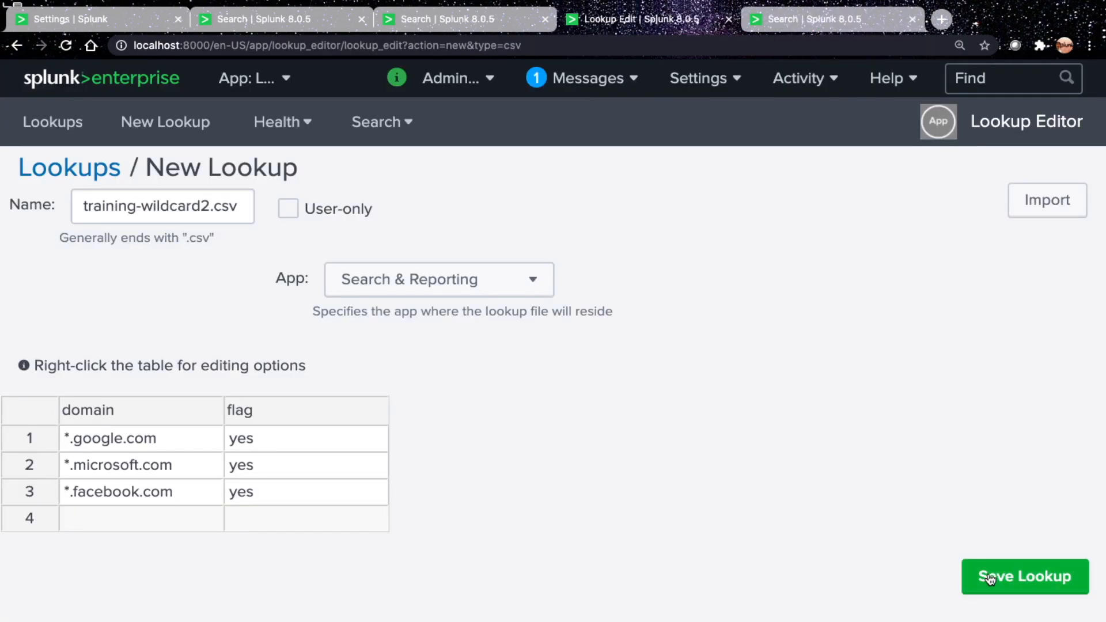
Step: Save the training-wildcard2.csv lookup file and go to the lookup definitions list
click(991, 579)
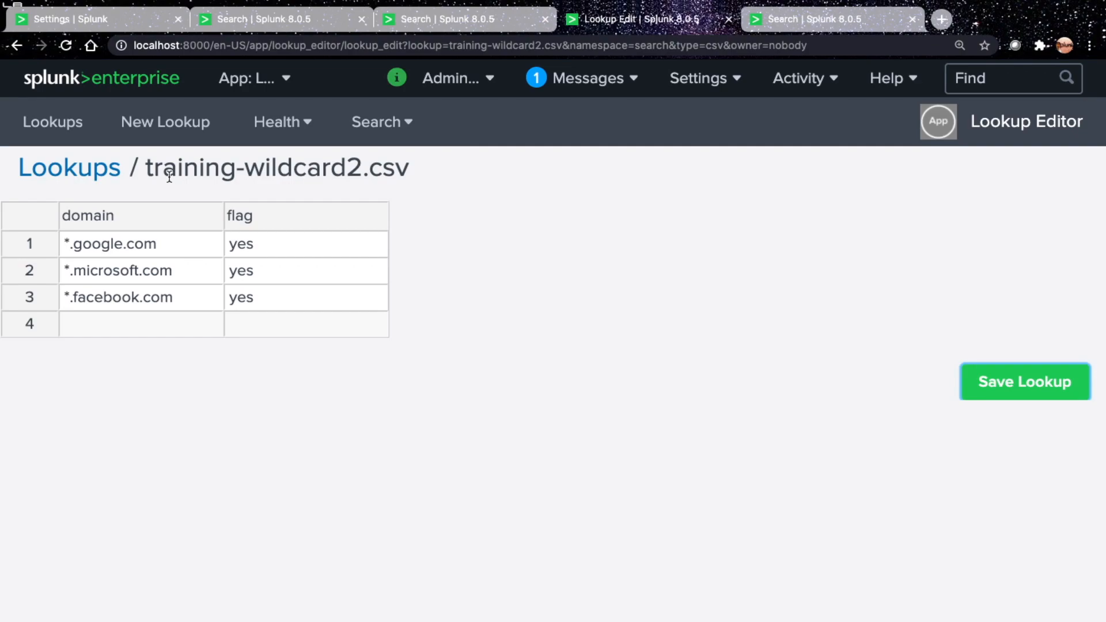
drag(146, 169, 409, 173)
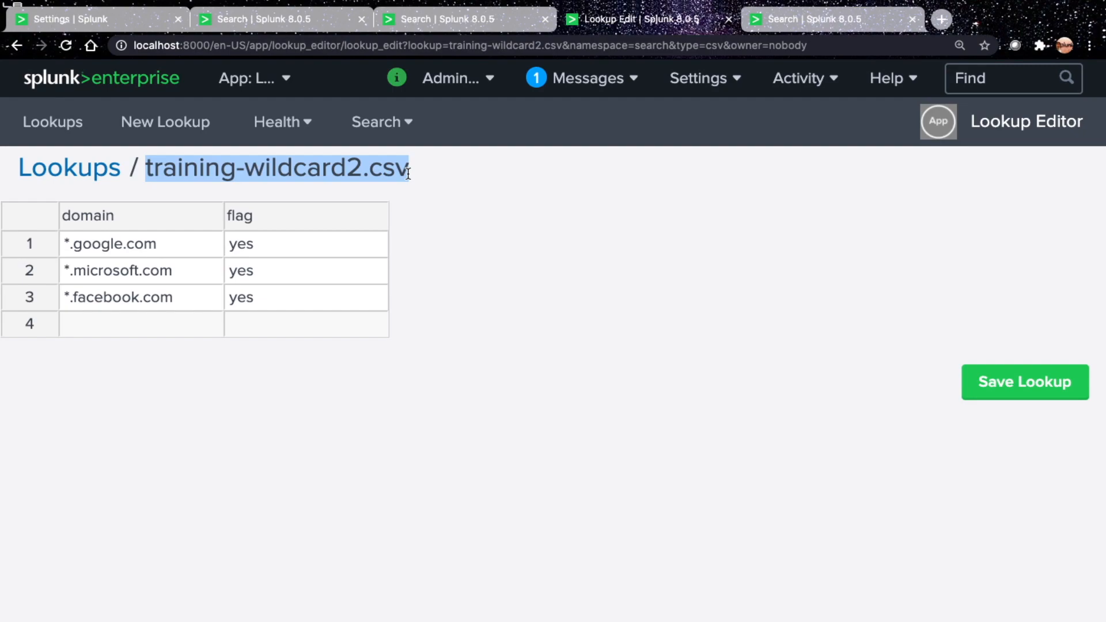
click(117, 15)
click(700, 78)
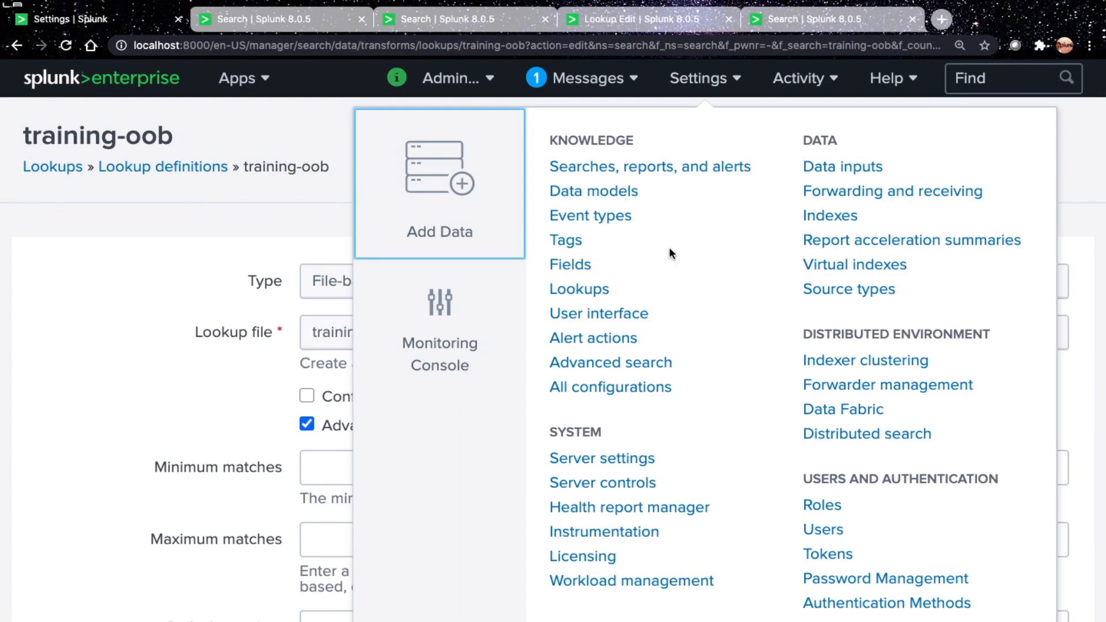
click(576, 289)
click(121, 321)
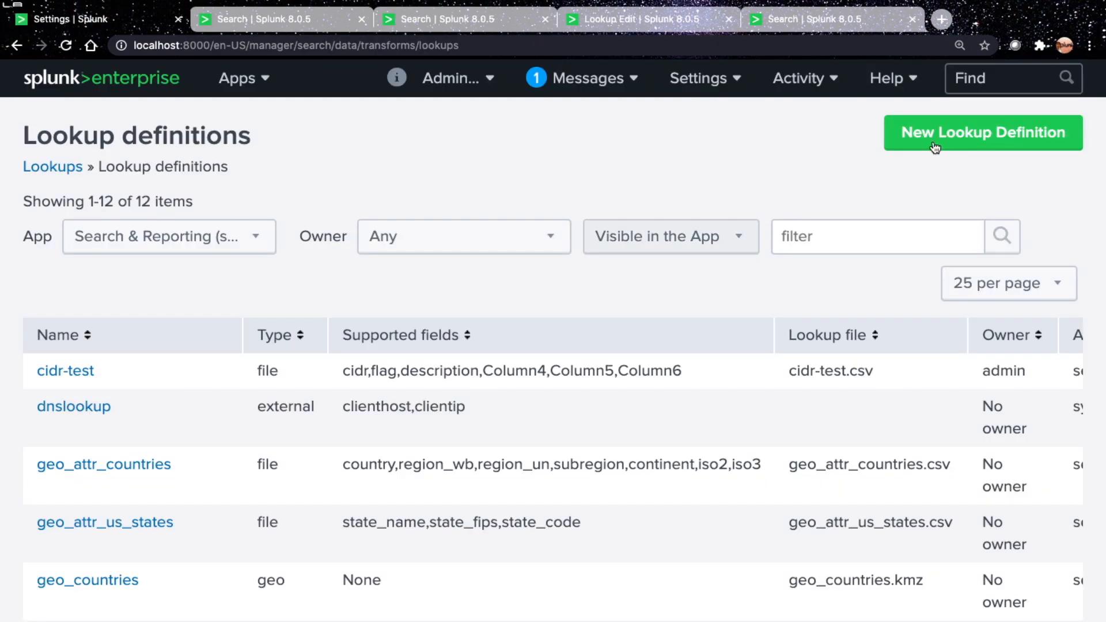
Step: Start a new lookup definition named training-wildcard2 using training-wildcard2.csv
click(935, 148)
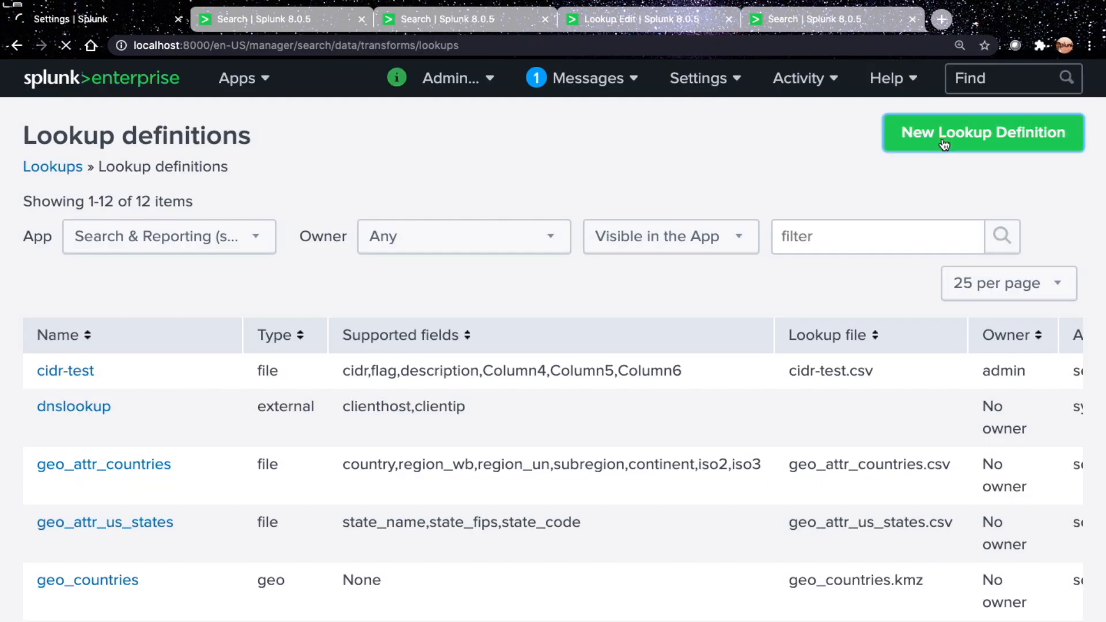
click(361, 326)
text(training-wil)
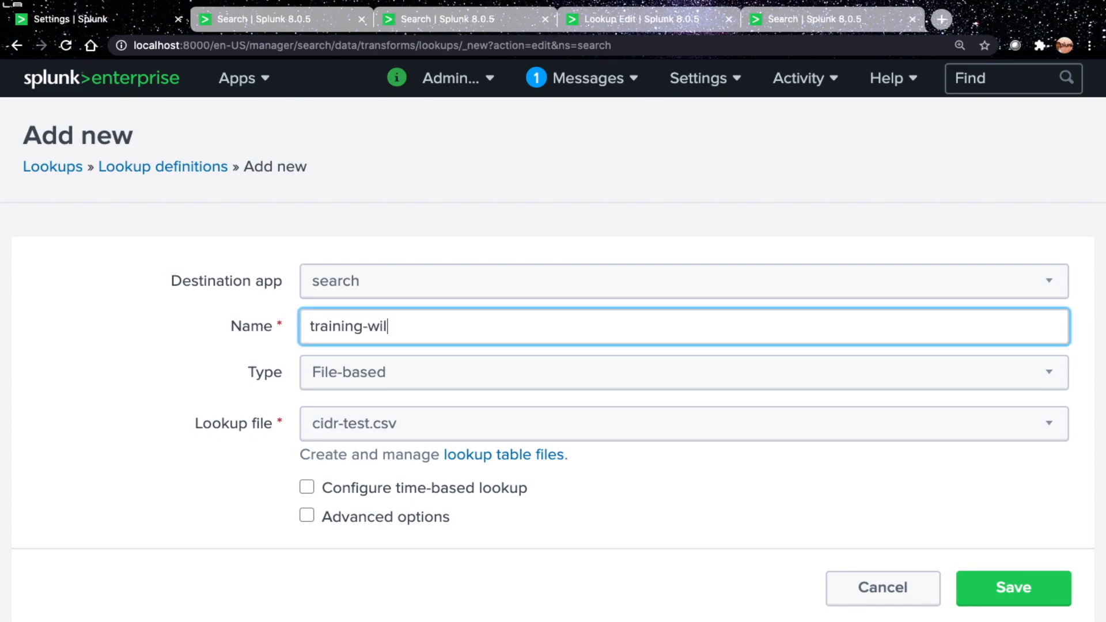
text(dcard2)
click(396, 433)
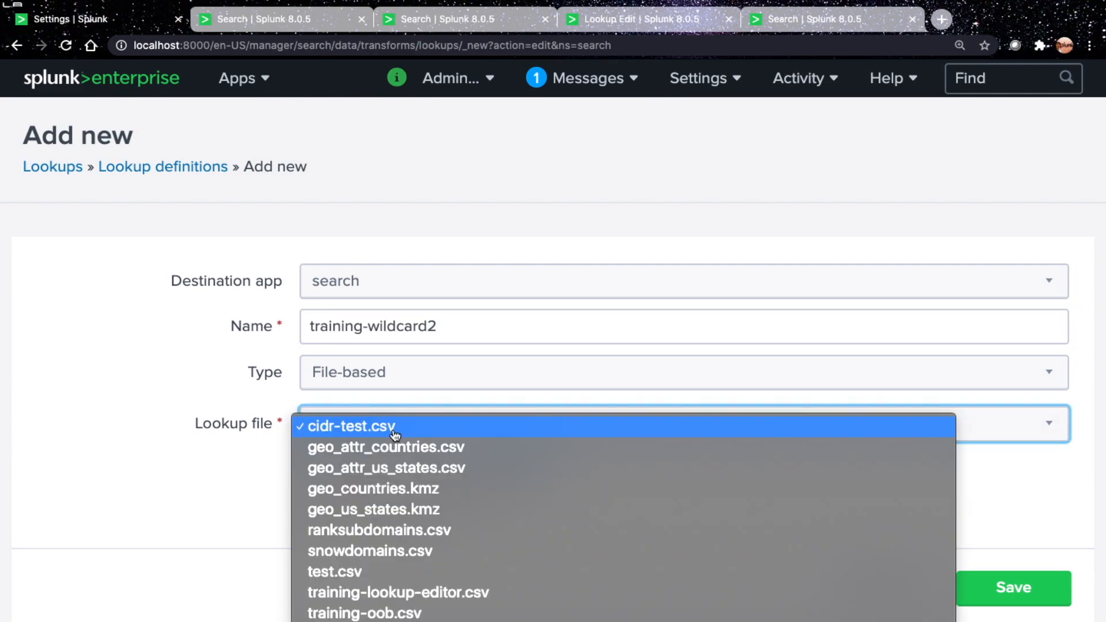
scroll(435, 509, down, 3)
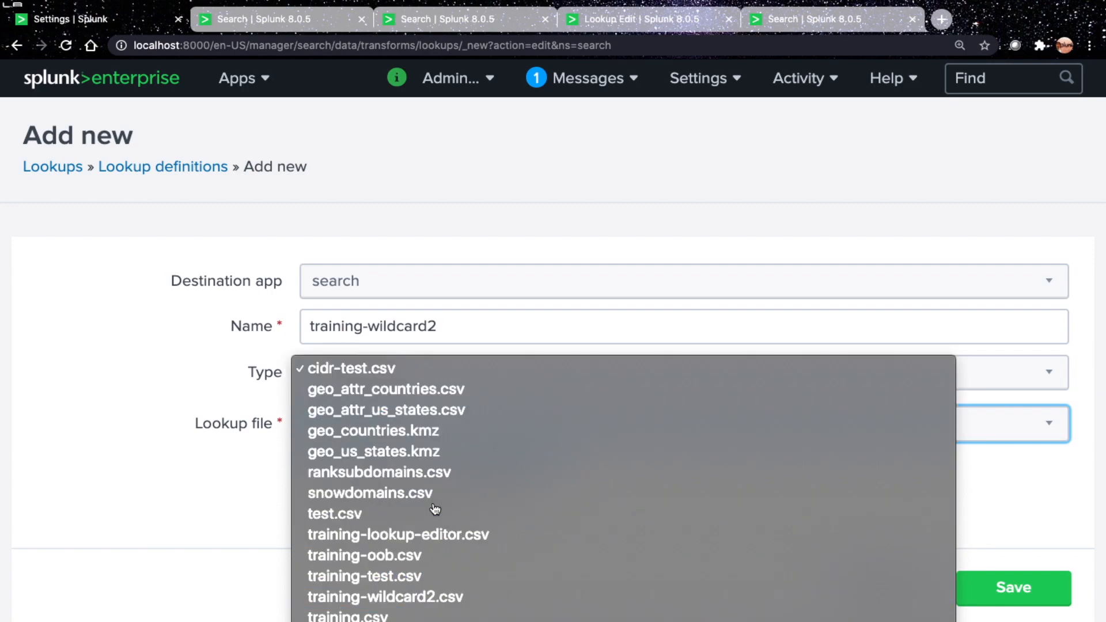
click(450, 599)
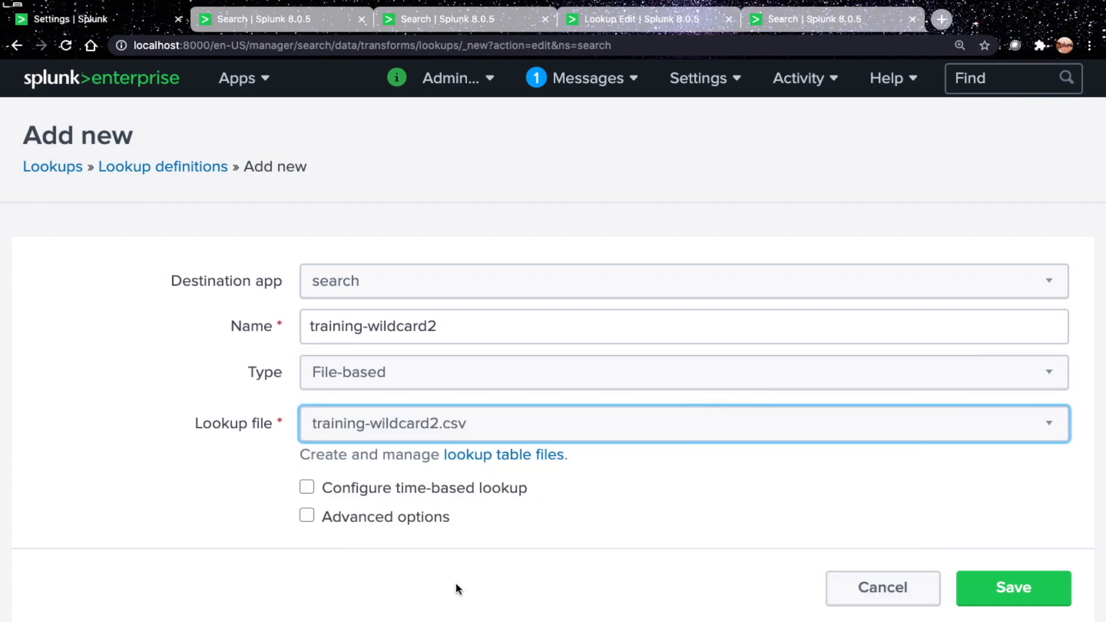
Step: Set the advanced match type to WILDCARD(domain) and save the definition
click(361, 518)
scroll(362, 517, down, 10)
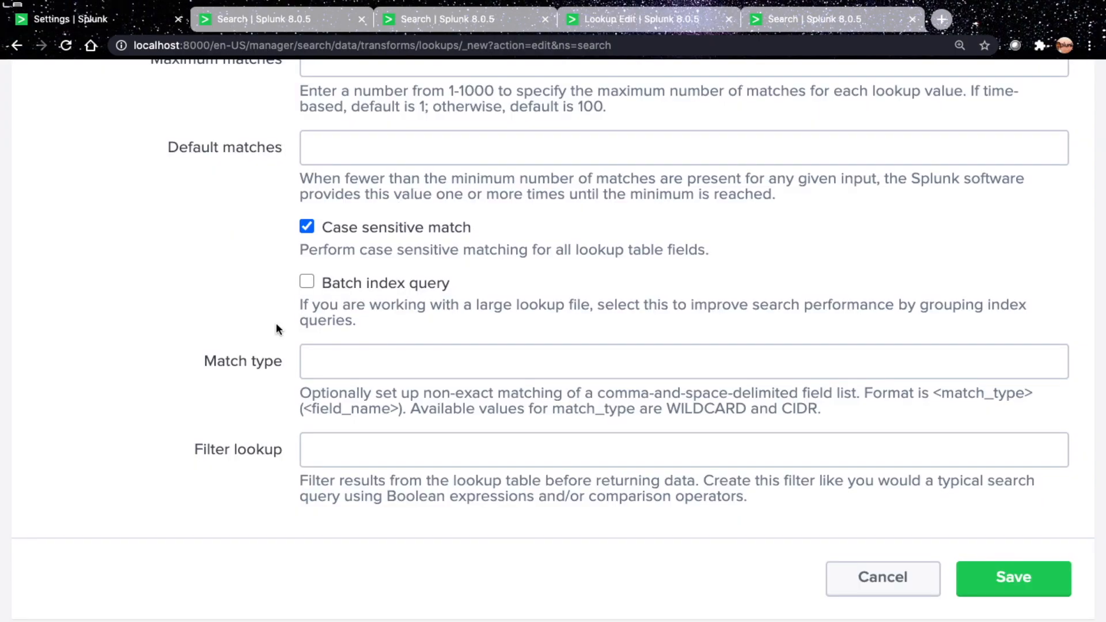
scroll(275, 328, up, 1)
click(363, 364)
text(WILDCARD()
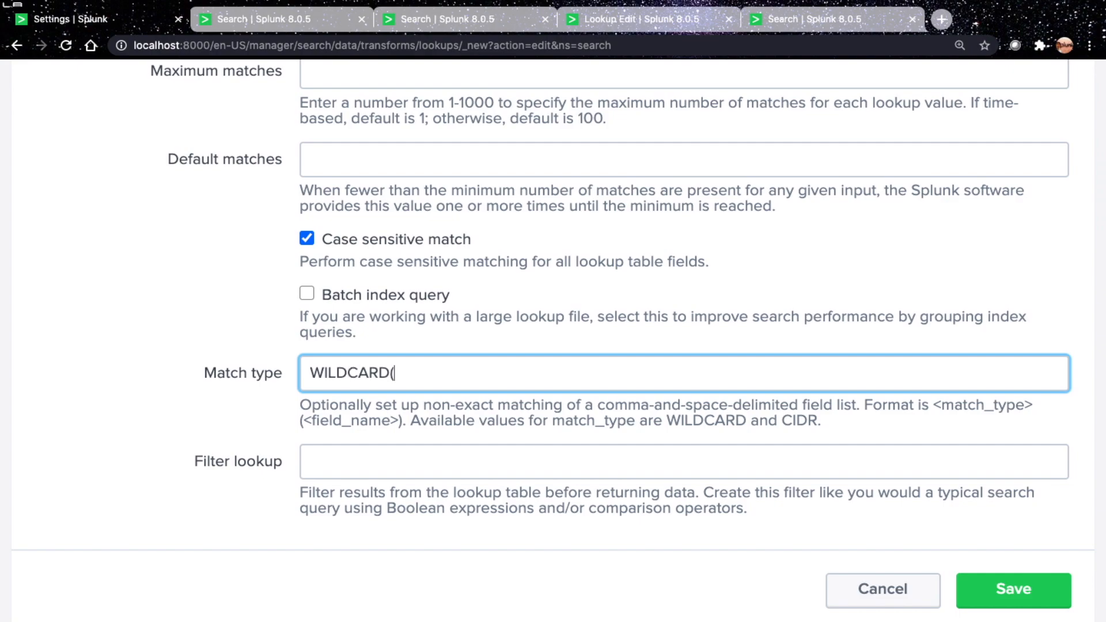
text(domain))
click(1012, 589)
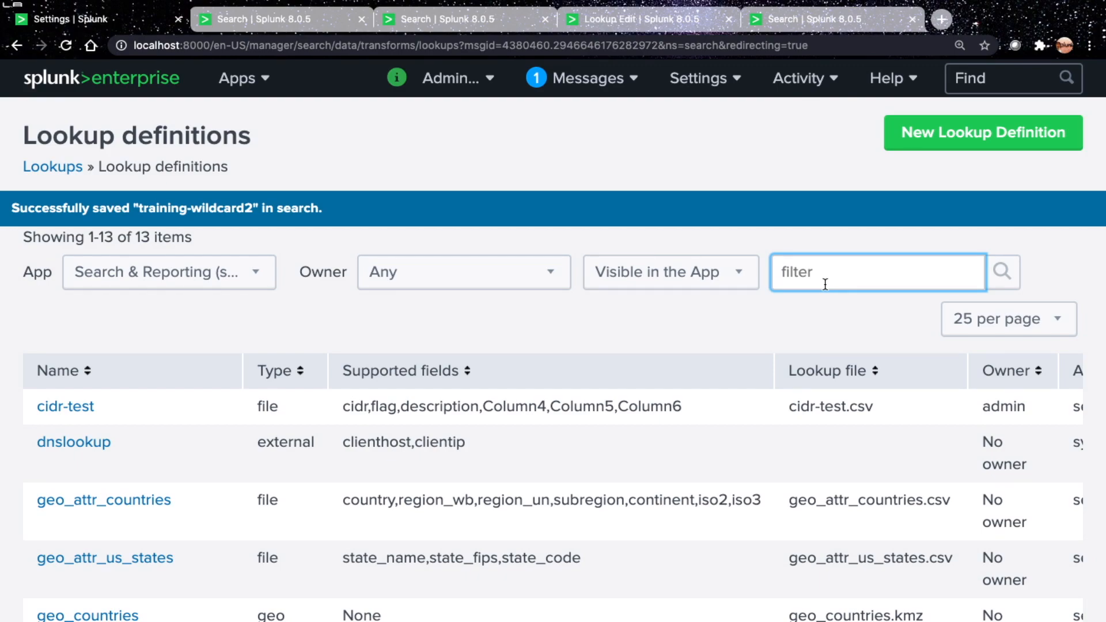
Step: Filter definitions for training-wildcard2 and paste its name into the test search's lookup command
text(training-wildcard2)
key(Return)
triple_click(822, 239)
key(ctrl+c)
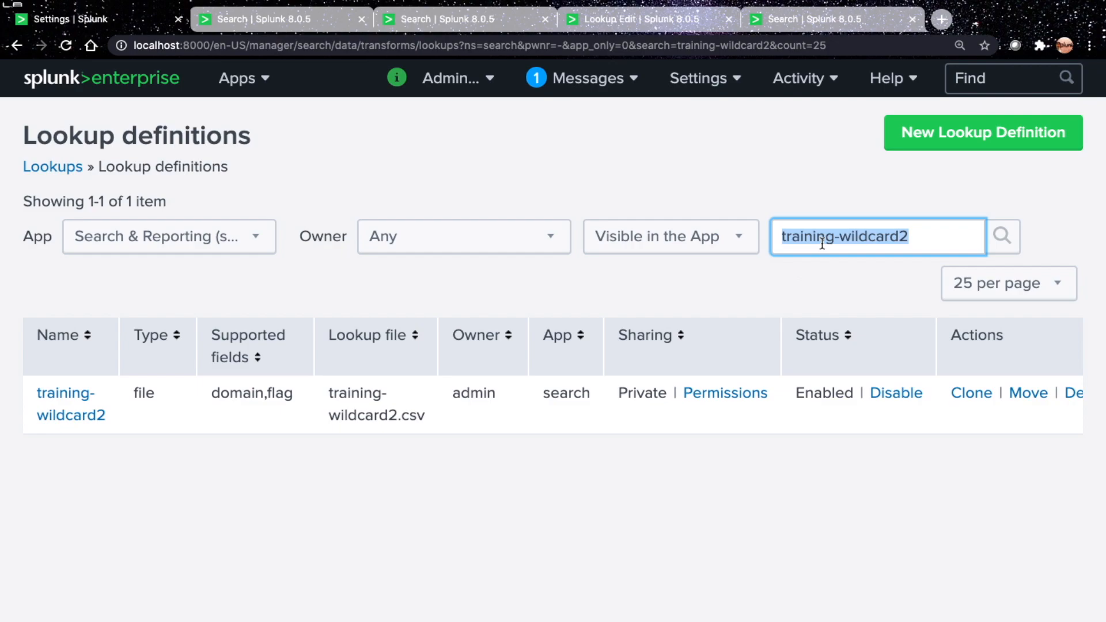
click(777, 21)
key(ctrl+v)
scroll(403, 213, up, 2)
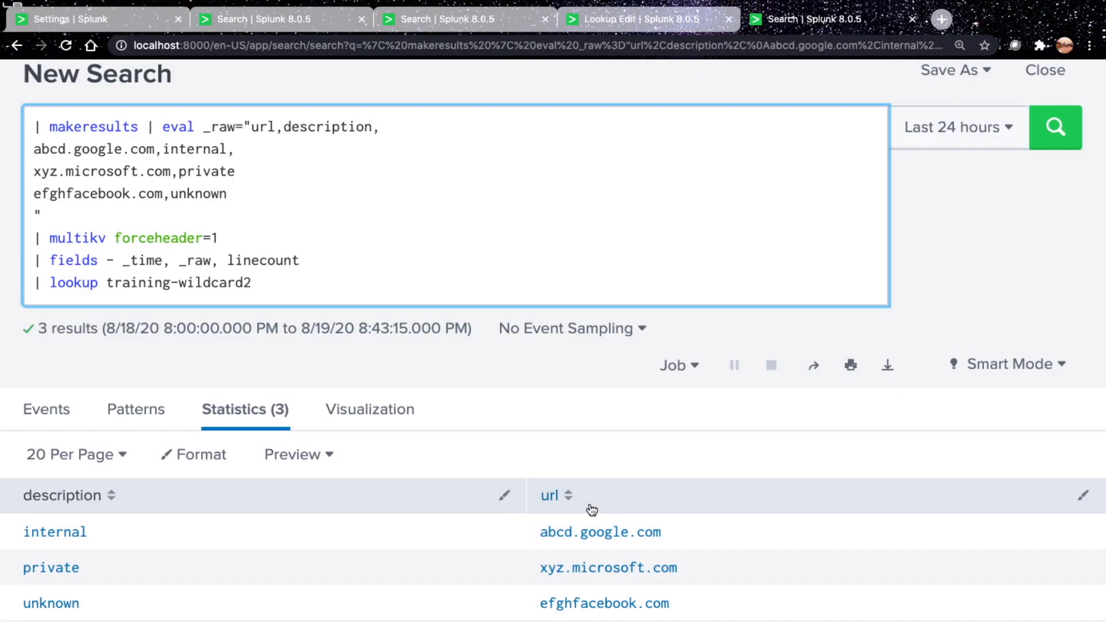
key(ctrl+shift+Tab)
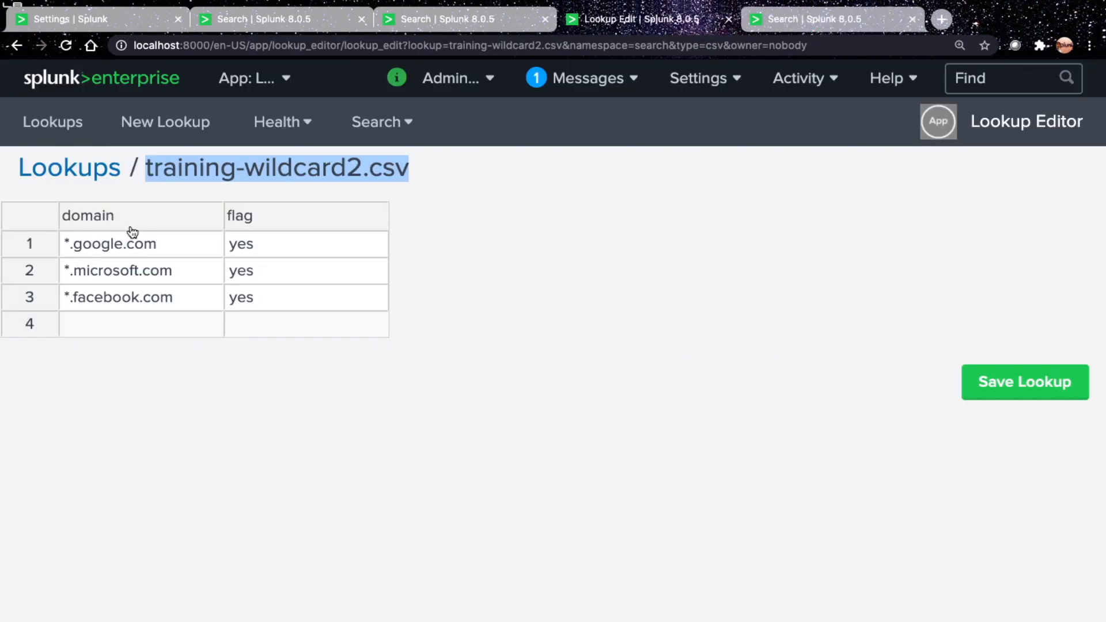
click(788, 23)
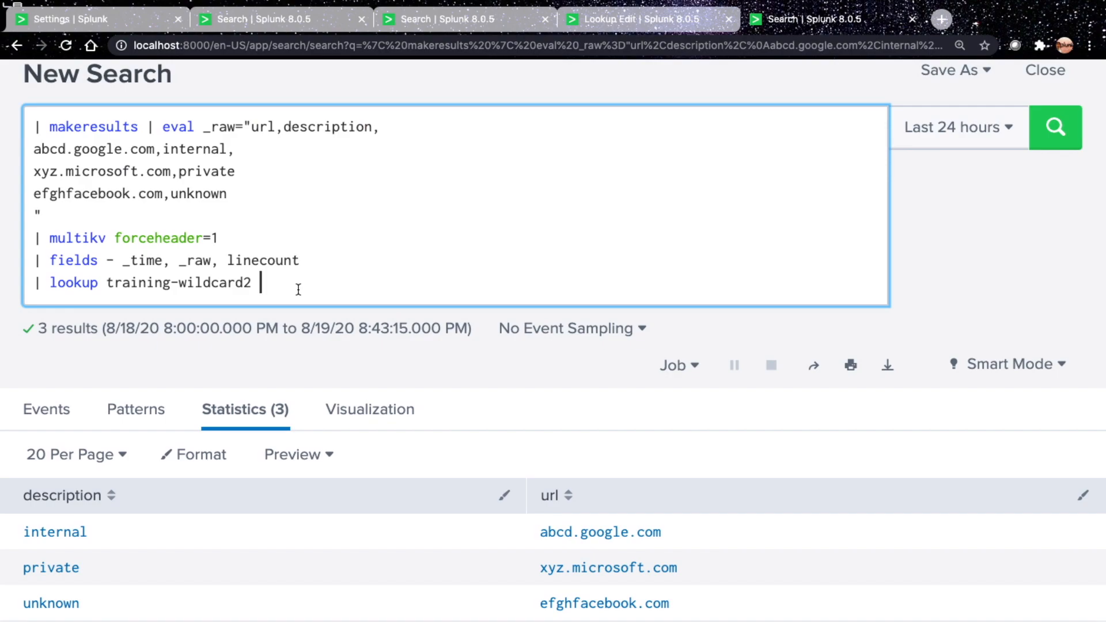
Step: Complete the lookup with 'domain as url OUTPUT flag' and run the search
text(domain as )
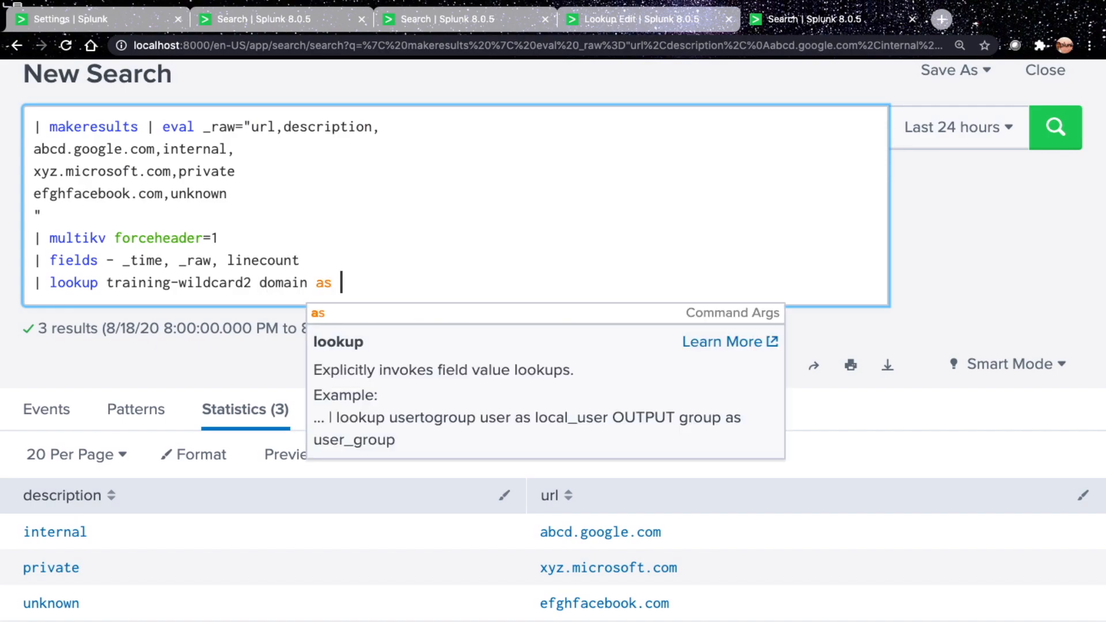
text(url OT)
text(UP)
key(BackSpace)
key(BackSpace)
key(BackSpace)
text(UTPUT)
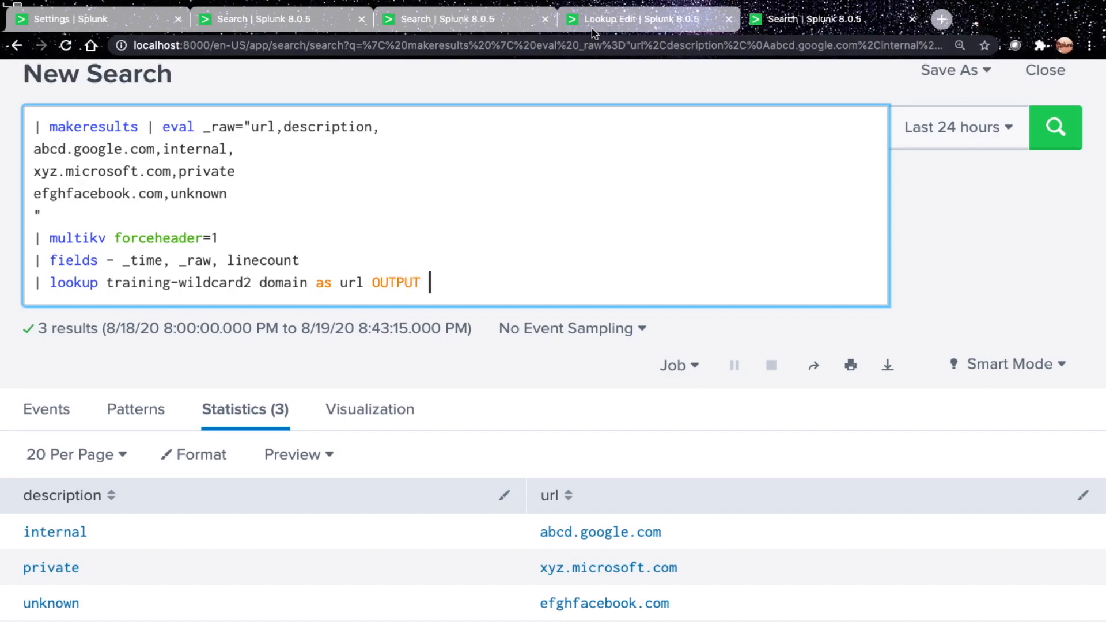
click(594, 27)
key(Return)
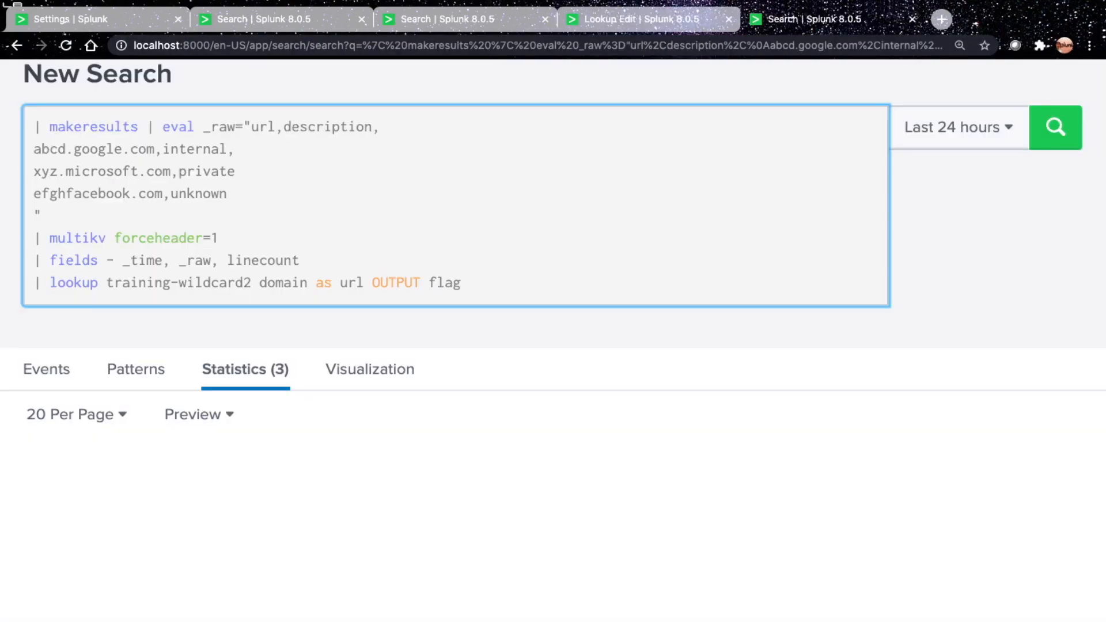
scroll(593, 369, down, 2)
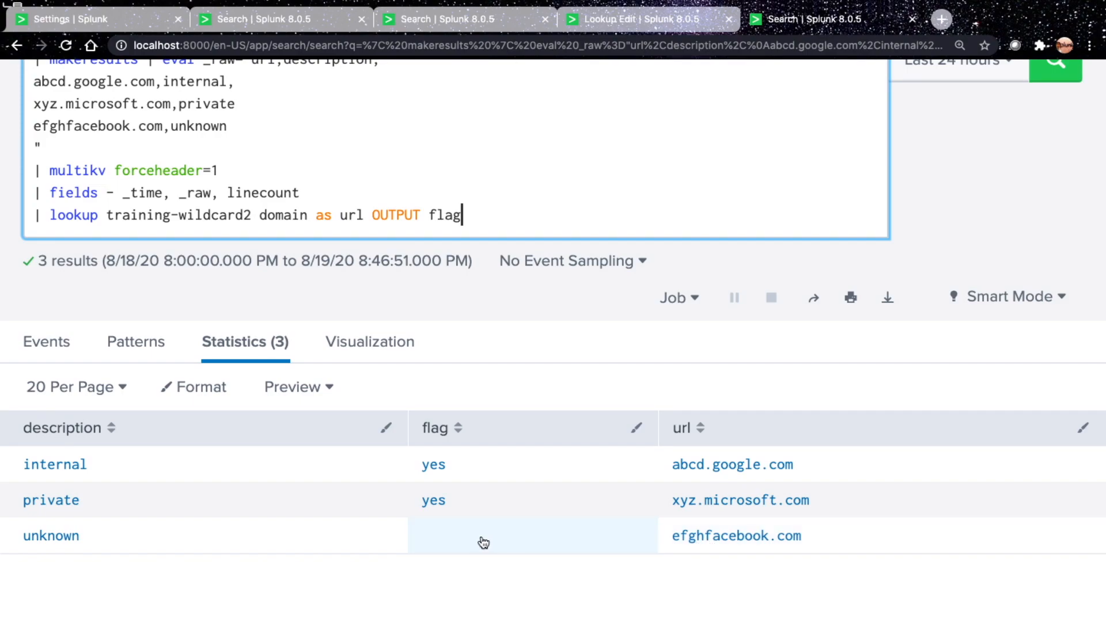
key(Return)
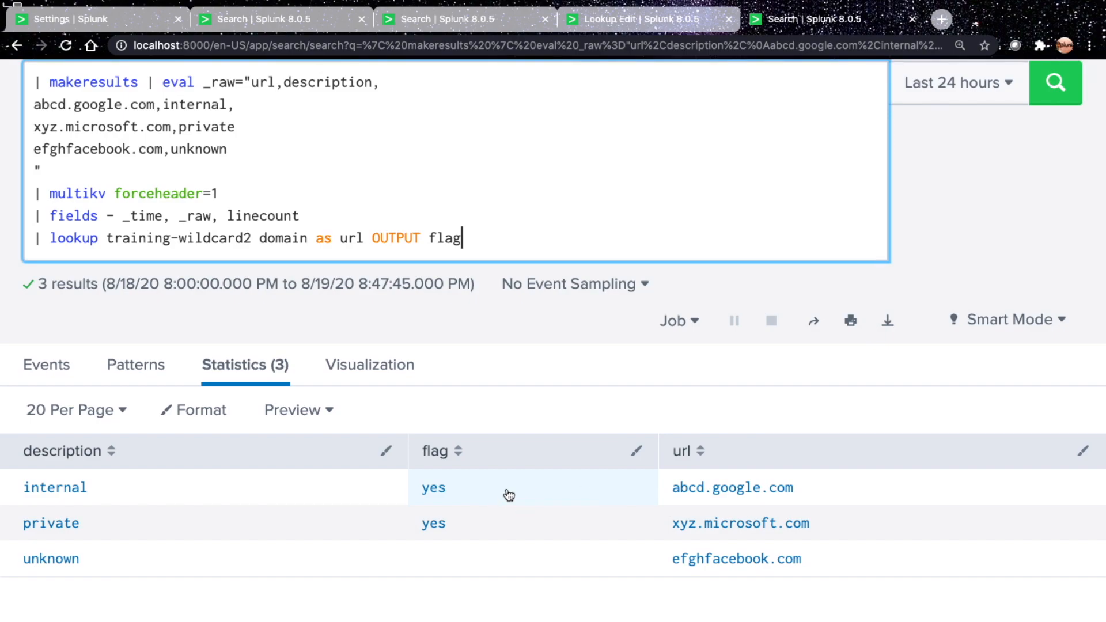
Step: Add '| where isnull(flag)' and run to keep only unflagged rows
key(shift+Return)
text(| wher)
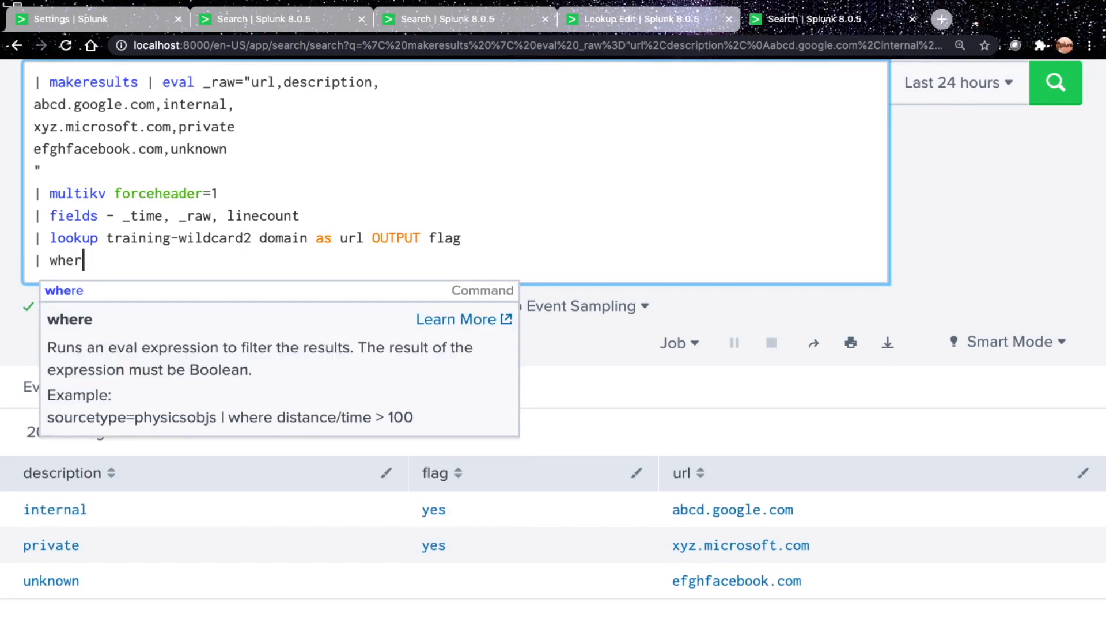
text(e isnull(flag))
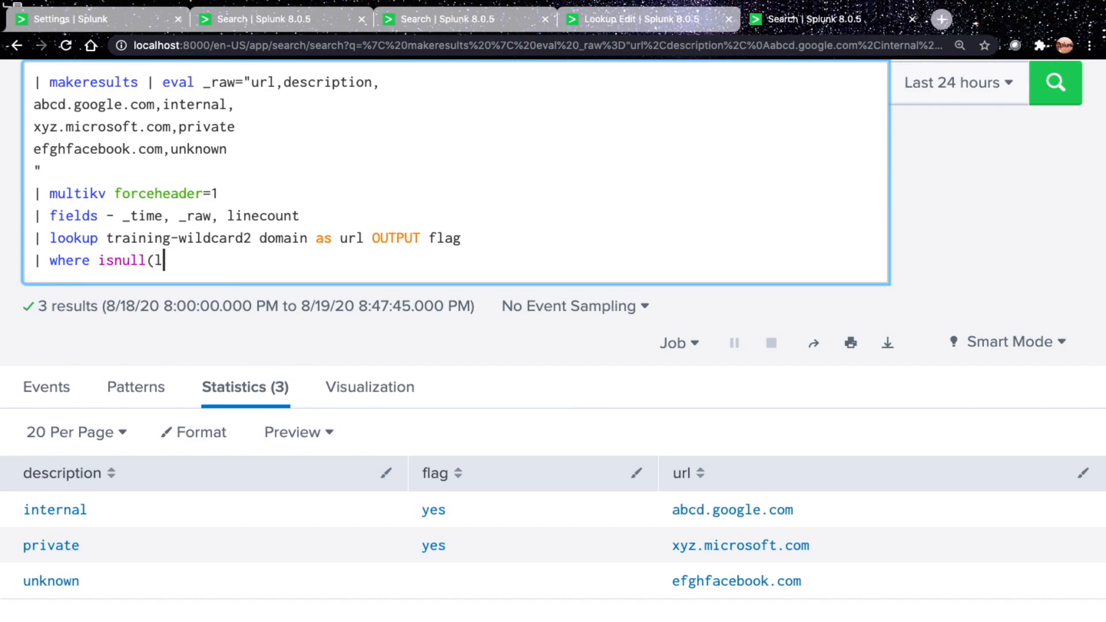
key(Return)
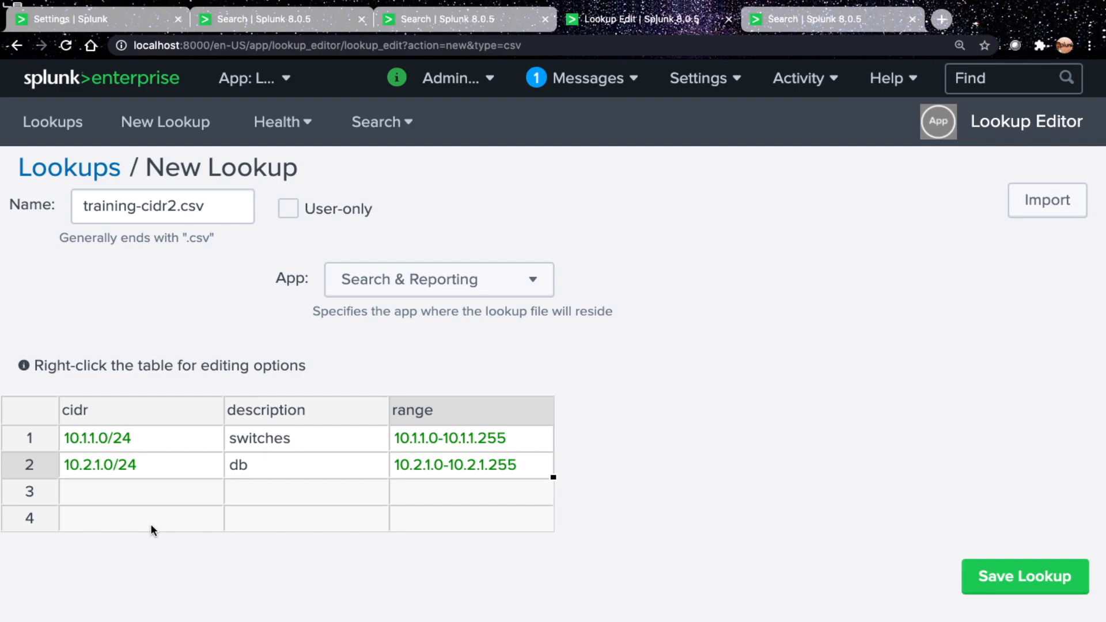
Step: Save the training-cidr2.csv lookup file and start a new lookup definition
click(981, 576)
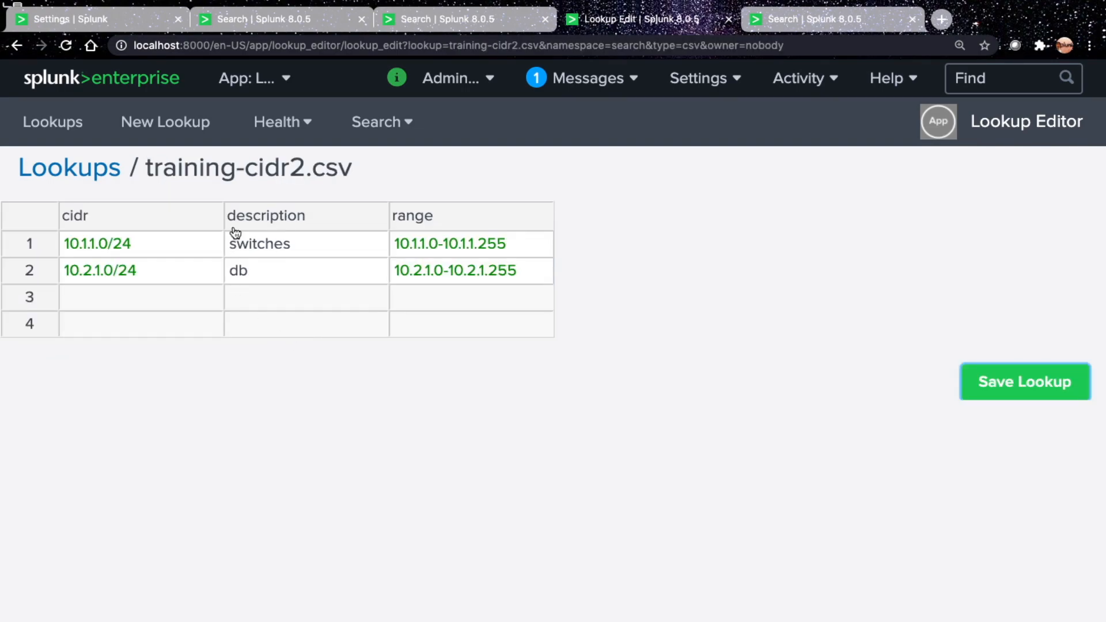
drag(146, 168, 367, 173)
key(ctrl+c)
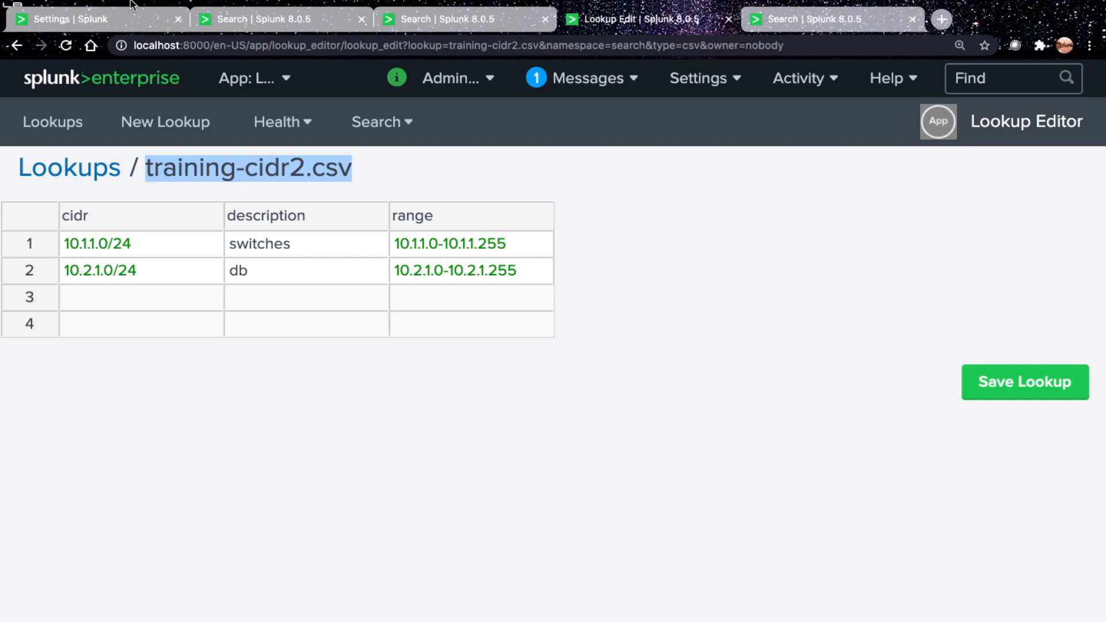
click(132, 13)
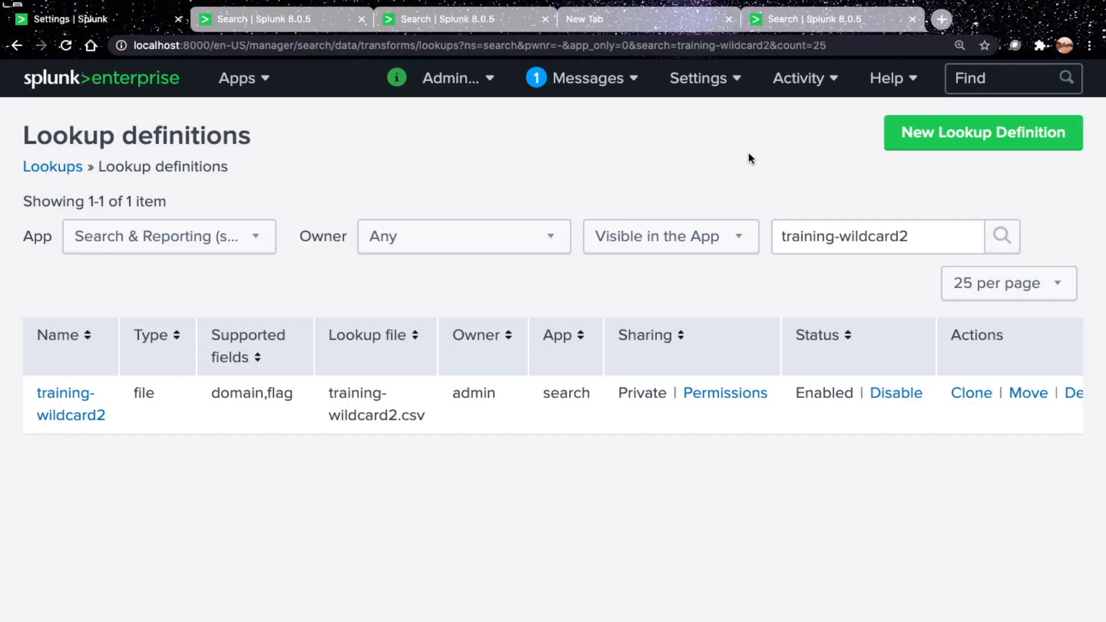
click(941, 138)
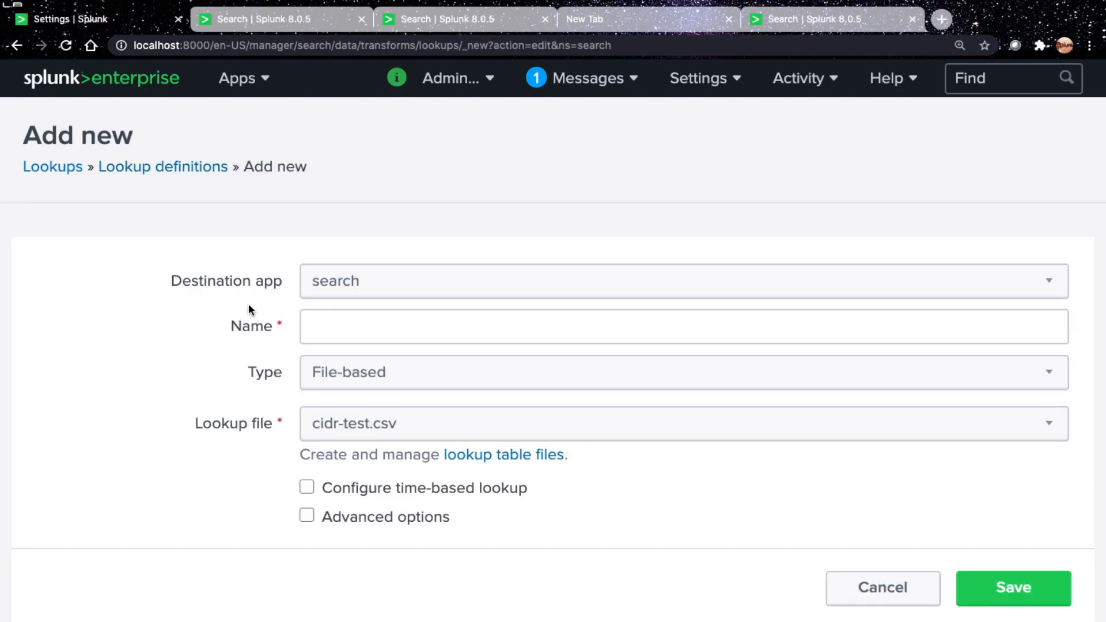
Step: Name the definition training-cidr2 and choose training-cidr2.csv as its lookup file
click(337, 329)
key(ctrl+v)
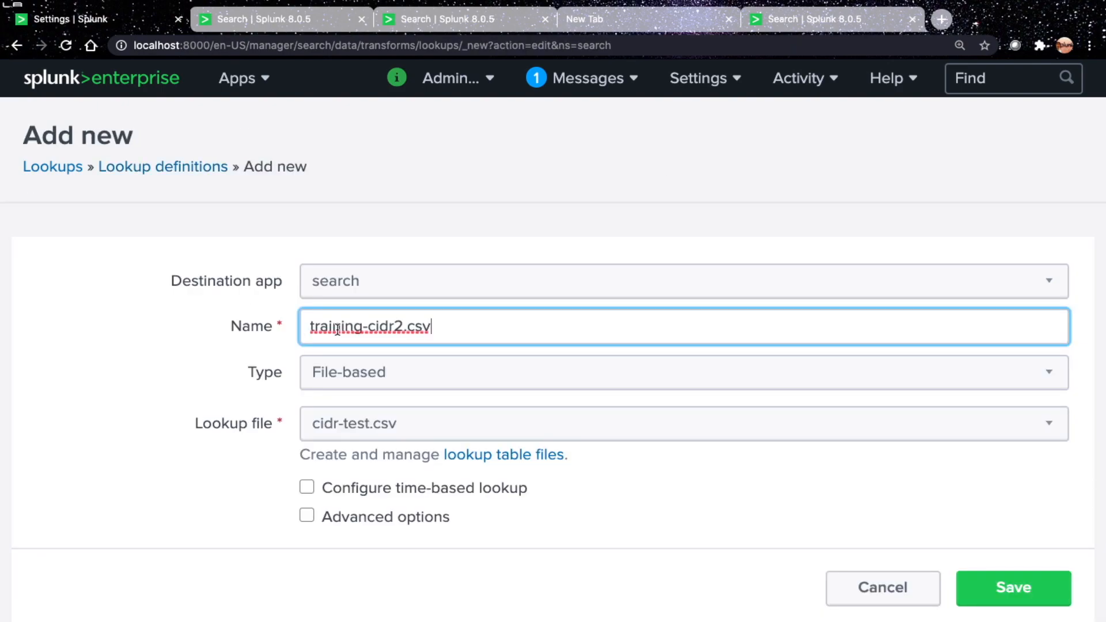
key(BackSpace)
key(BackSpace)
key(BackSpace)
key(BackSpace)
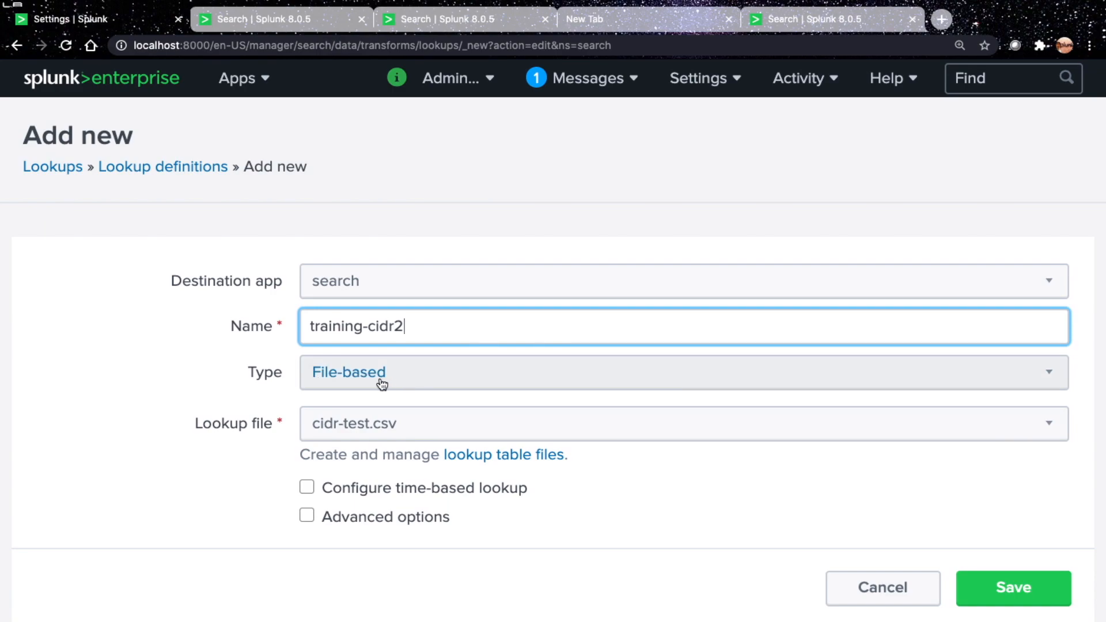
click(403, 430)
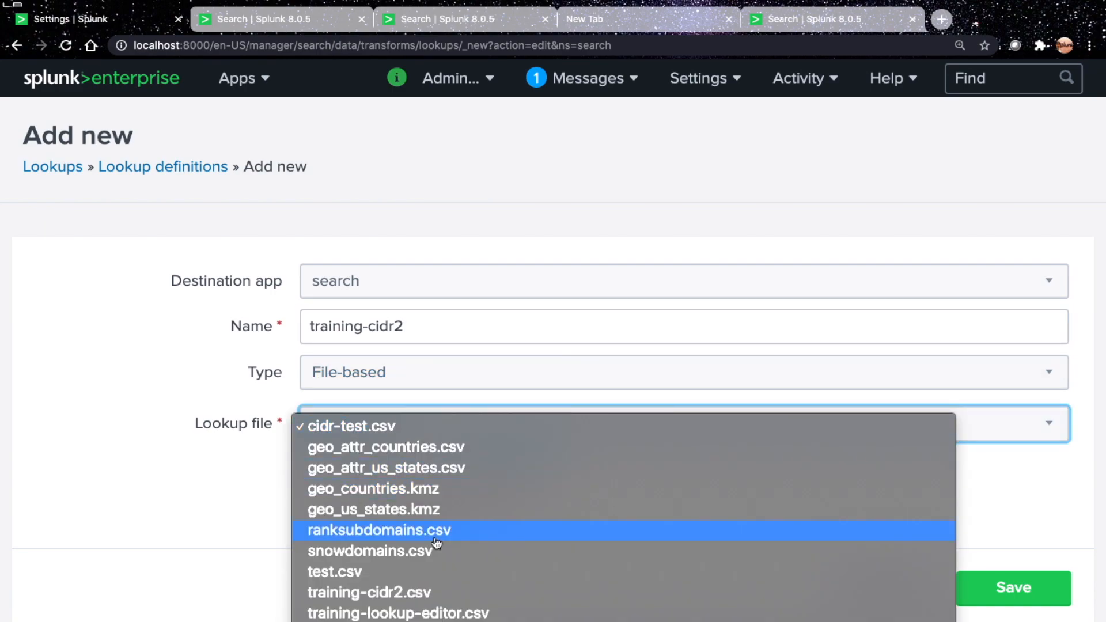
scroll(436, 543, down, 3)
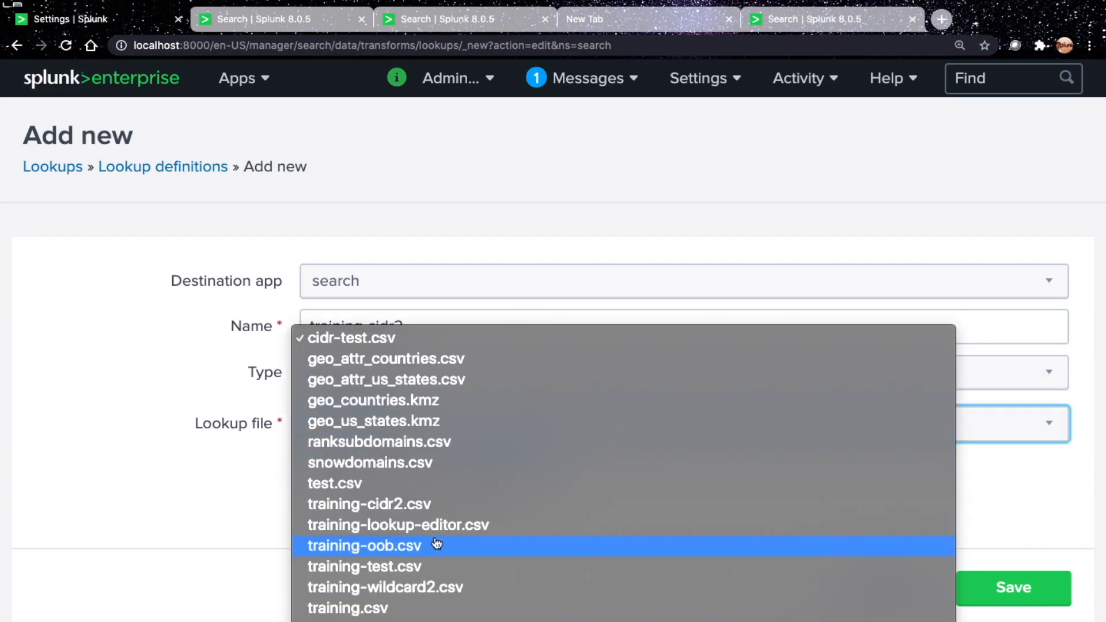
click(424, 509)
Step: Set the advanced match type to CIDR(cidr) and save the definition
click(385, 518)
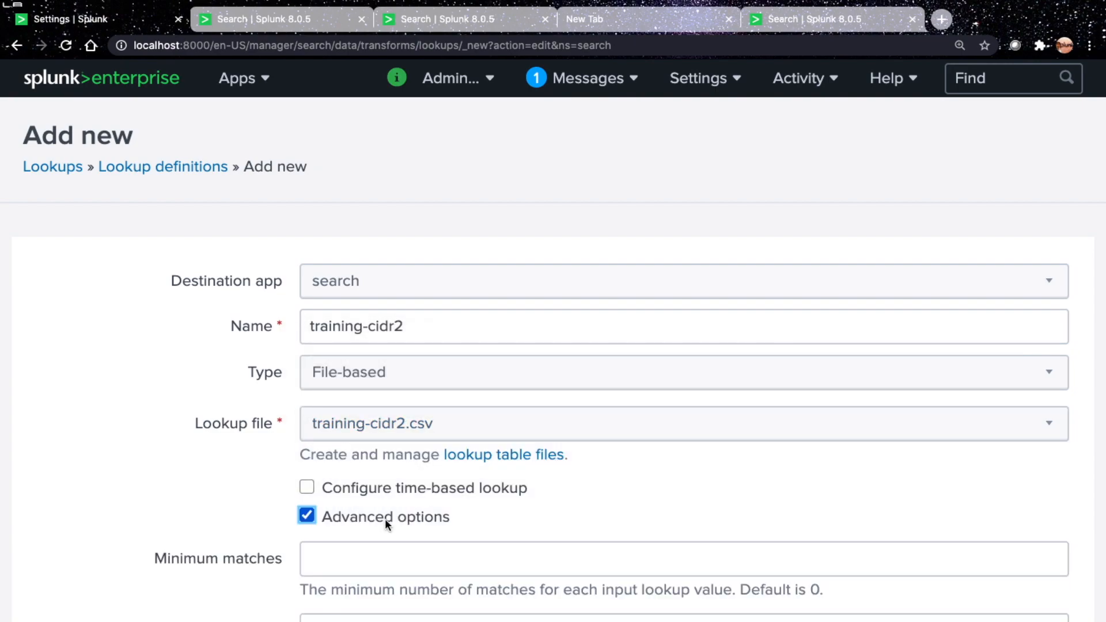
scroll(403, 518, down, 10)
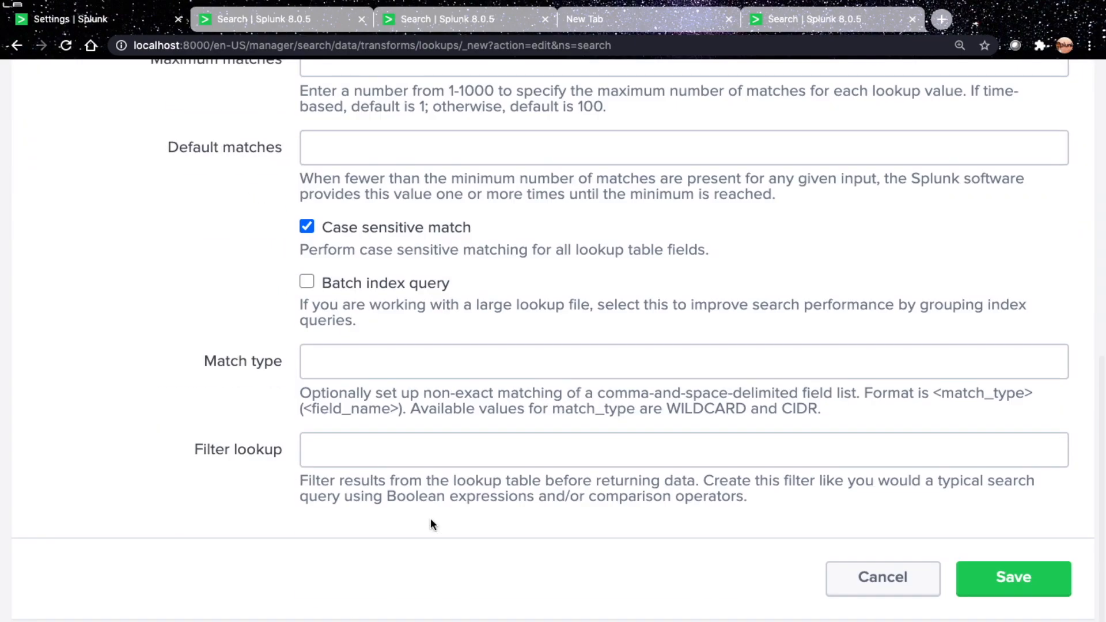
click(389, 362)
text(CIDR())
key(Left)
text(cidr)
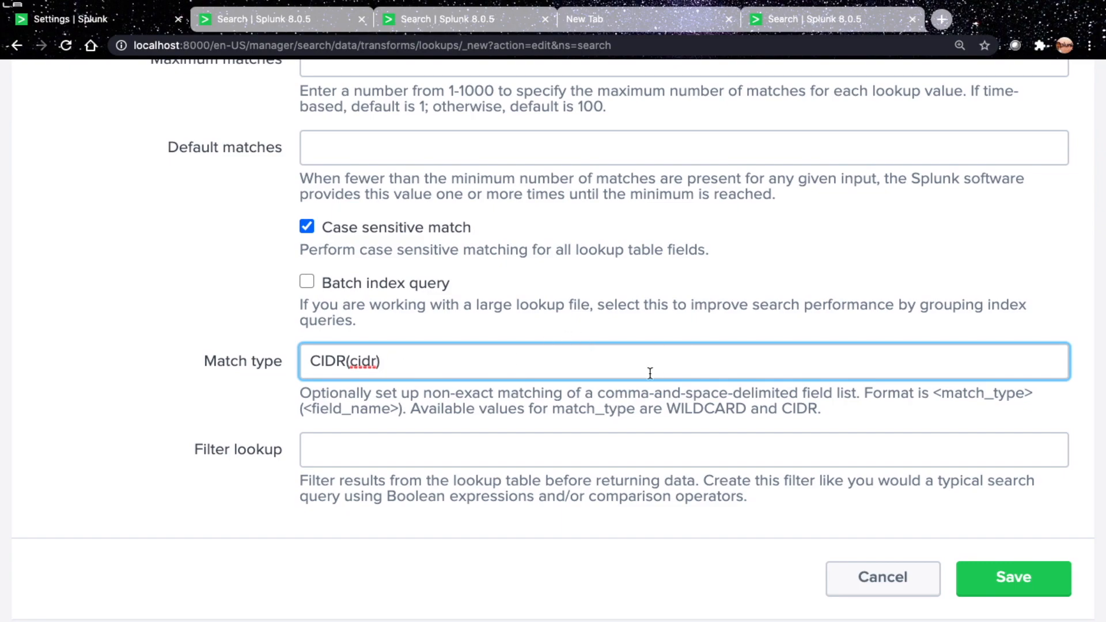
click(990, 580)
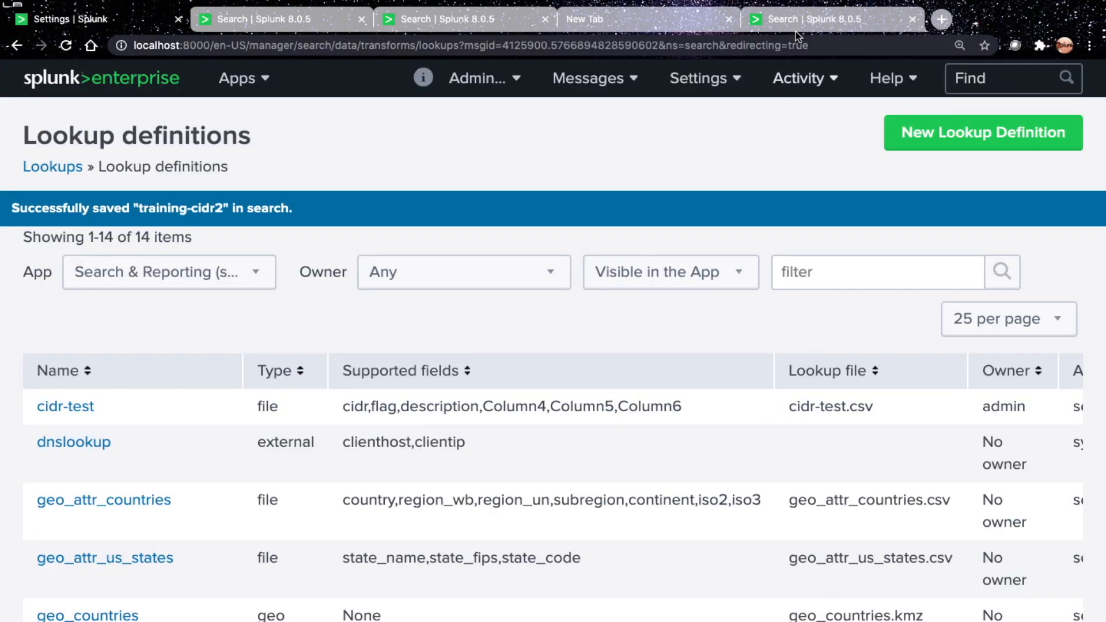
click(796, 17)
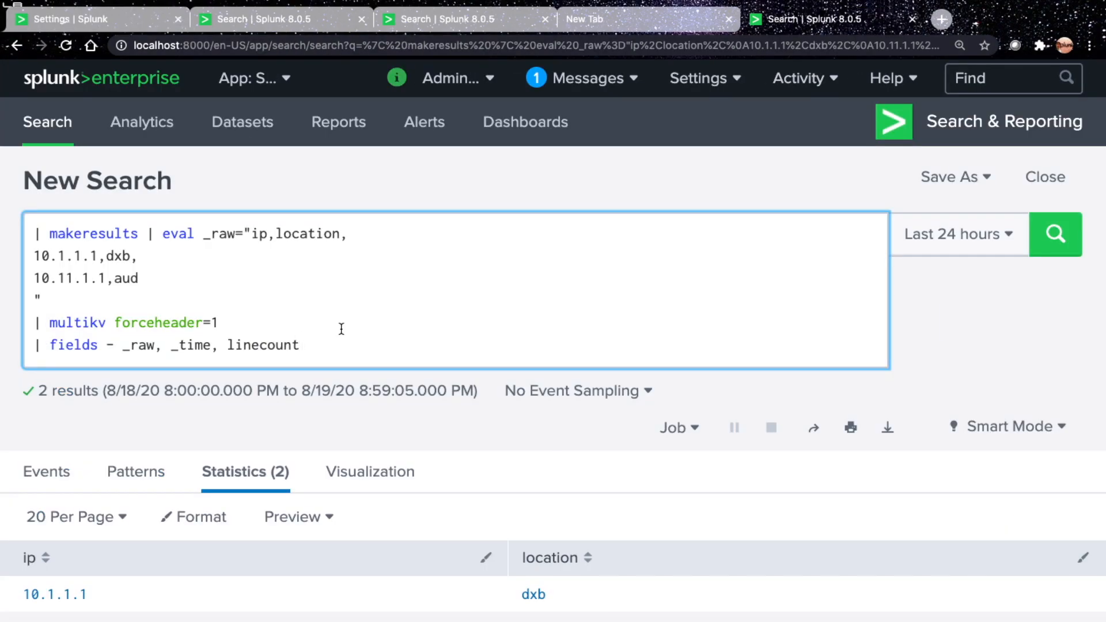
Step: Append '| lookup training-cidr2 cidr as ip OUTPUTNEW' and run it, matching 10.1.1.1 to switches
scroll(178, 427, down, 3)
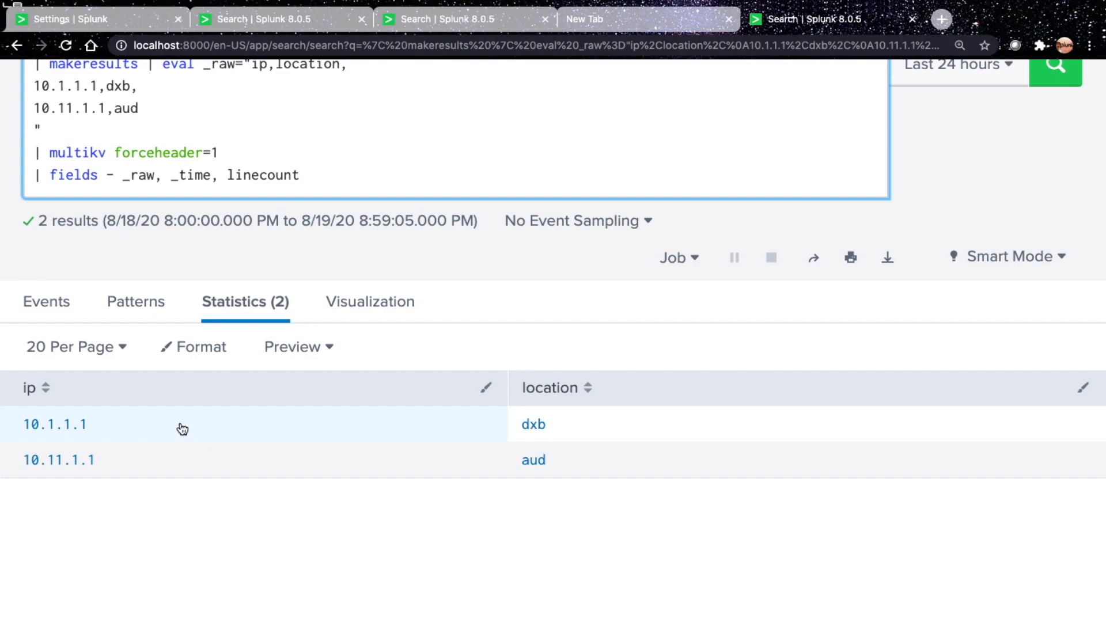
scroll(365, 247, up, 1)
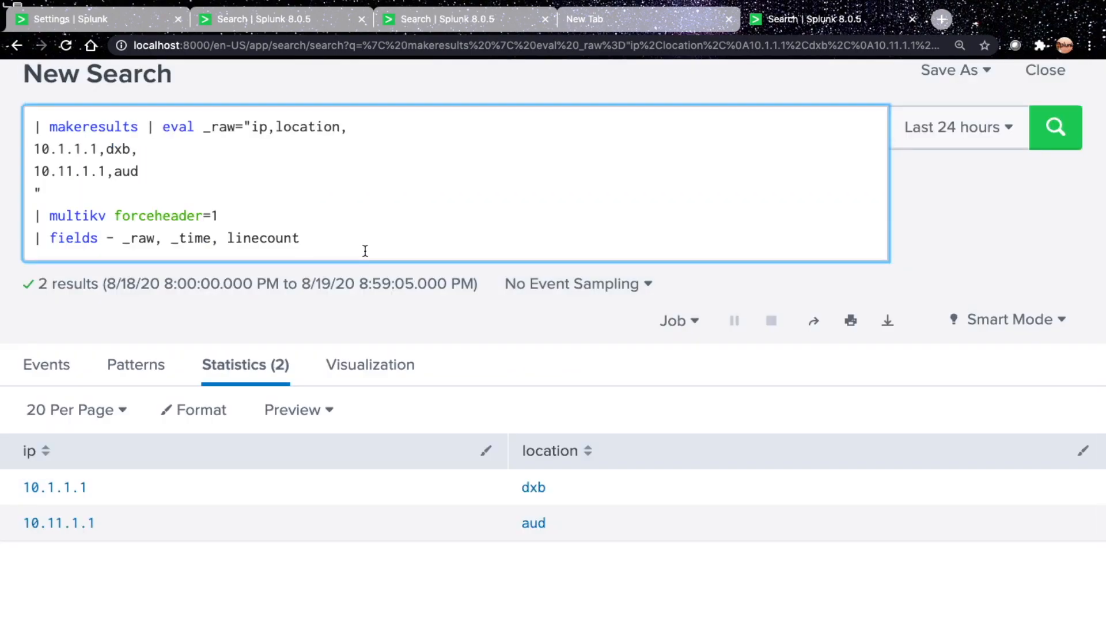
key(shift+Return)
text(| lookup )
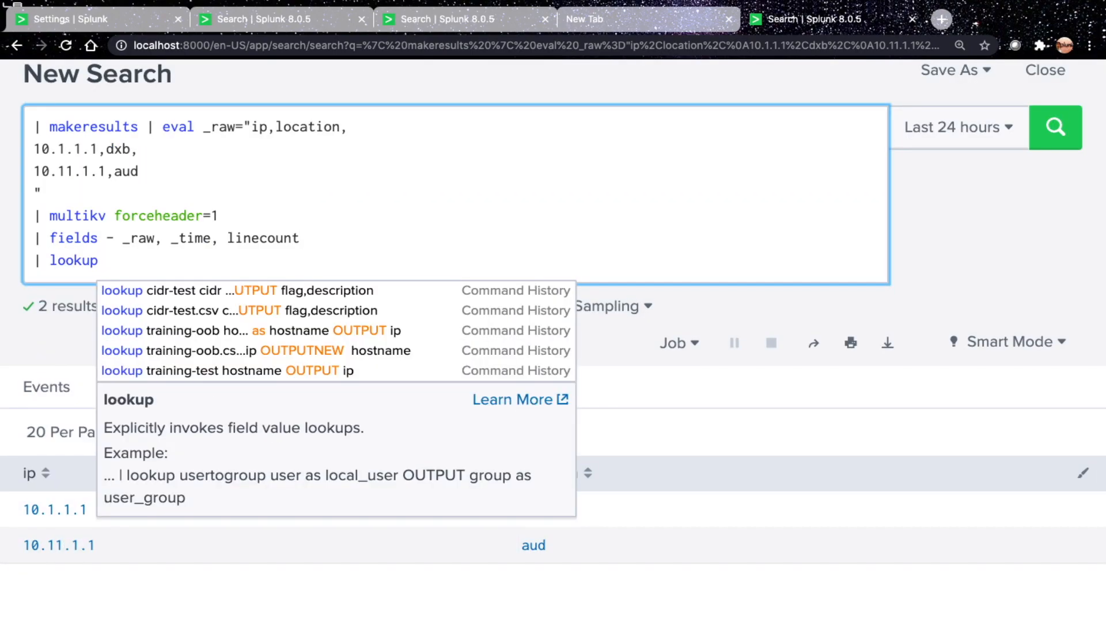
text(training-)
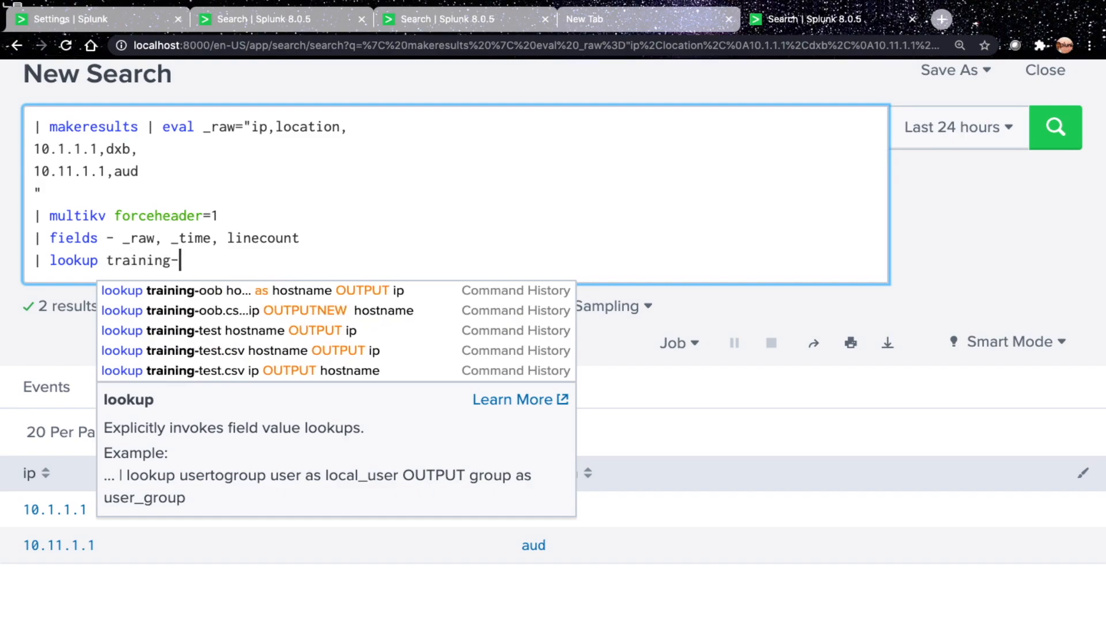
text(cidr2)
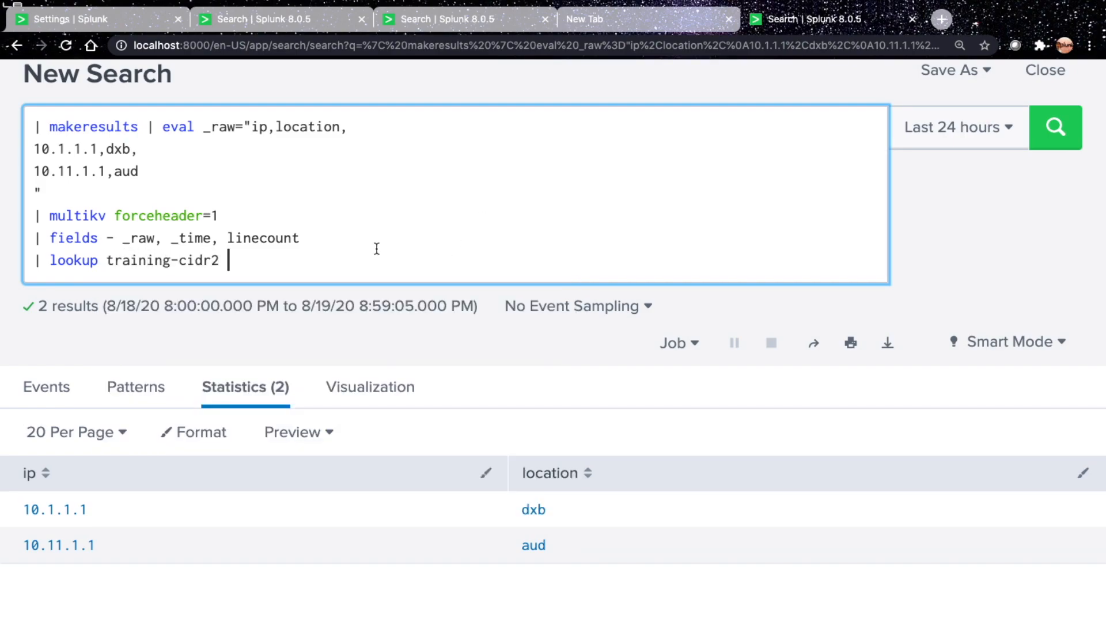
text( cidr as)
text(ip OUTP)
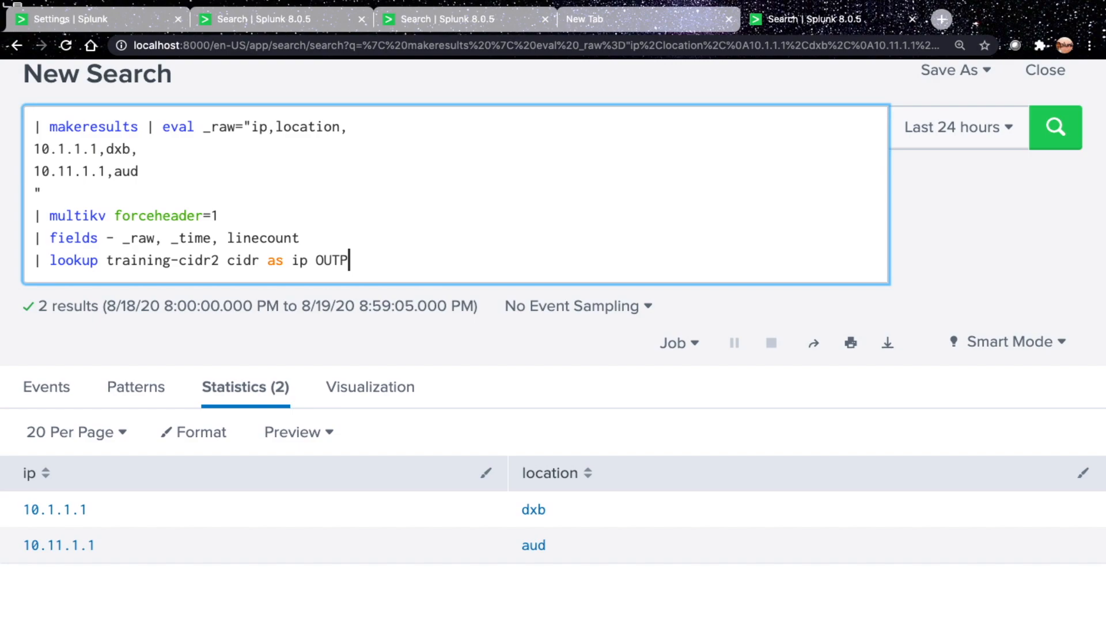
text(UTNEW)
key(Return)
scroll(300, 583, down, 3)
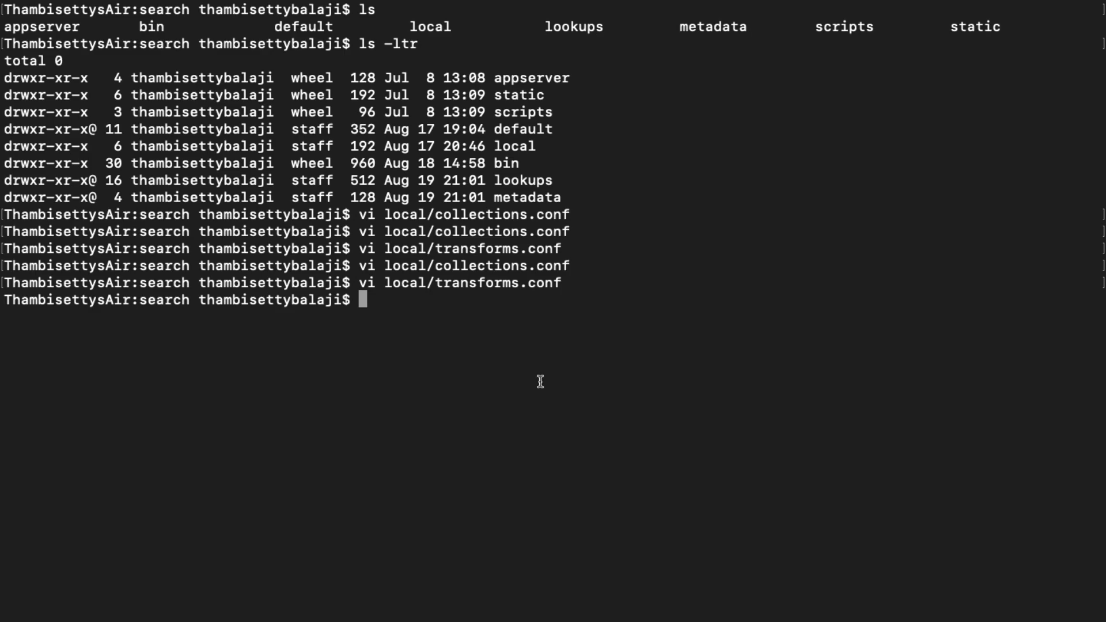
Step: Check the current directory with pwd and list the app folders with ls -ltr
text(pwd)
key(Return)
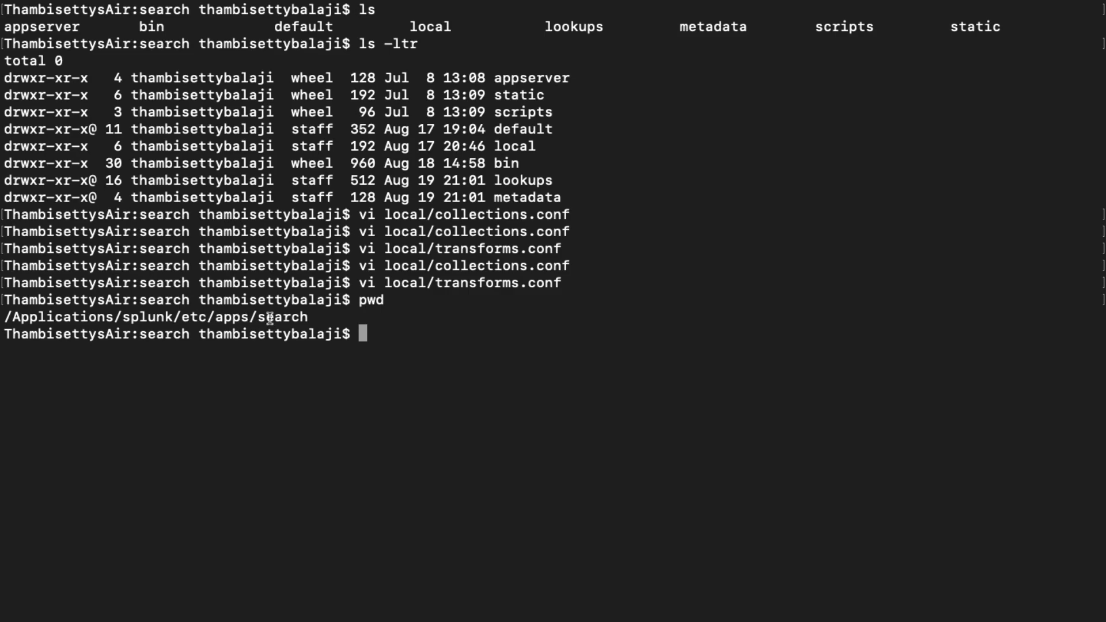
text(ls -ltr)
key(Return)
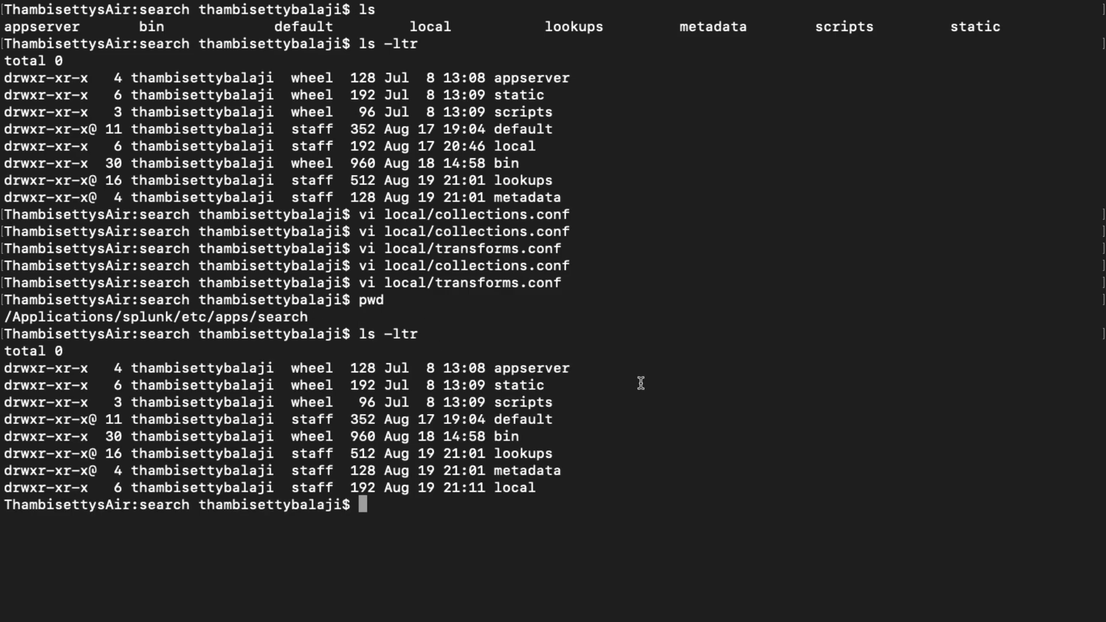
Step: Open local/collections.conf in vi below the existing training_kv stanza
text(vi local/)
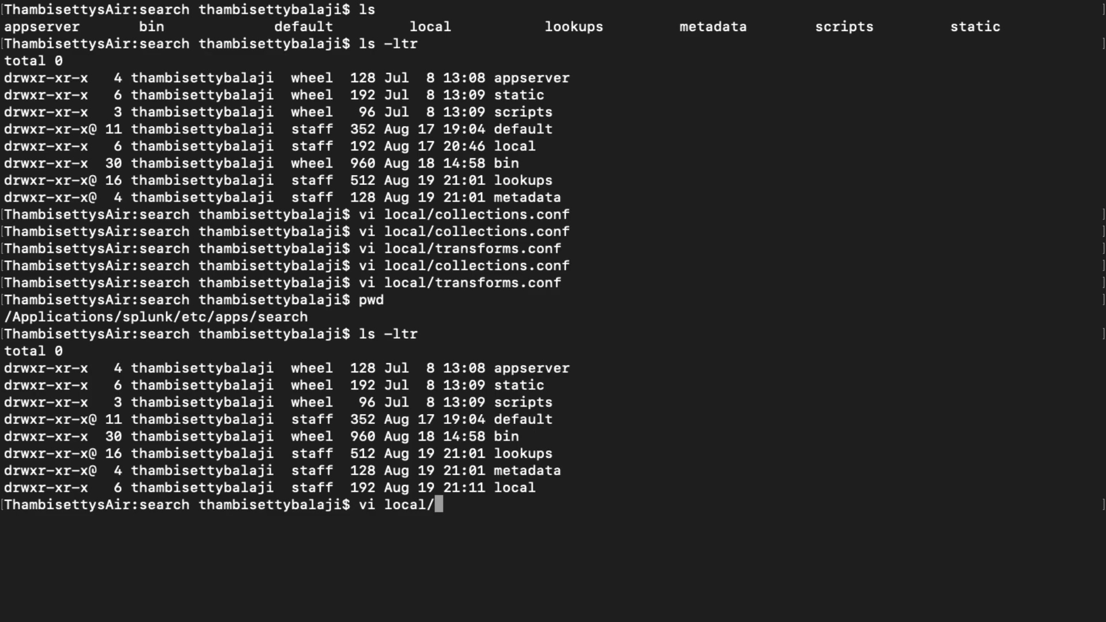
text(col)
key(Tab)
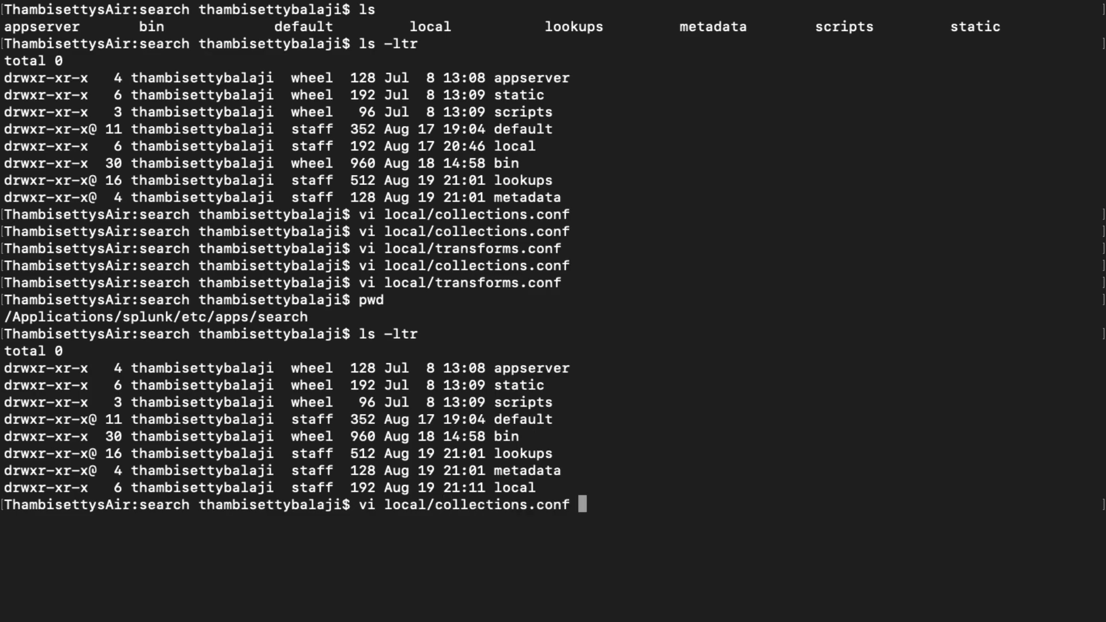
key(Return)
key(j)
key(j)
key(j)
key(j)
key(j)
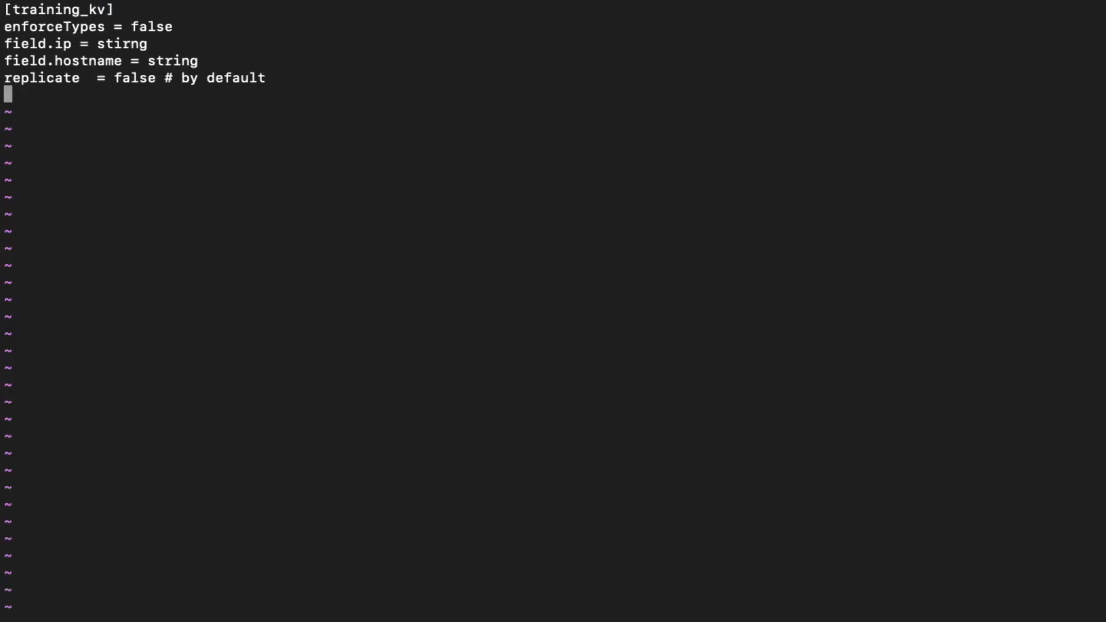
Step: Add [training_student] with enforceTypes false, name string, id number, replicate false, and save
text(o[tra)
text(ining_student])
key(Return)
text(enforceTypes = false)
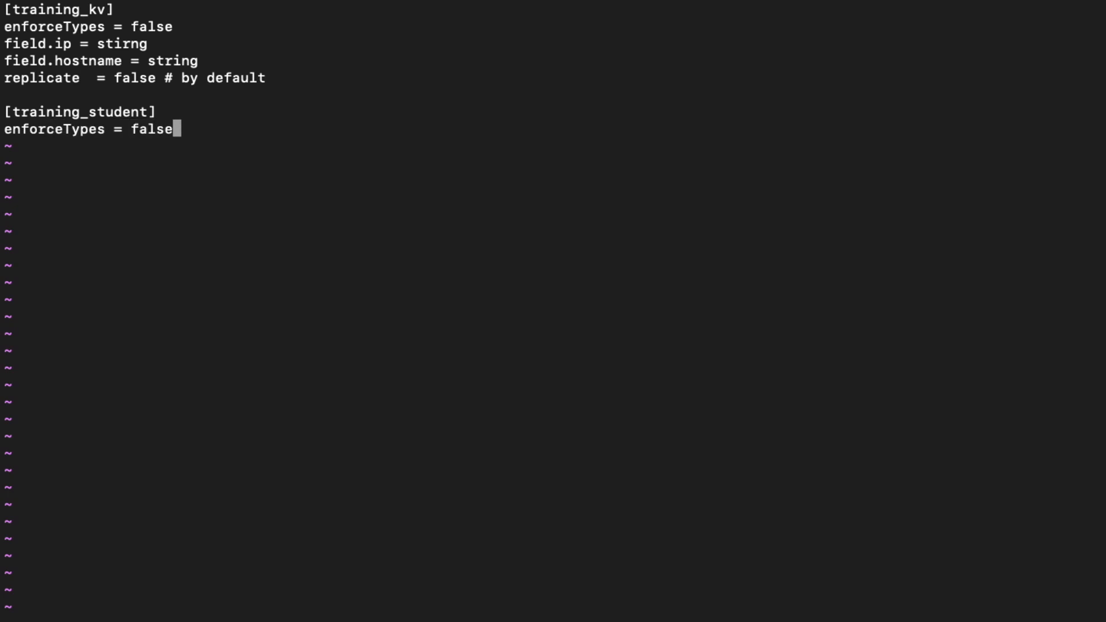
key(Return)
text(field.name =string)
key(Return)
text(field.)
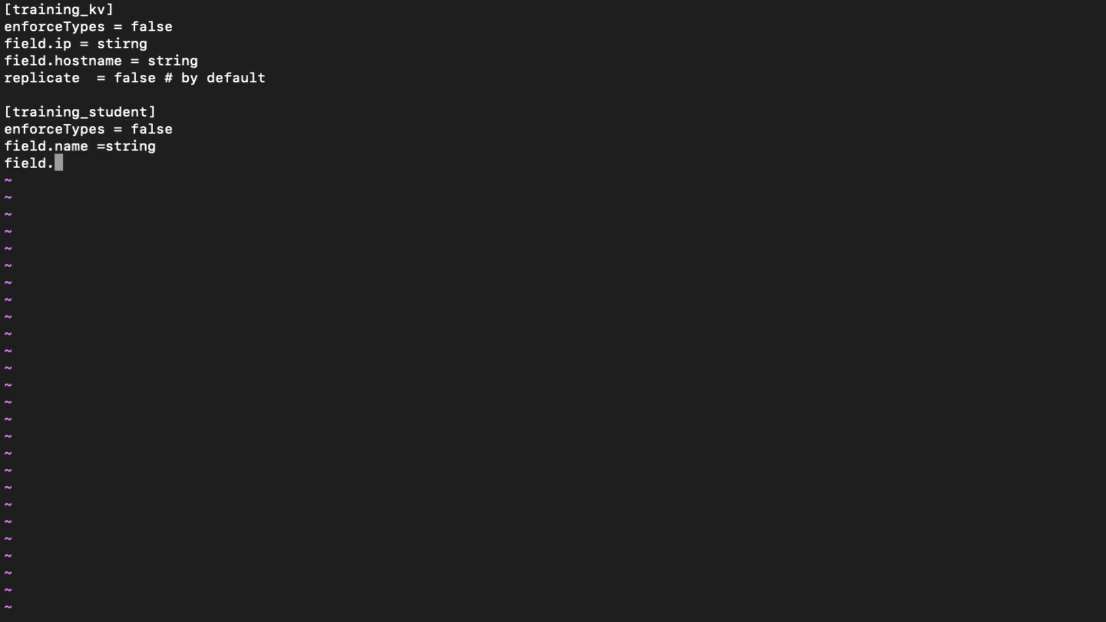
text(id = number)
key(Return)
text(rep)
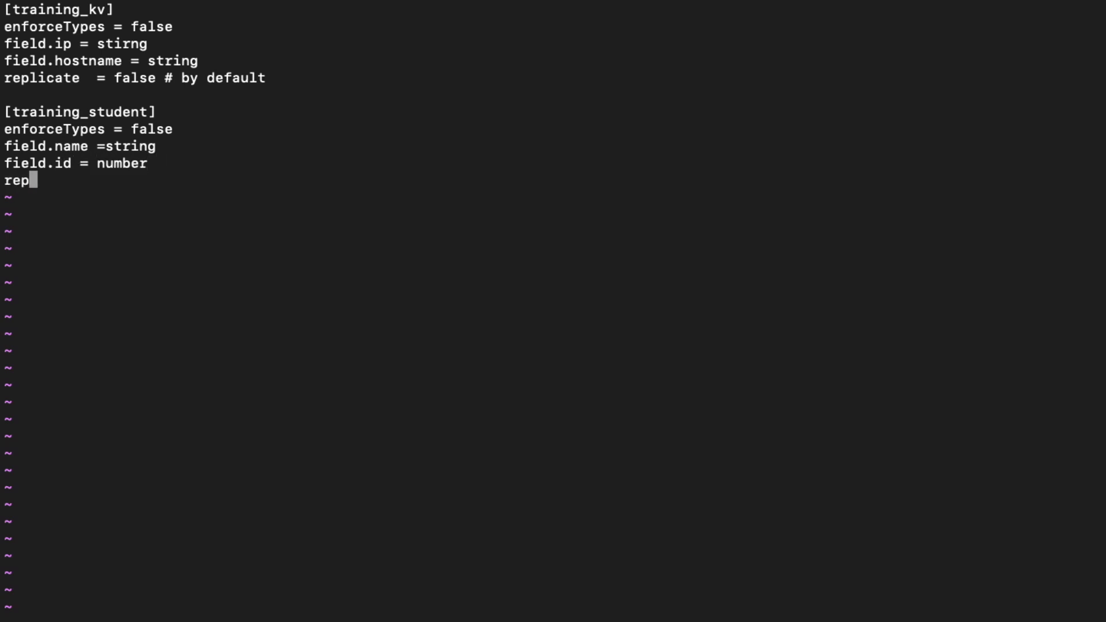
text(licate = false)
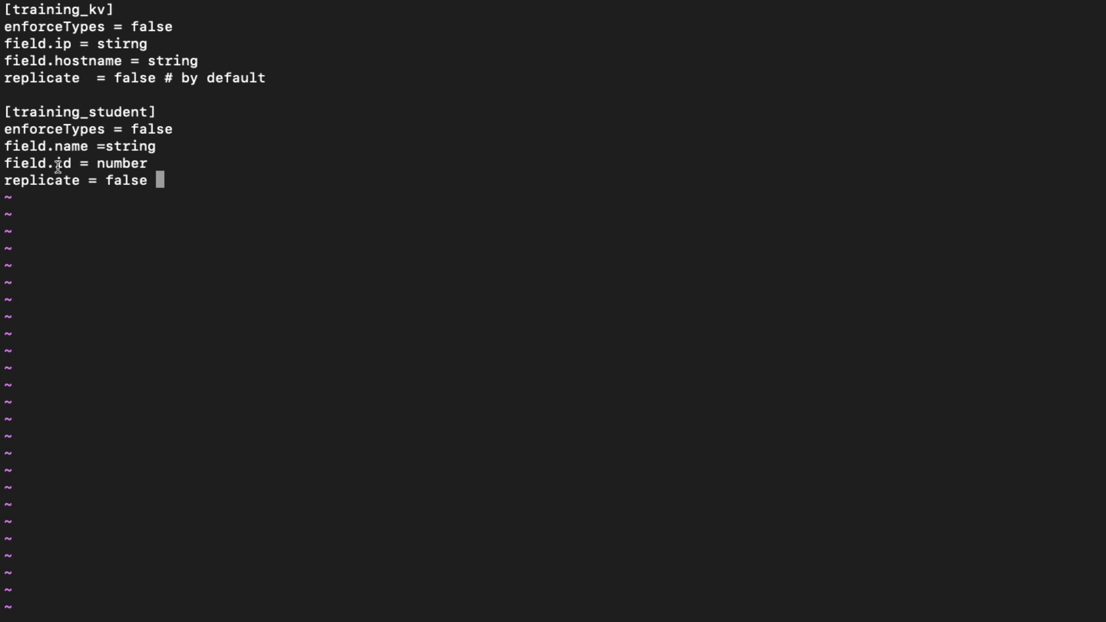
key(Escape)
text(:wq)
key(Return)
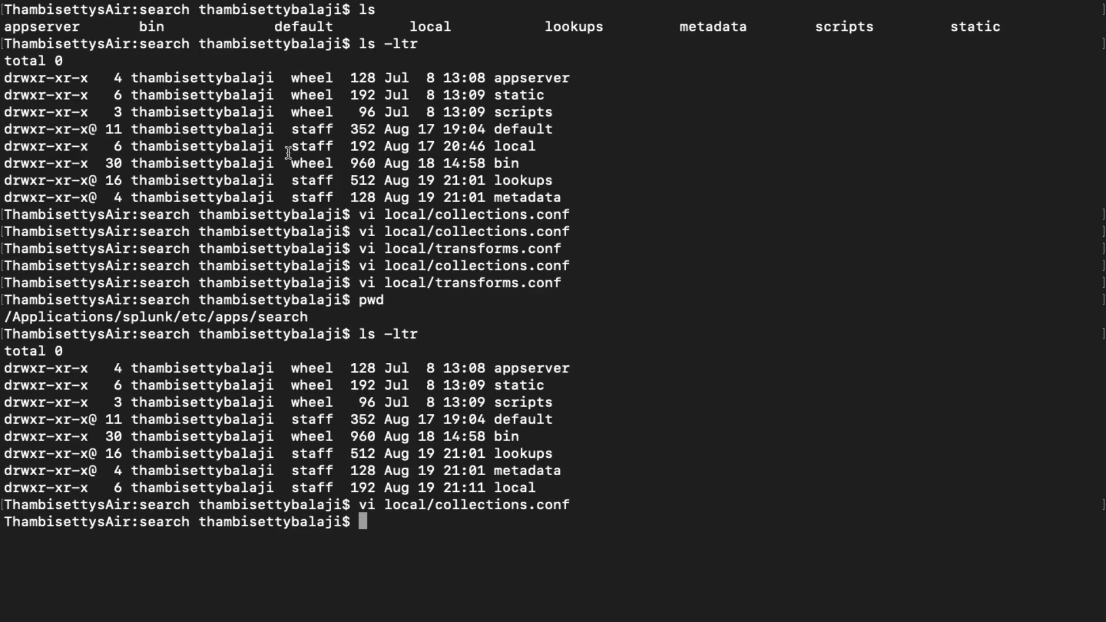
Step: Open local/transforms.conf and add [training_student_lookup] with collection = training_student
text(vi local/tr)
key(Tab)
key(Return)
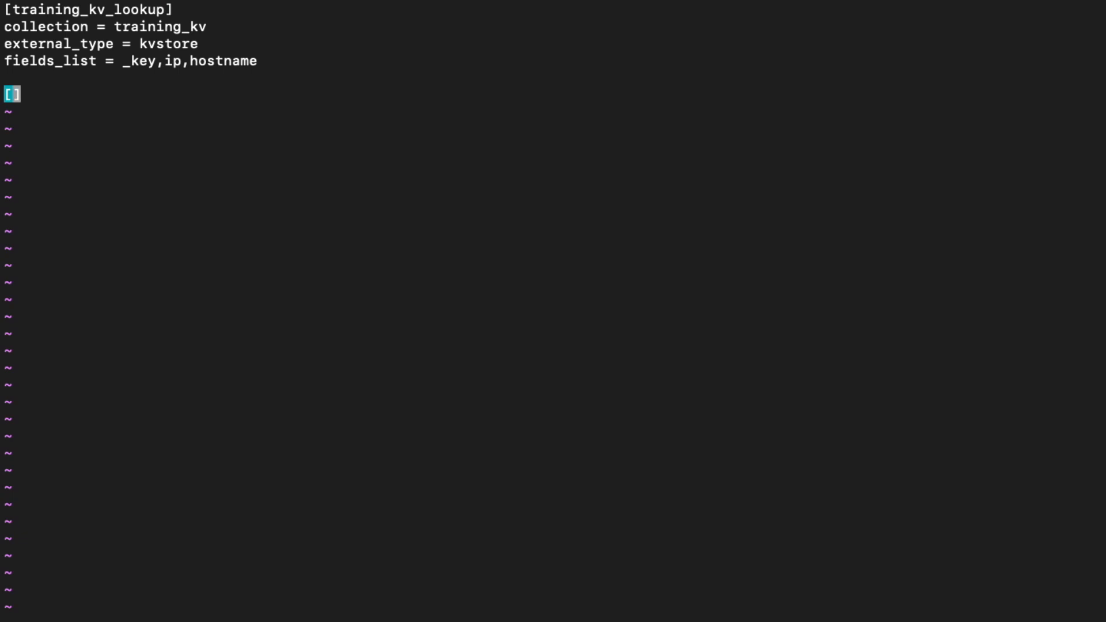
text(training_student_lookup])
key(Return)
text(collection = training)
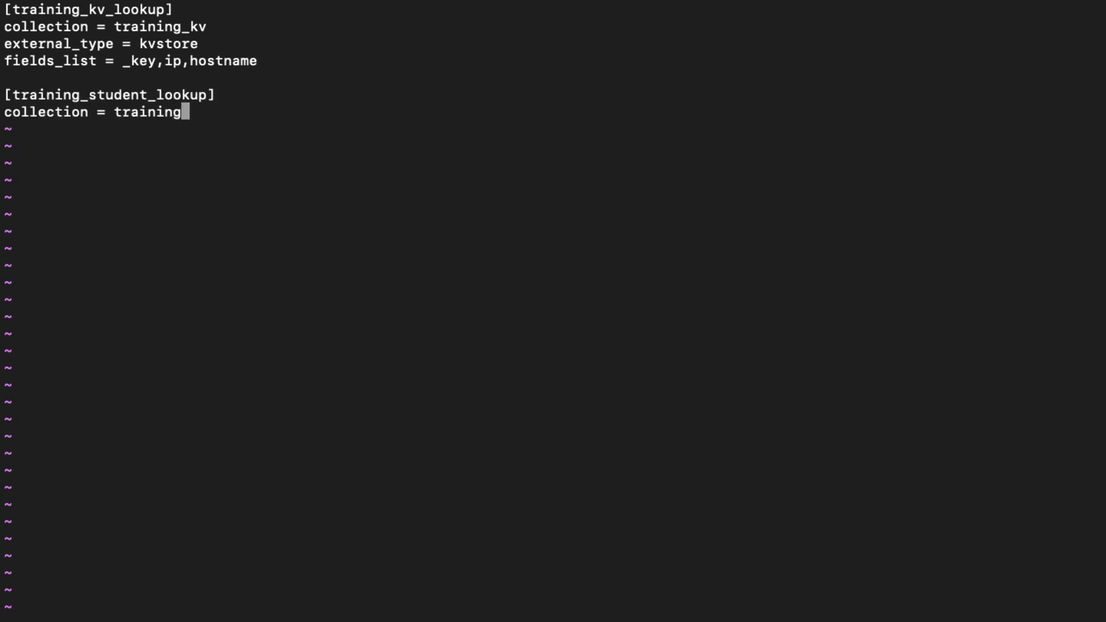
text(_student)
Step: Add external_type = kvstore and a fields list of _key, name, id
key(Return)
text(exttern)
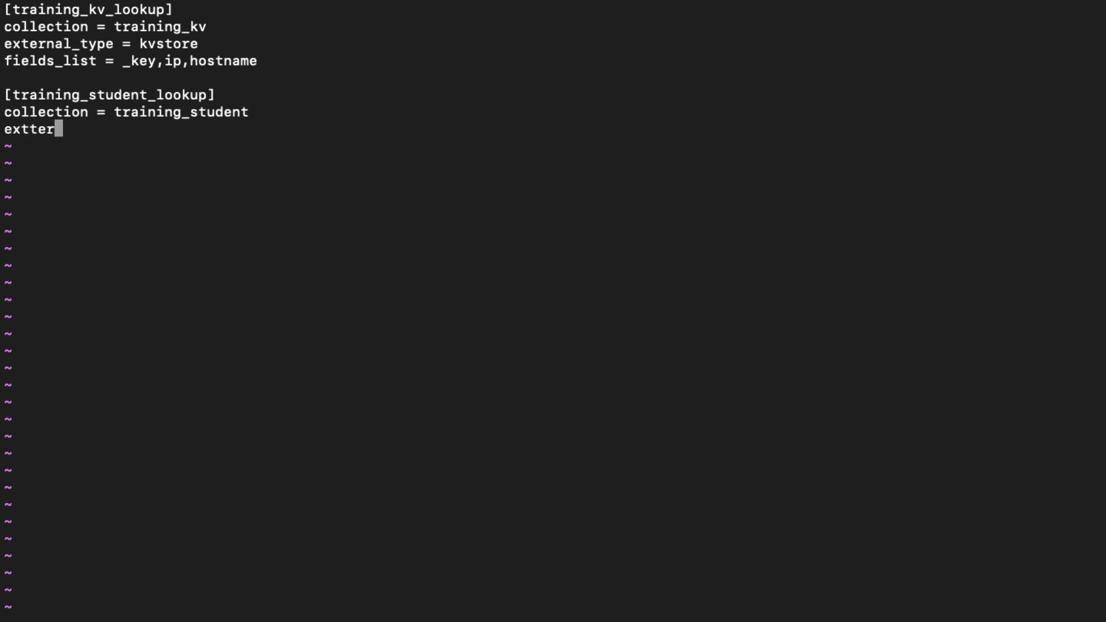
key(BackSpace)
key(BackSpace)
key(BackSpace)
text(ernam)
key(BackSpace)
text(l_type = kvstore)
key(Return)
text(fields )
text(list = _key)
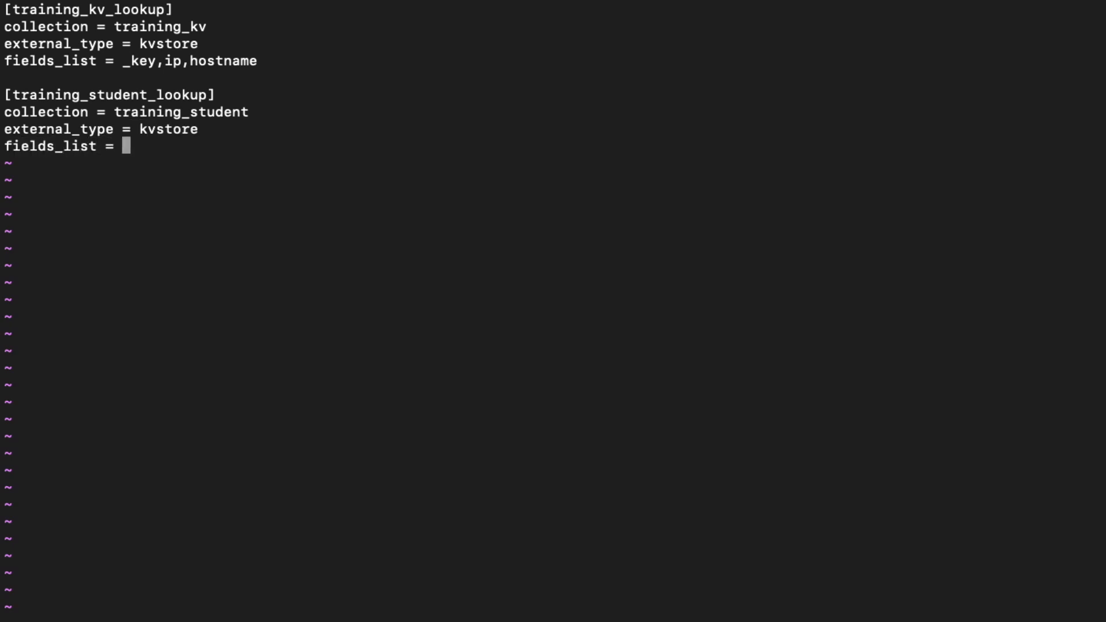
text(, name , id)
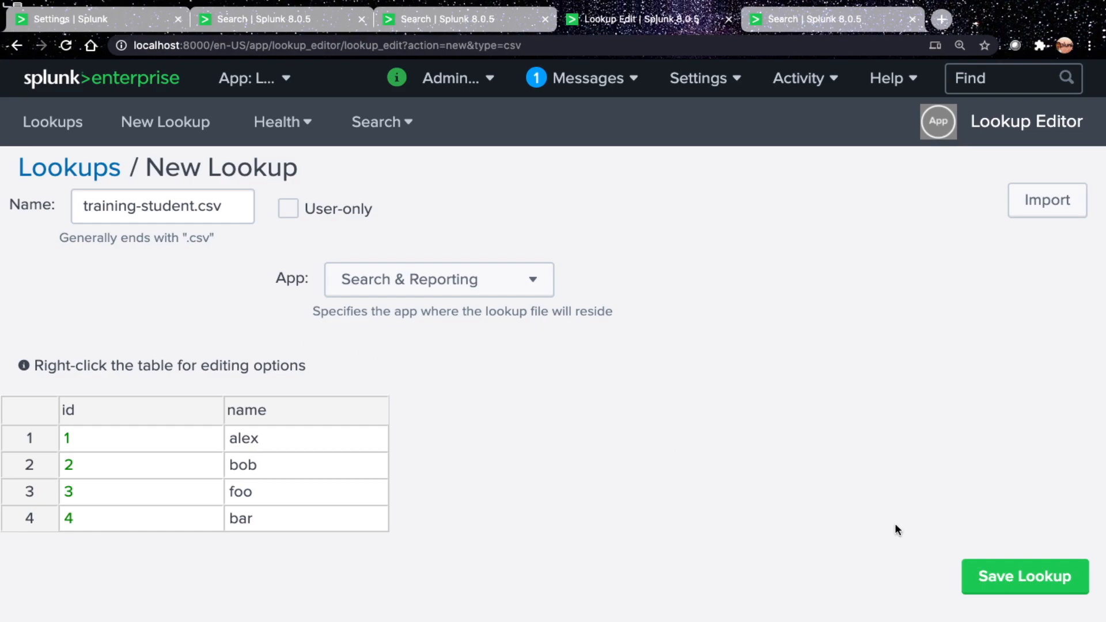
Step: Save training-student.csv and run '| inputlookup training-student.csv' to list its rows
click(988, 576)
click(795, 26)
click(521, 272)
key(ctrl+a)
text(| )
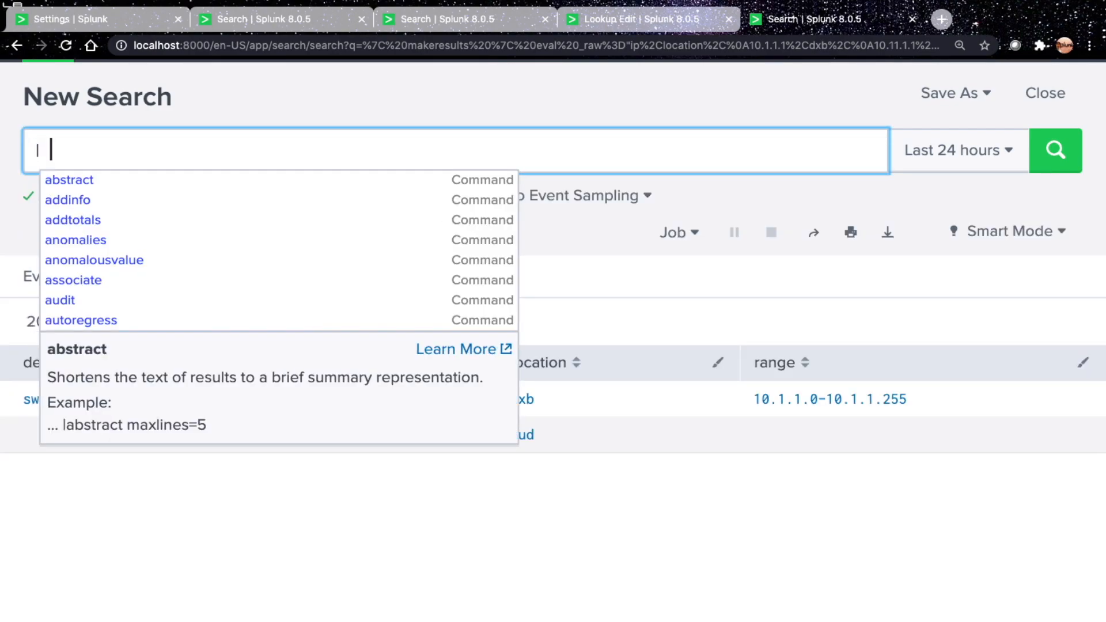
text(inputlookup training-student.csv)
key(Return)
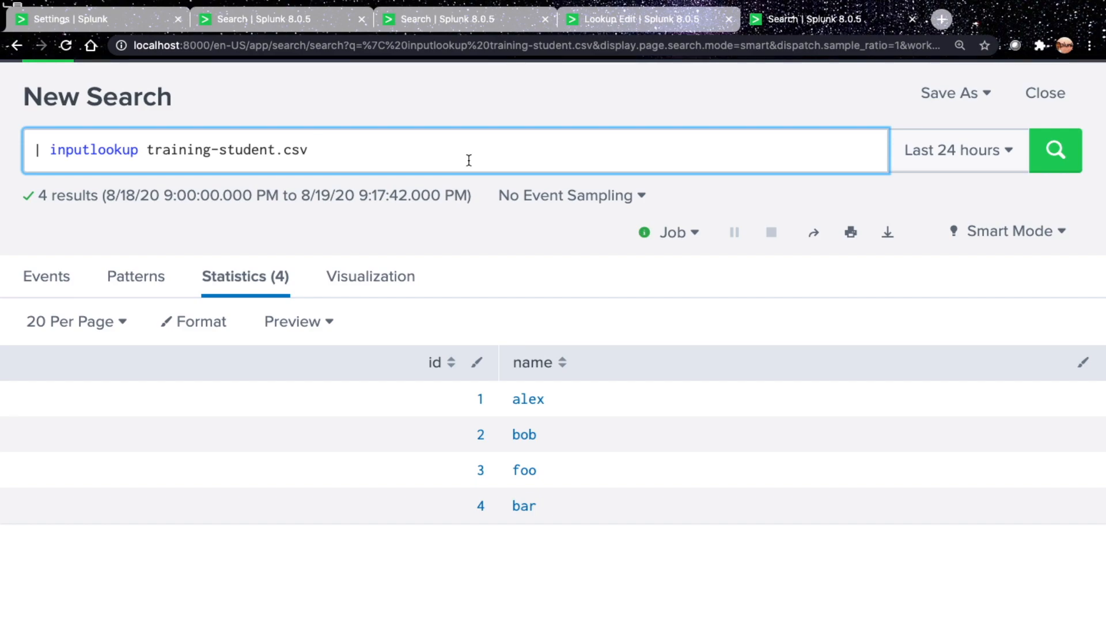
Step: Append '| outputlookup training_student' and run it, which fails as an invalid lookup table
text(| outpulookup)
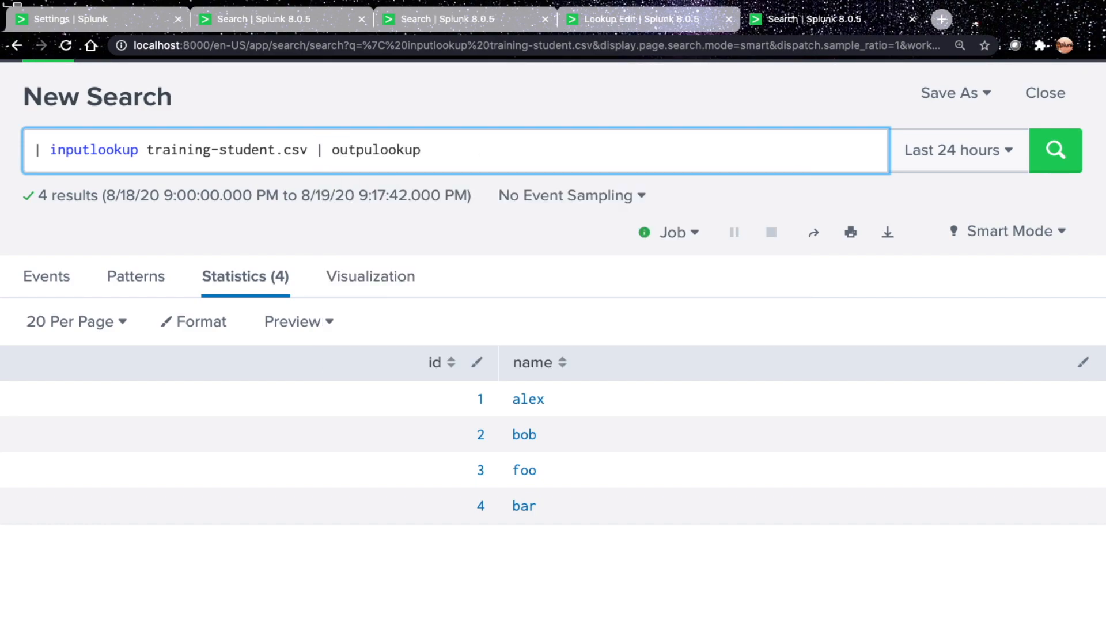
key(BackSpace)
key(BackSpace)
key(BackSpace)
key(BackSpace)
key(BackSpace)
key(BackSpace)
text(tlo)
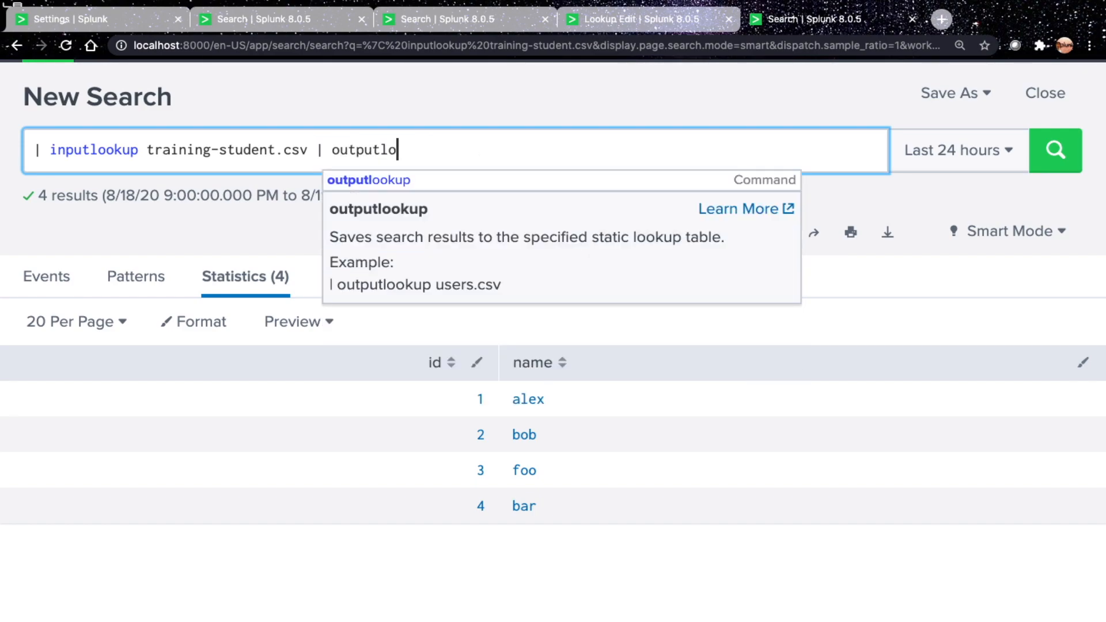
text(okup )
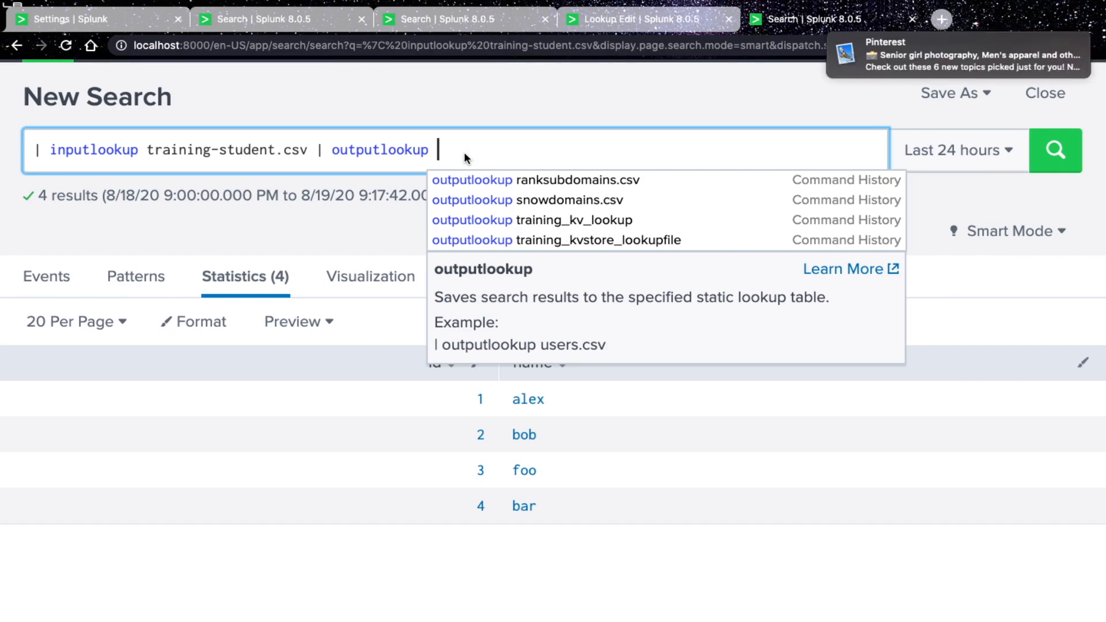
text(training_s)
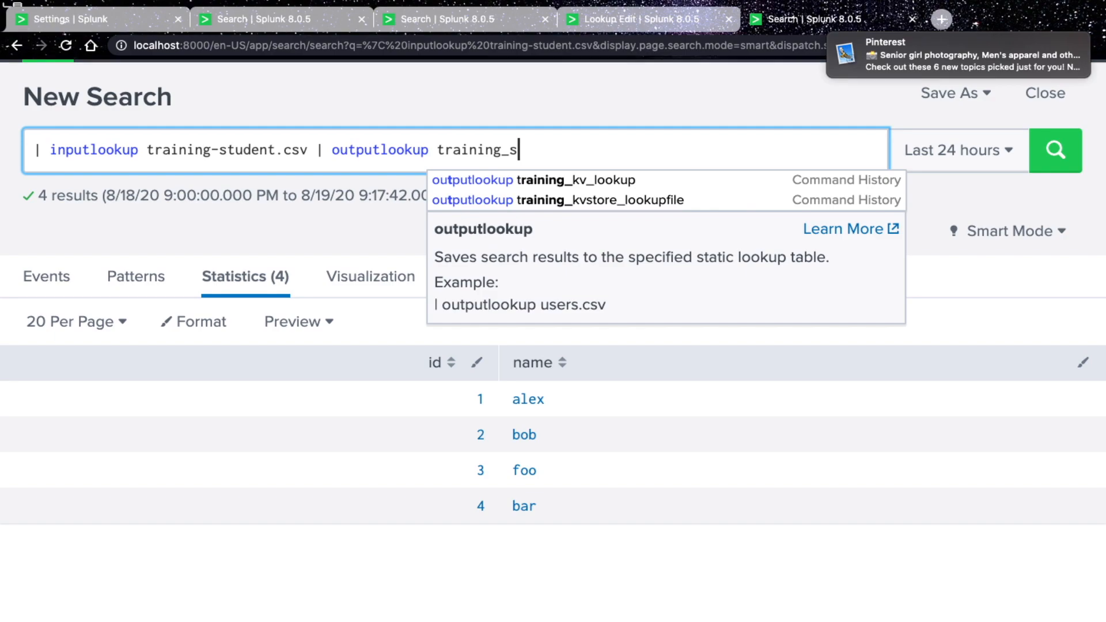
text(tudent)
key(Return)
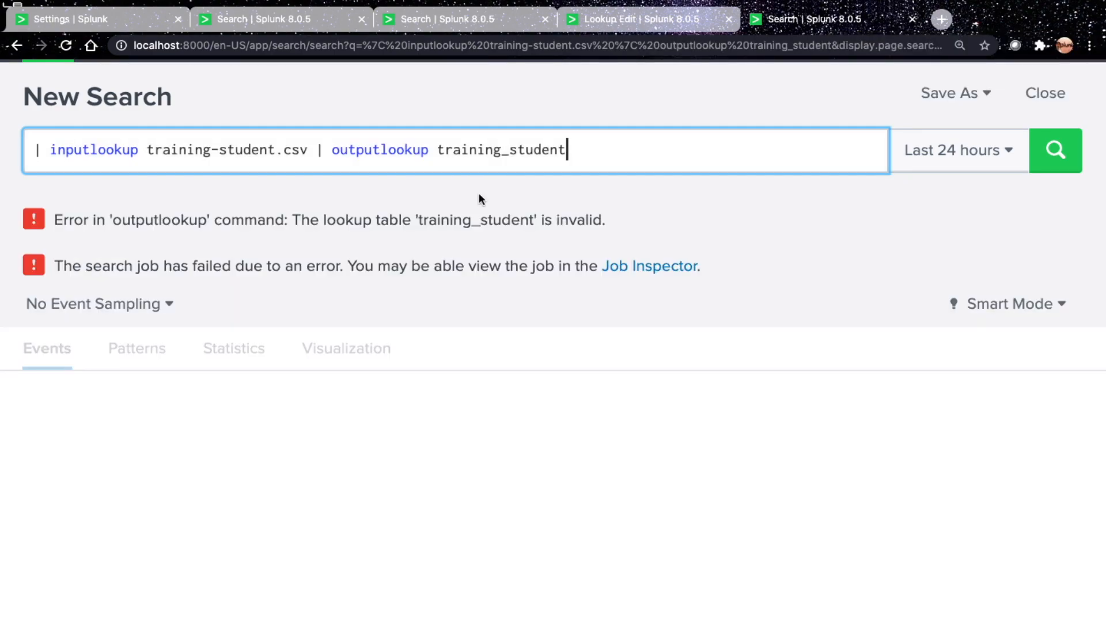
Step: Check transforms.conf, then output to training_student_lookup instead and review the job messages
key(super+Tab)
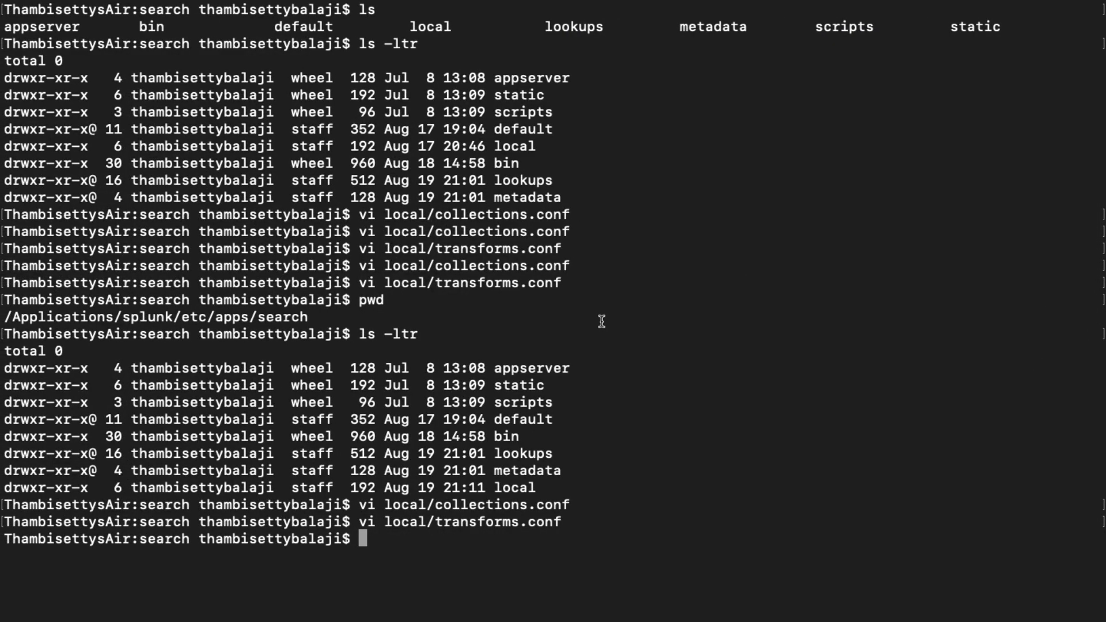
key(Up)
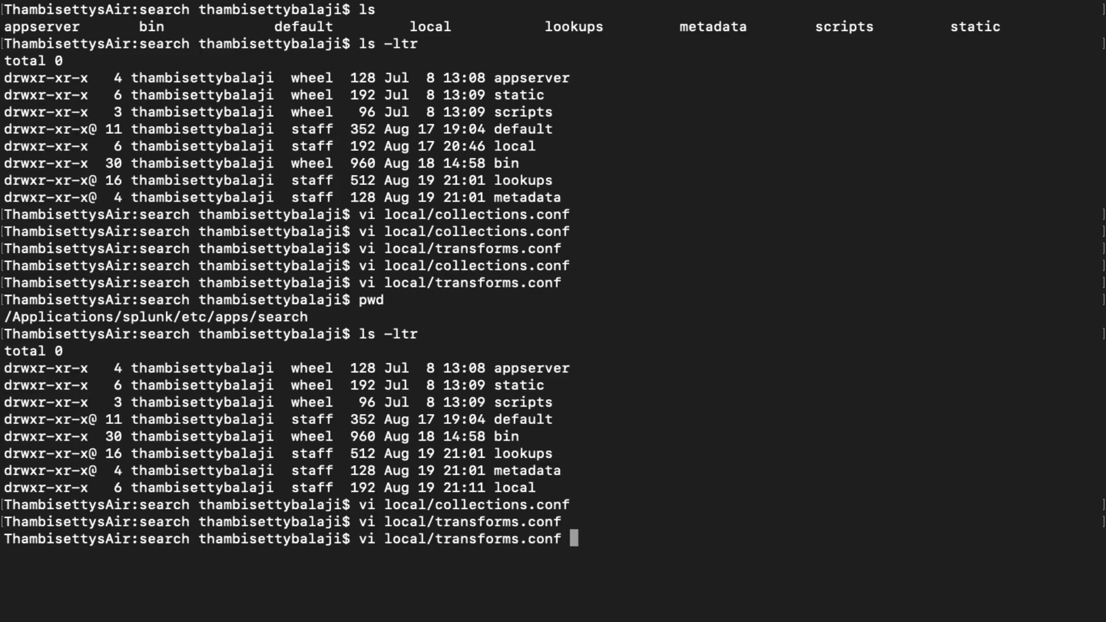
key(Return)
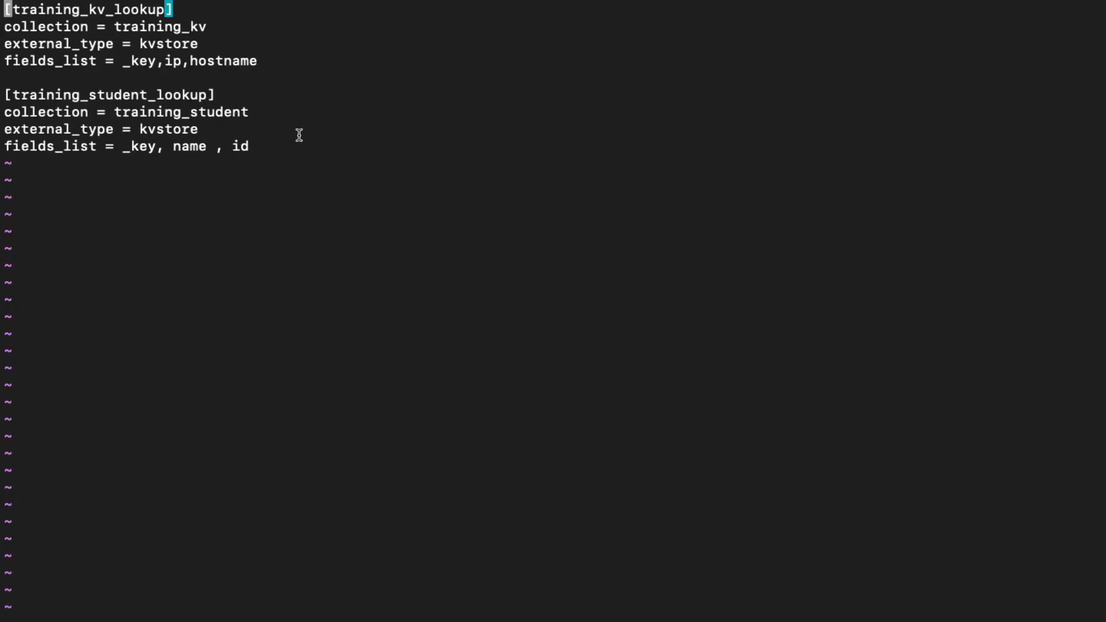
key(super+Tab)
click(612, 148)
text(_student_)
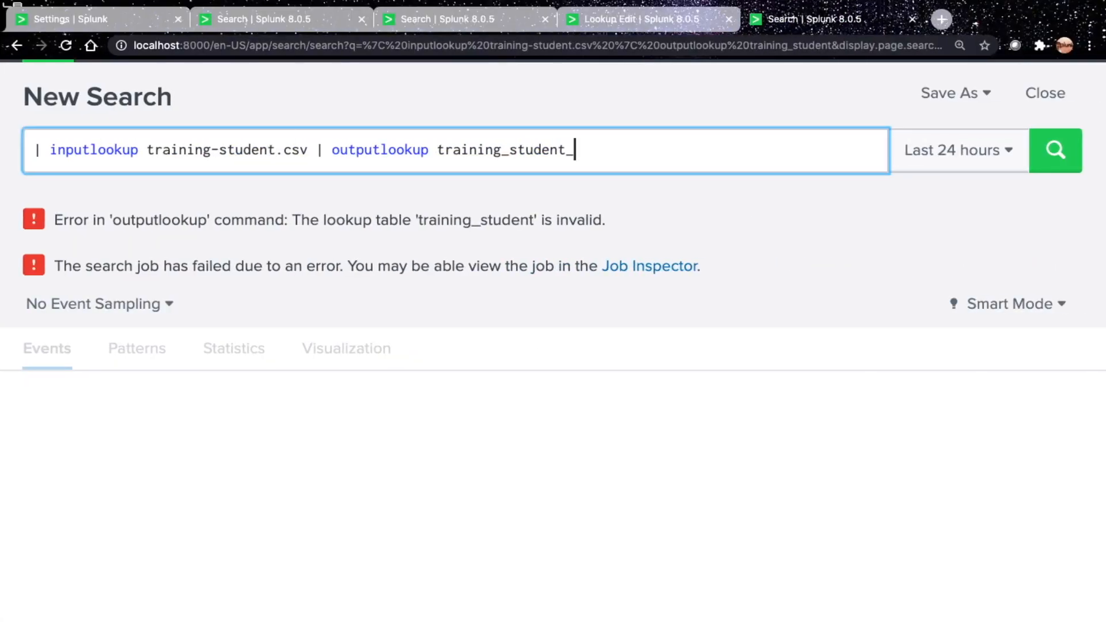
text(lookup)
key(Return)
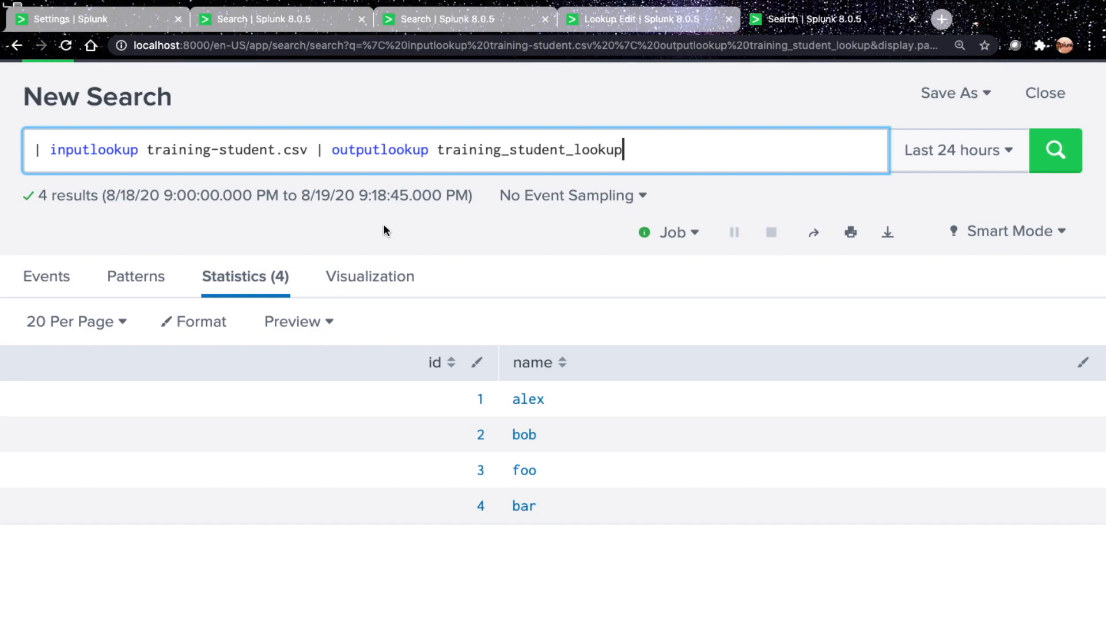
click(663, 237)
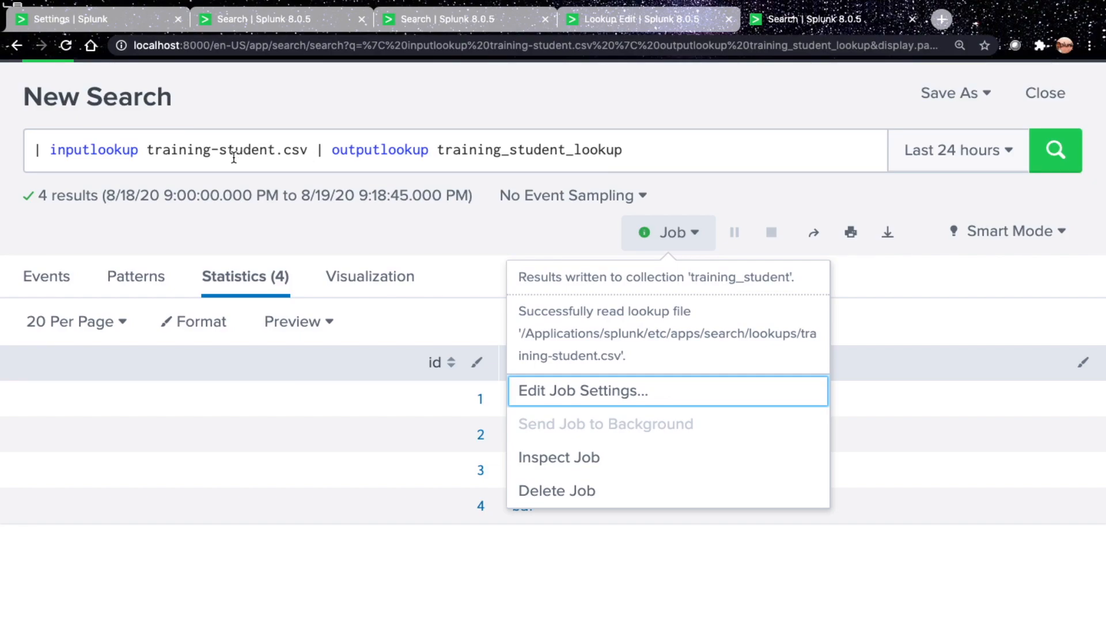
Step: Edit the query to index=_internal clientip=127.0.0.1 sourcetype=splunkd and rerun
drag(148, 150, 429, 149)
key(BackSpace)
key(Return)
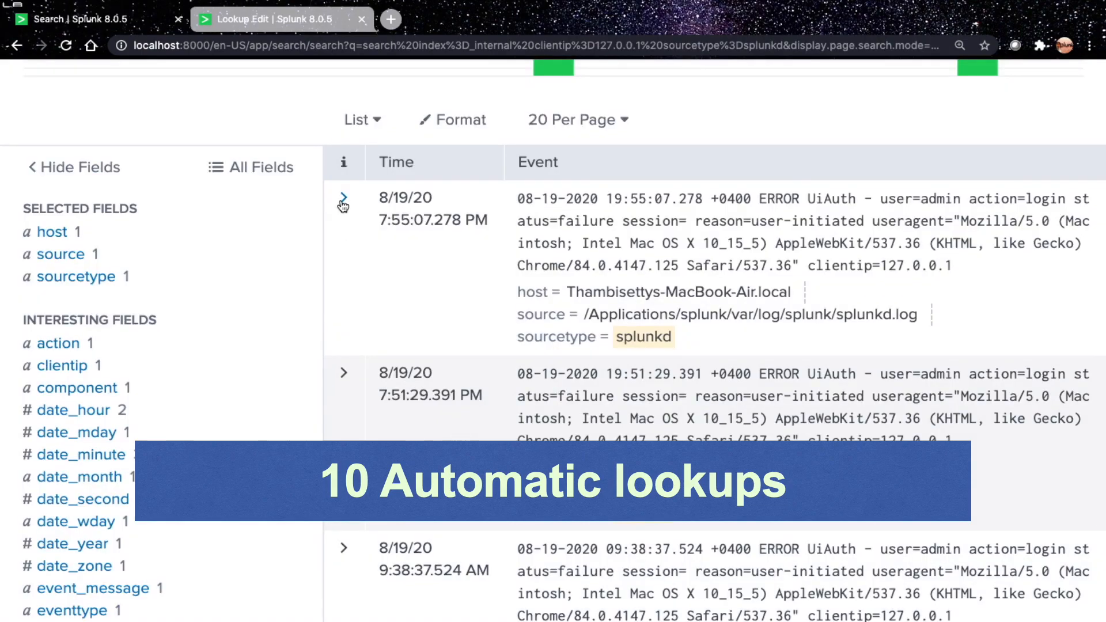
Step: Expand the first splunkd event and search the page for hostname
click(343, 199)
scroll(447, 302, down, 2)
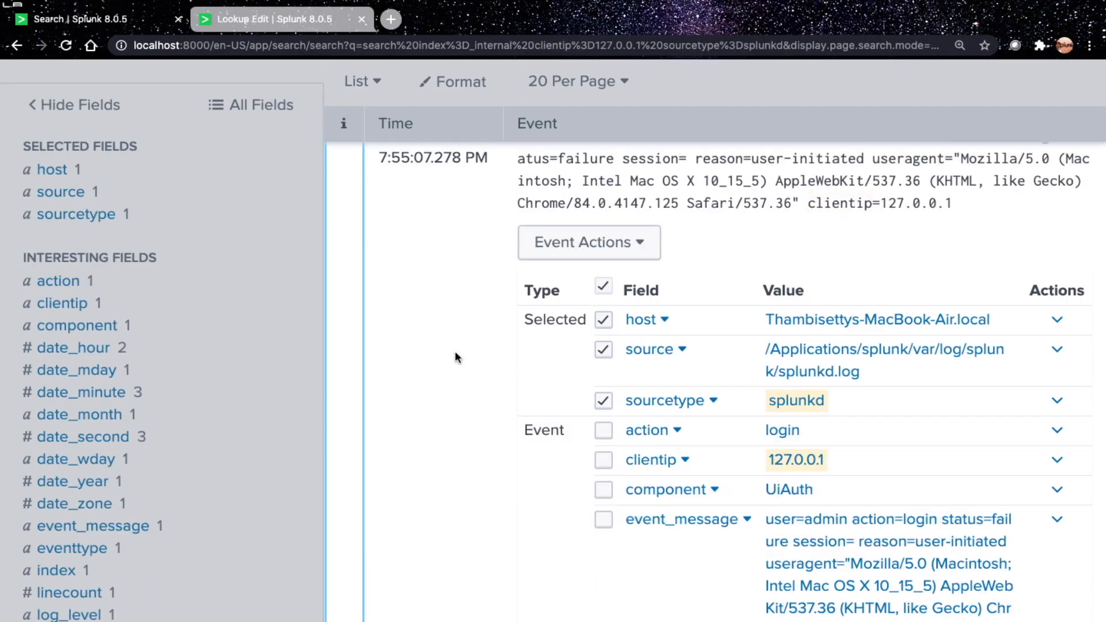
scroll(463, 368, up, 1)
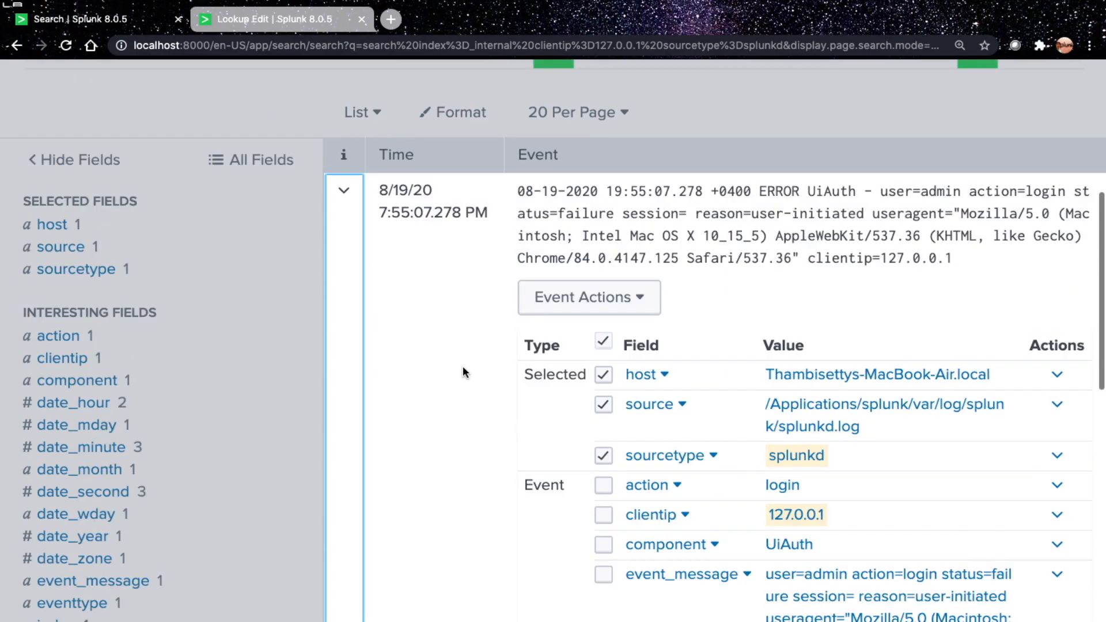
scroll(462, 373, down, 1)
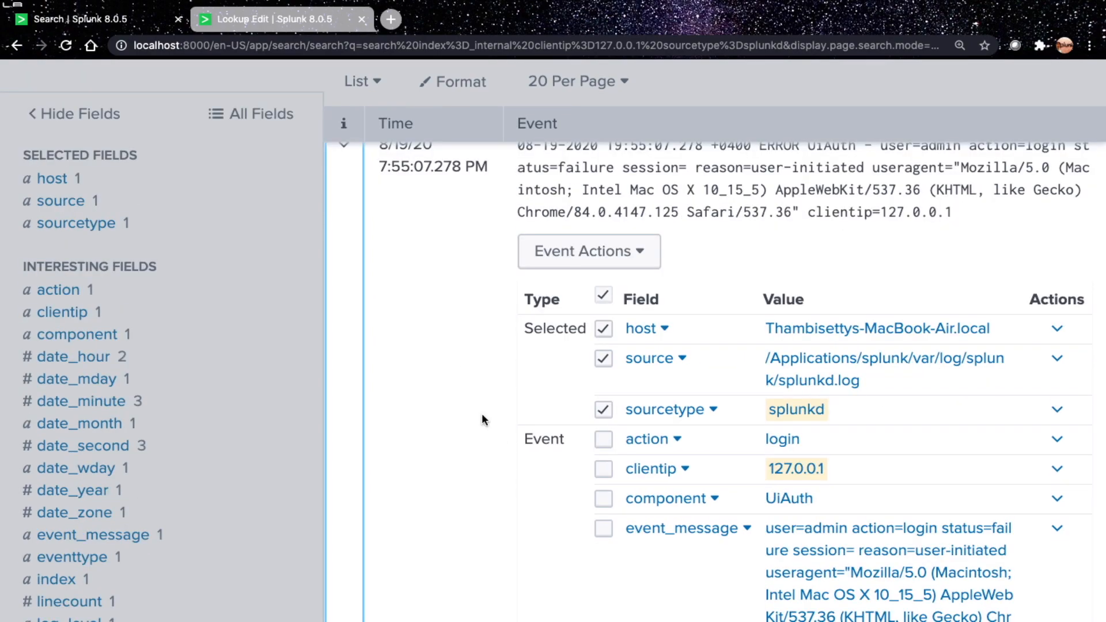
scroll(482, 415, down, 1)
scroll(482, 415, down, 1)
key(super+f)
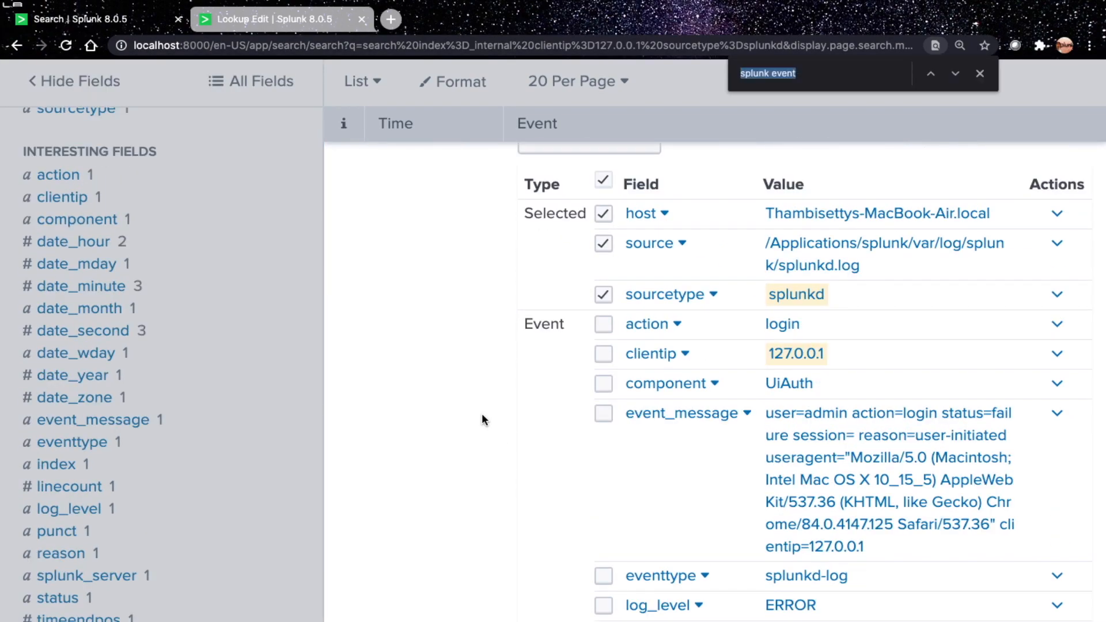
text(hostname)
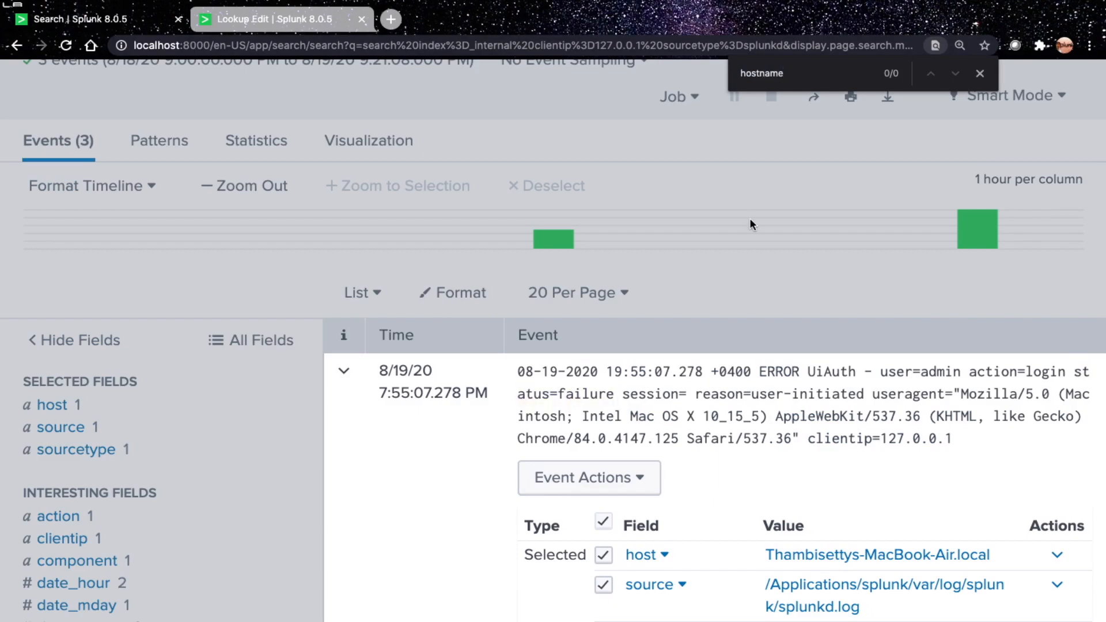
scroll(486, 431, down, 1)
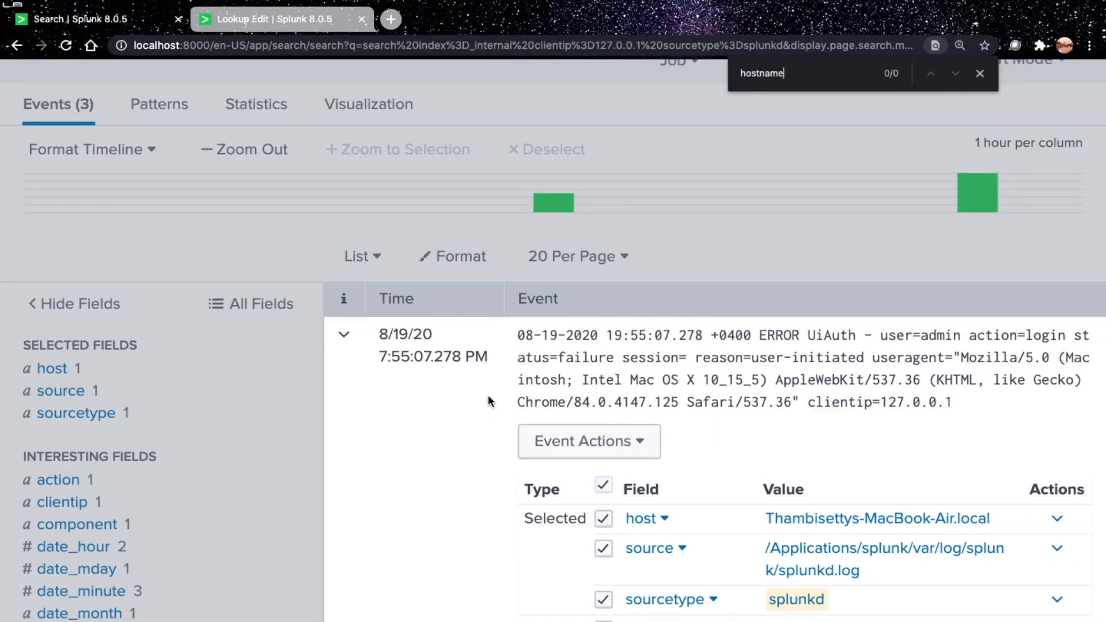
Step: Check the sourcetype field summary and the first event's details, then return to the lookup draft
click(143, 416)
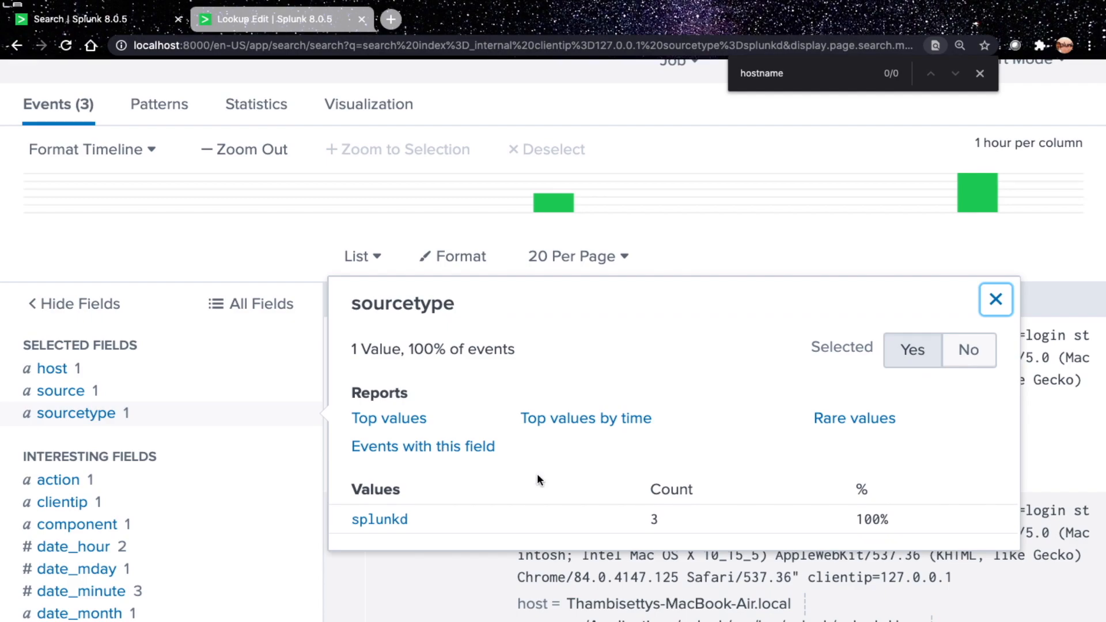
key(Escape)
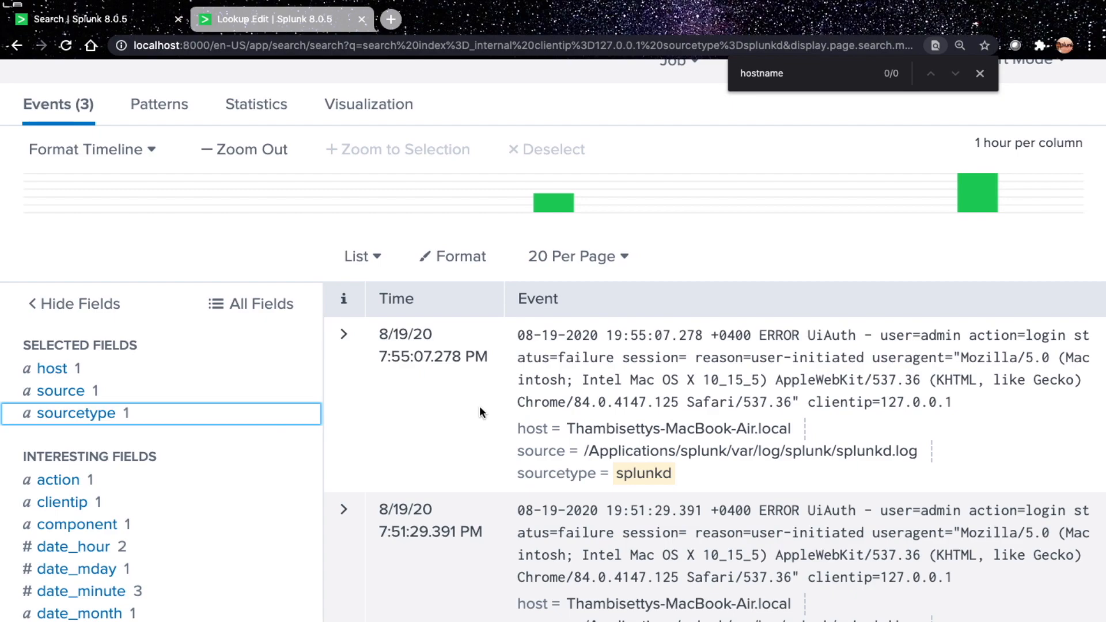
click(344, 334)
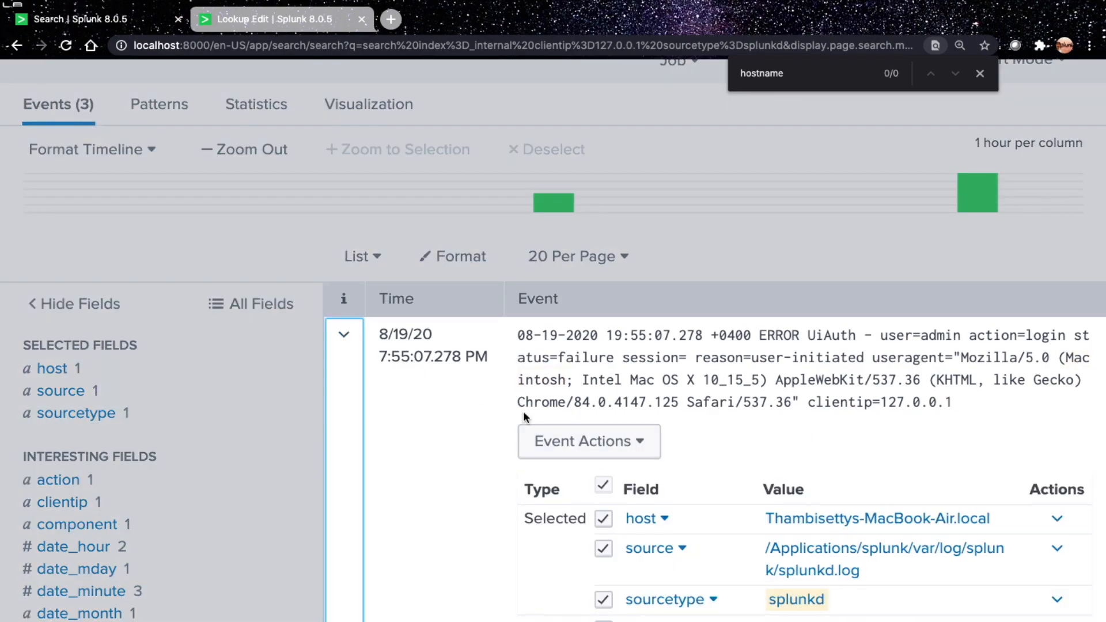
scroll(523, 410, down, 1)
scroll(523, 448, up, 5)
key(ctrl+Tab)
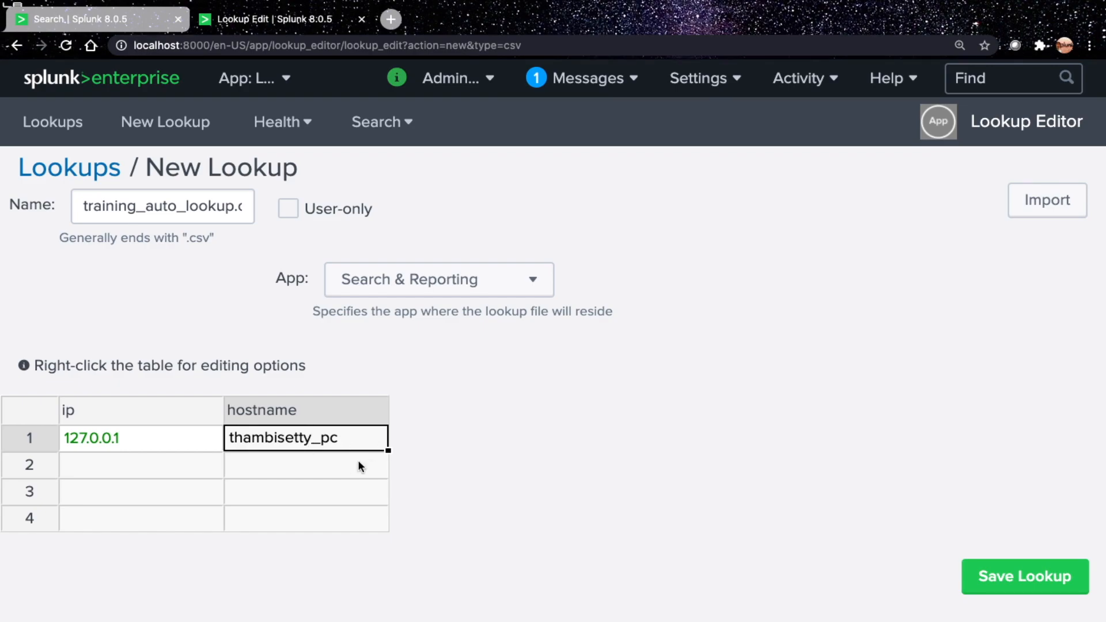
Step: Save the table as training_auto_lookup.csv with ip 127.0.0.1 mapped to the hostname
key(ctrl+shift+Tab)
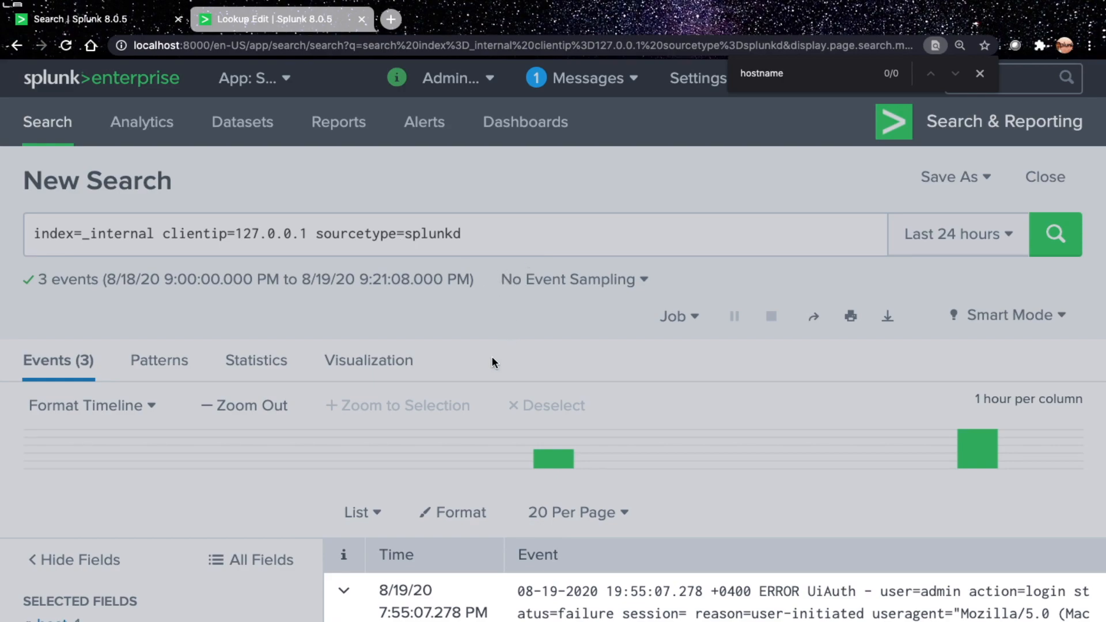
scroll(492, 360, down, 4)
key(ctrl+Tab)
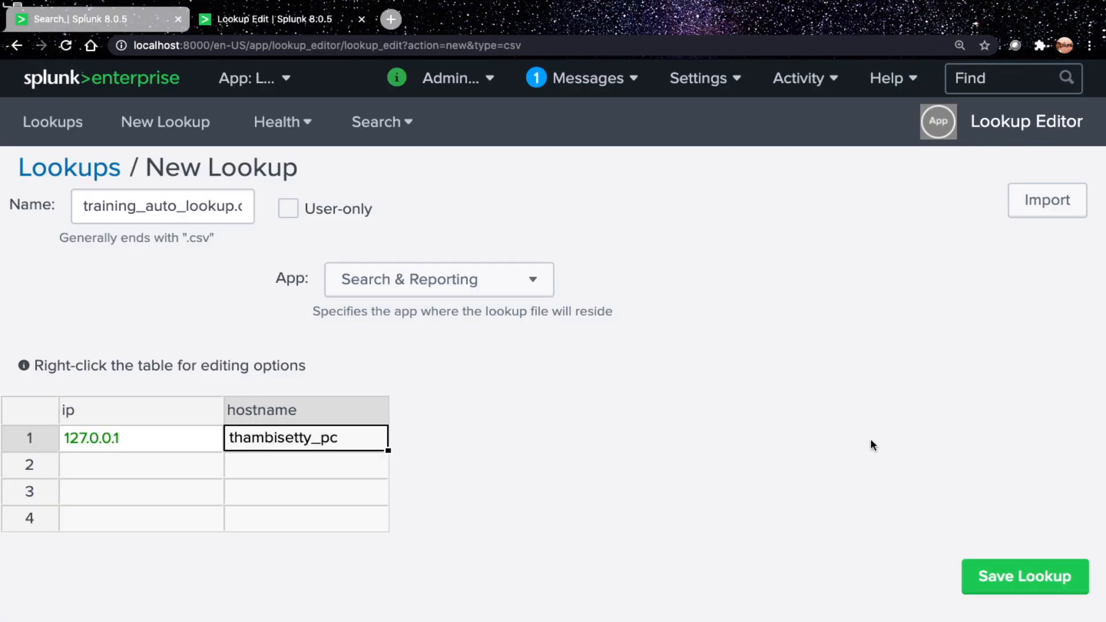
click(1023, 576)
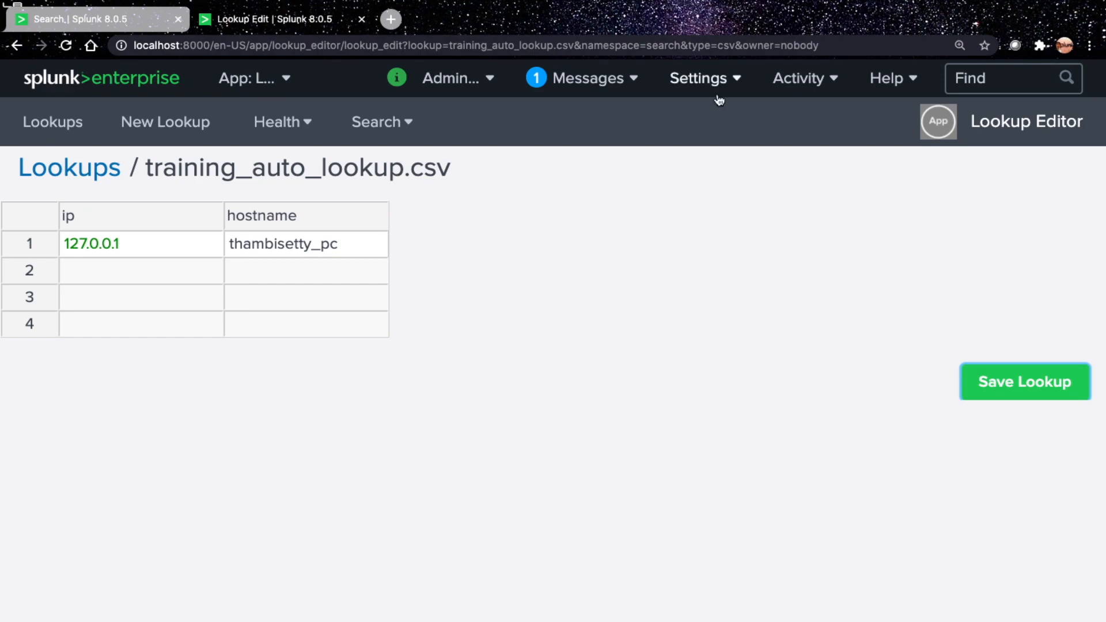
Step: Start a new automatic lookup from Settings > Lookups with search as the destination app
click(710, 80)
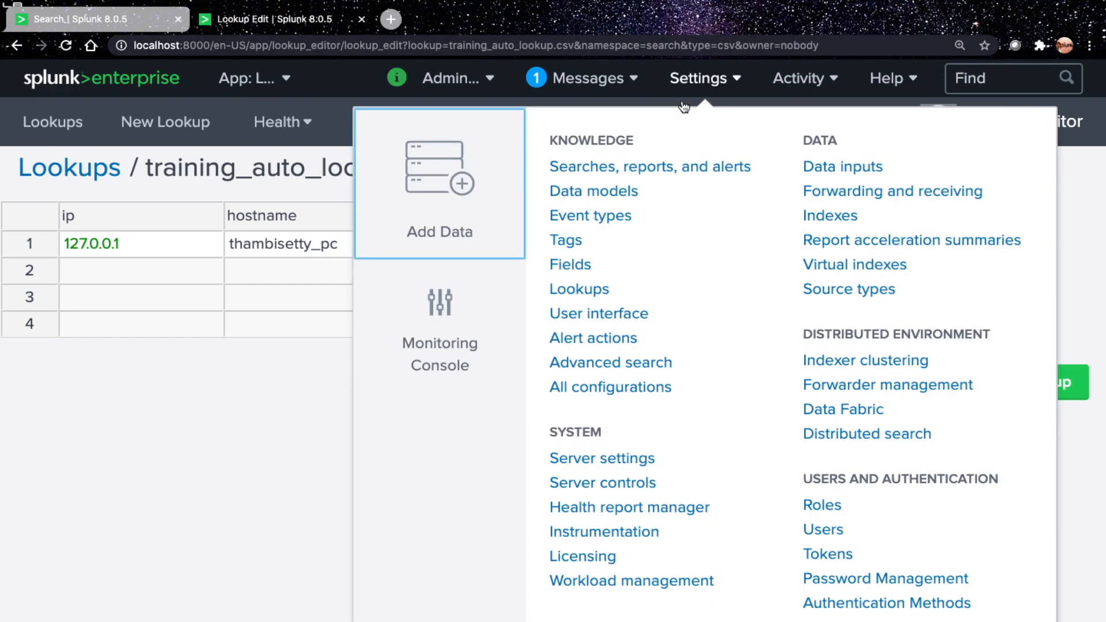
click(584, 294)
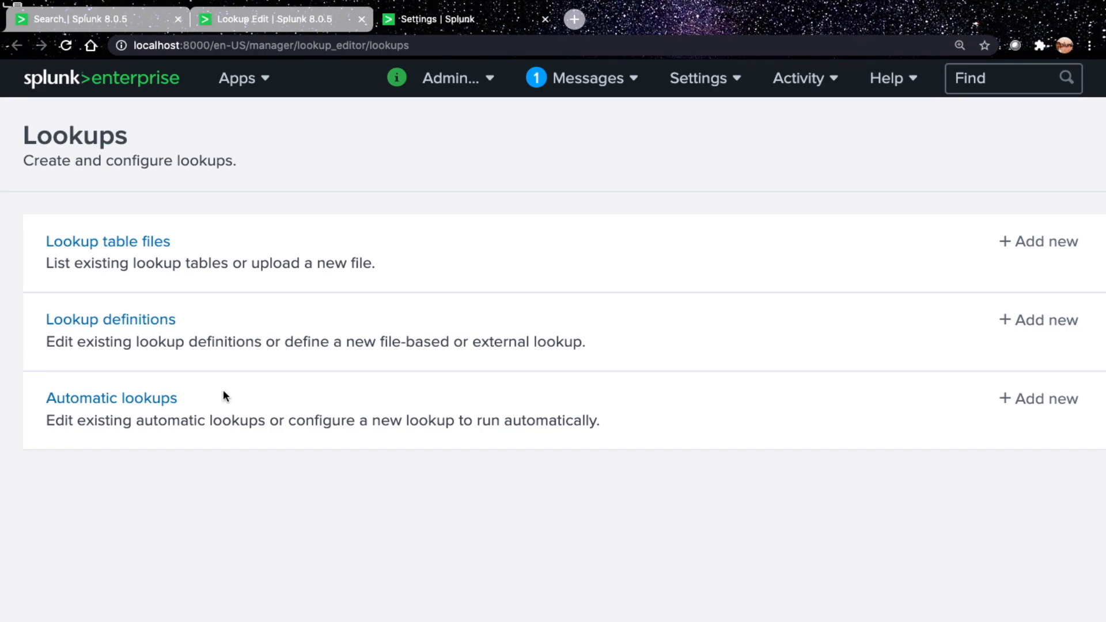
click(141, 400)
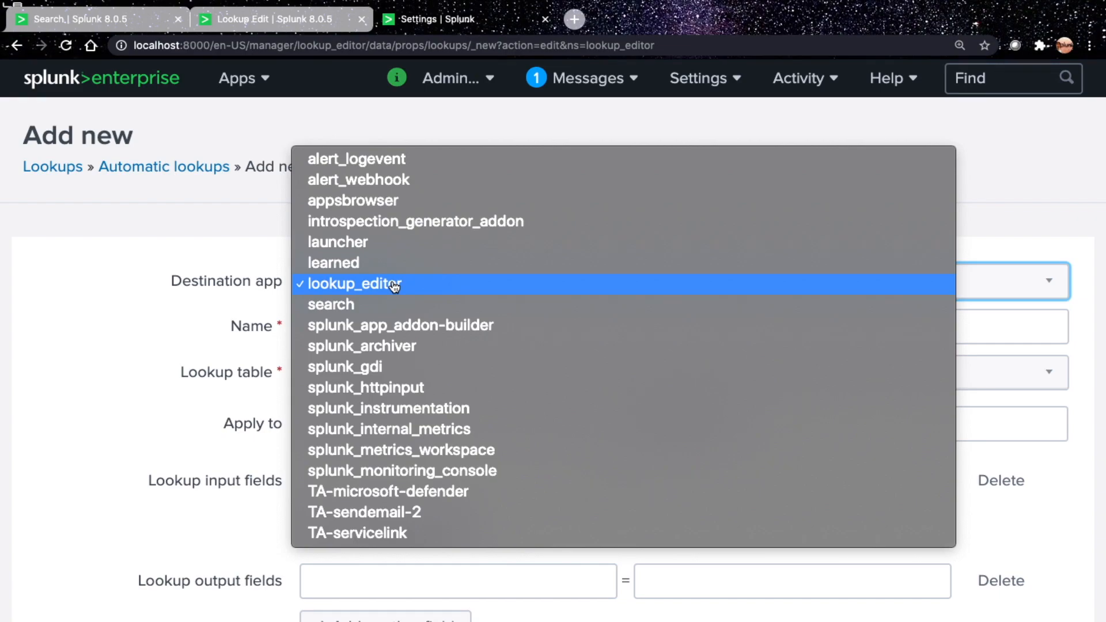
key(Down)
key(Return)
Step: Name the automatic lookup training_auto_lookup and browse the lookup table list without choosing one
click(278, 22)
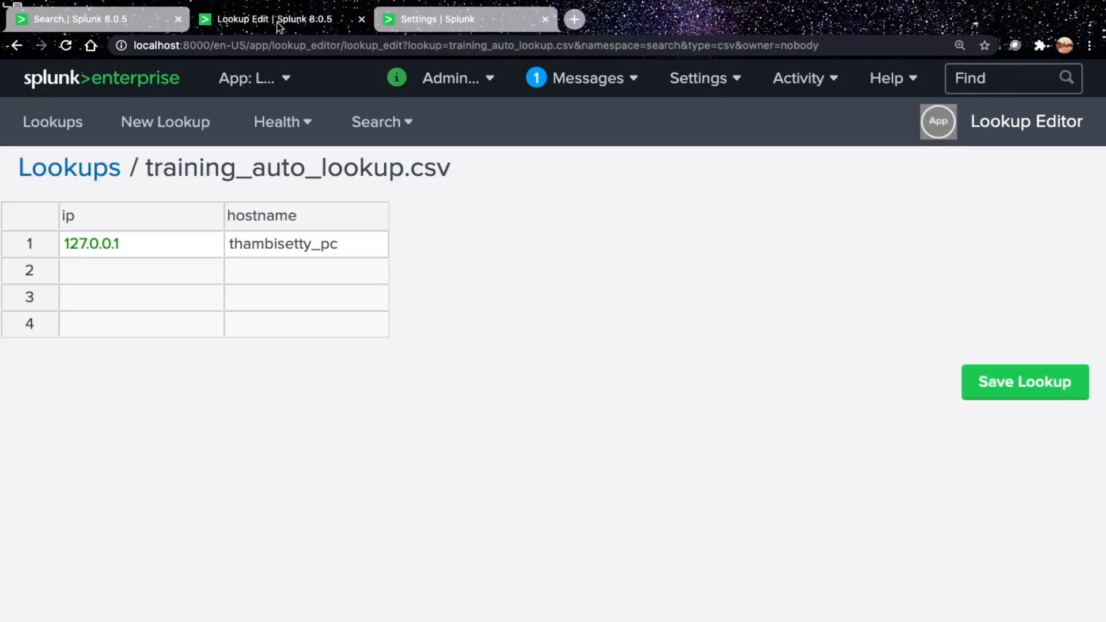
key(ctrl+Tab)
click(365, 331)
text(training_auto_lookup)
click(359, 366)
key(t)
click(211, 388)
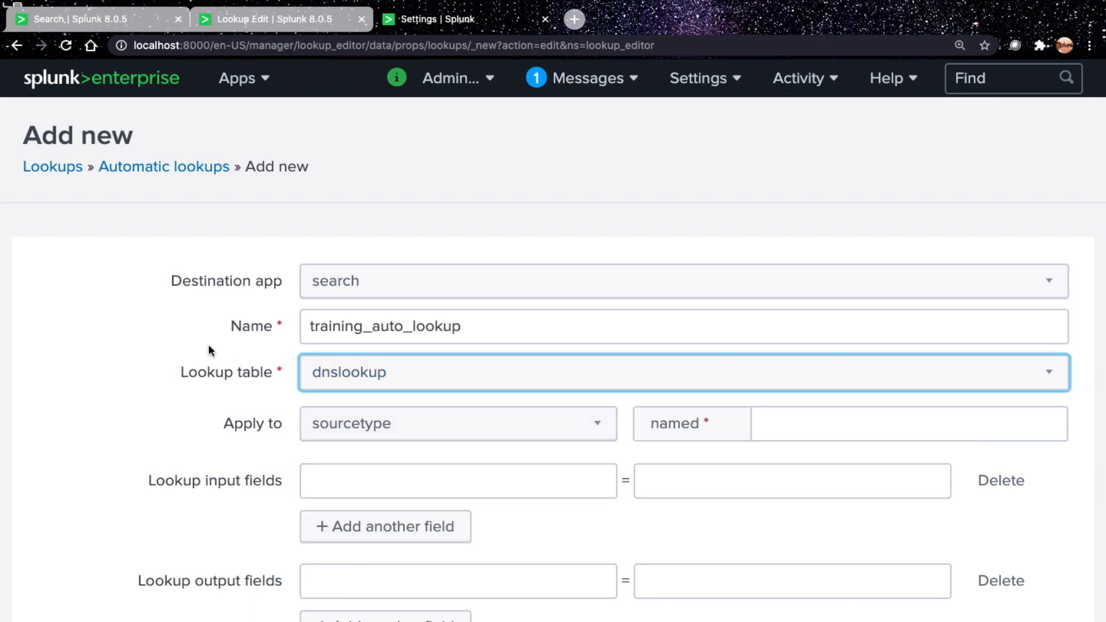
Step: Start a new lookup definition with search as its destination app
click(65, 167)
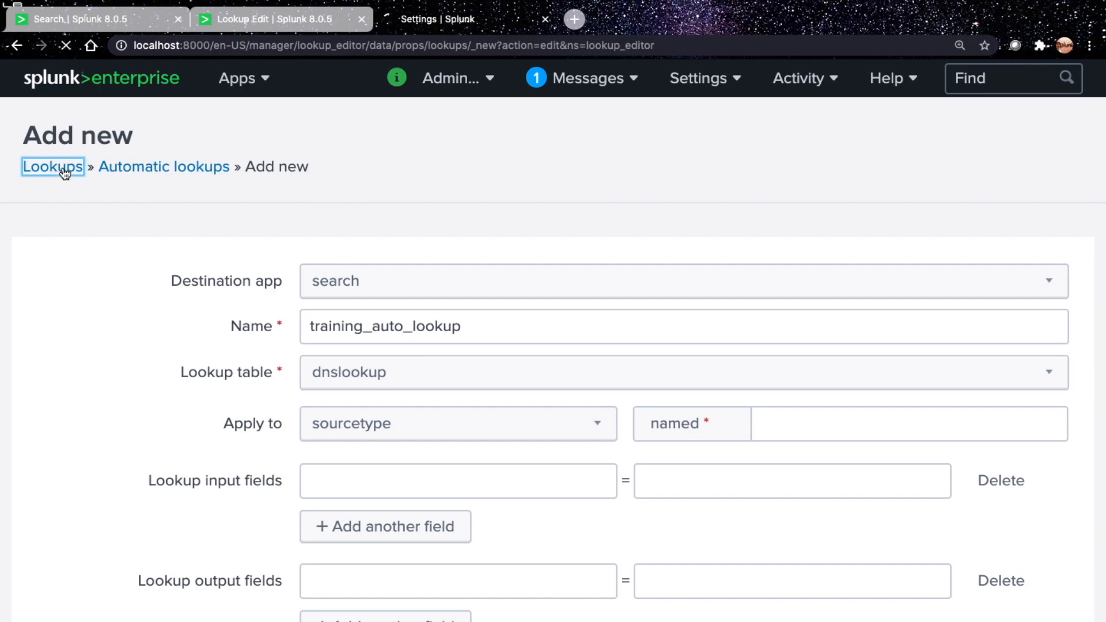
click(99, 321)
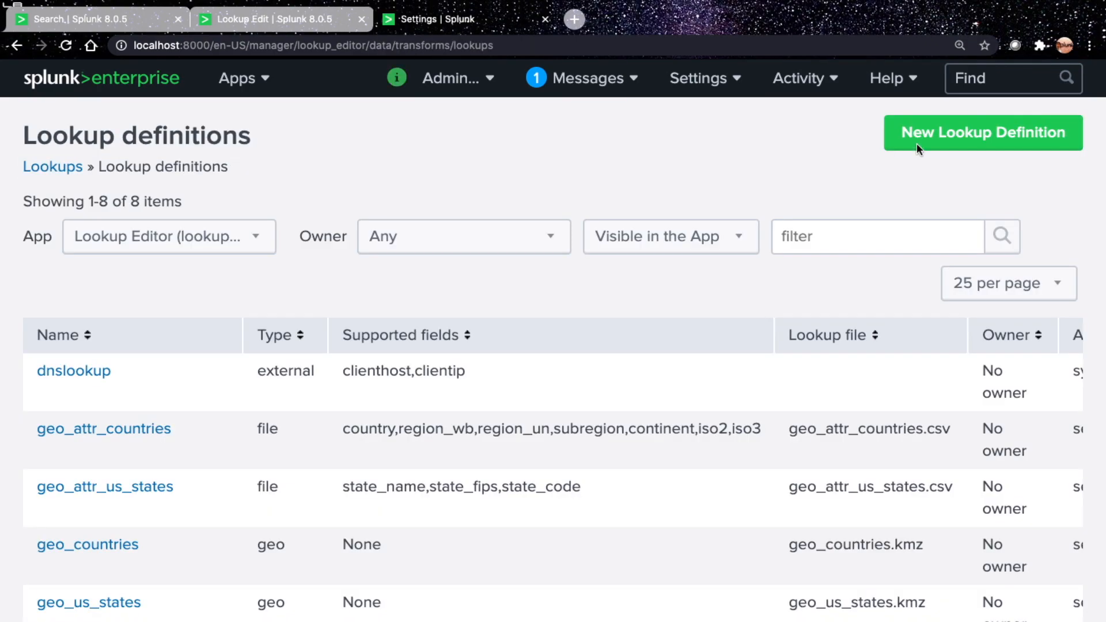
click(918, 143)
click(420, 284)
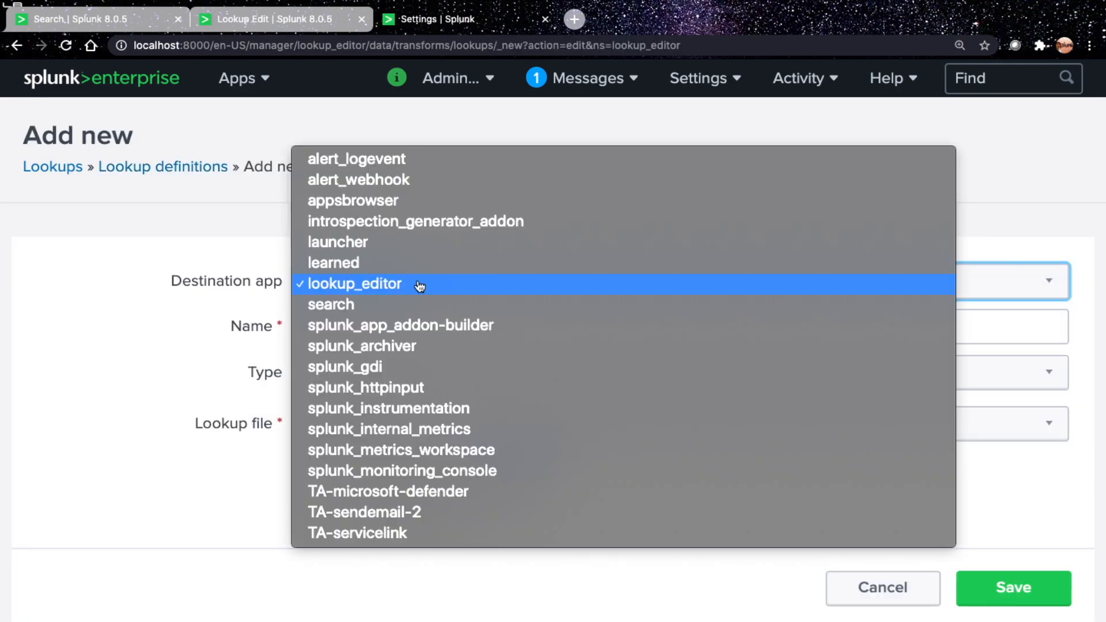
click(381, 304)
Step: Name the definition training_auto_lookup, use the file training_auto_lookup.csv, and save it
click(373, 326)
text(training_auto_lookup)
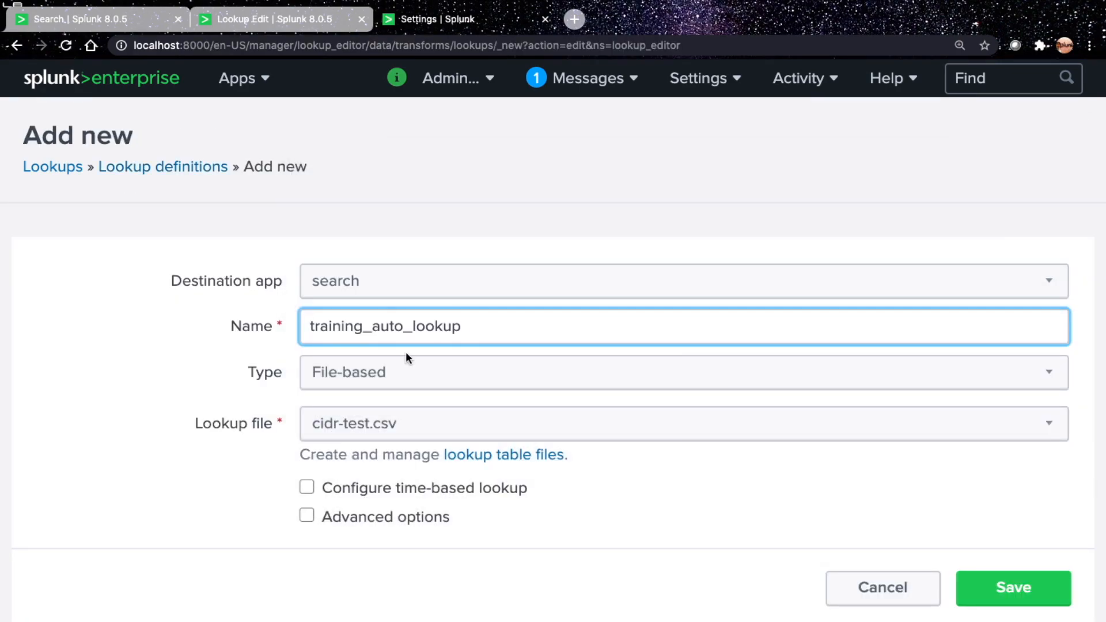
click(364, 424)
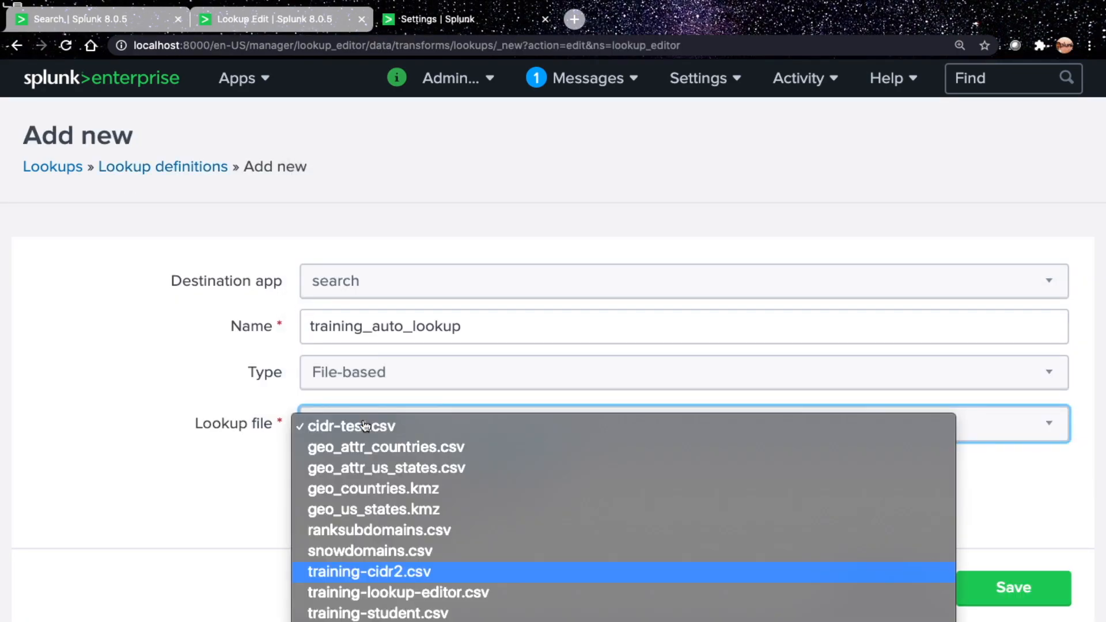
scroll(408, 601, down, 2)
click(408, 607)
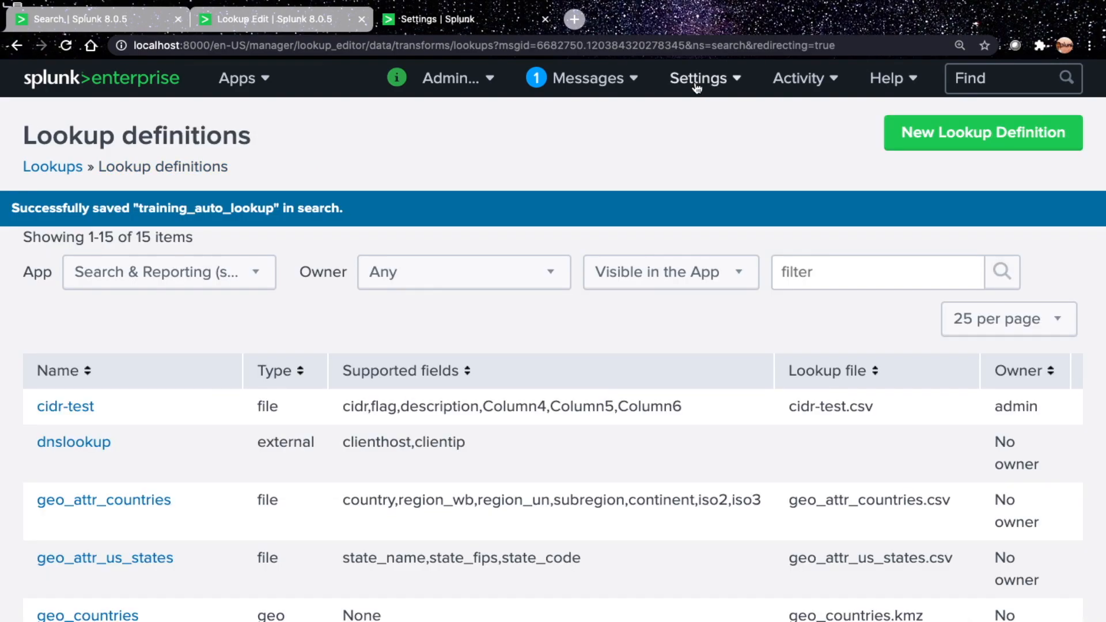
click(699, 77)
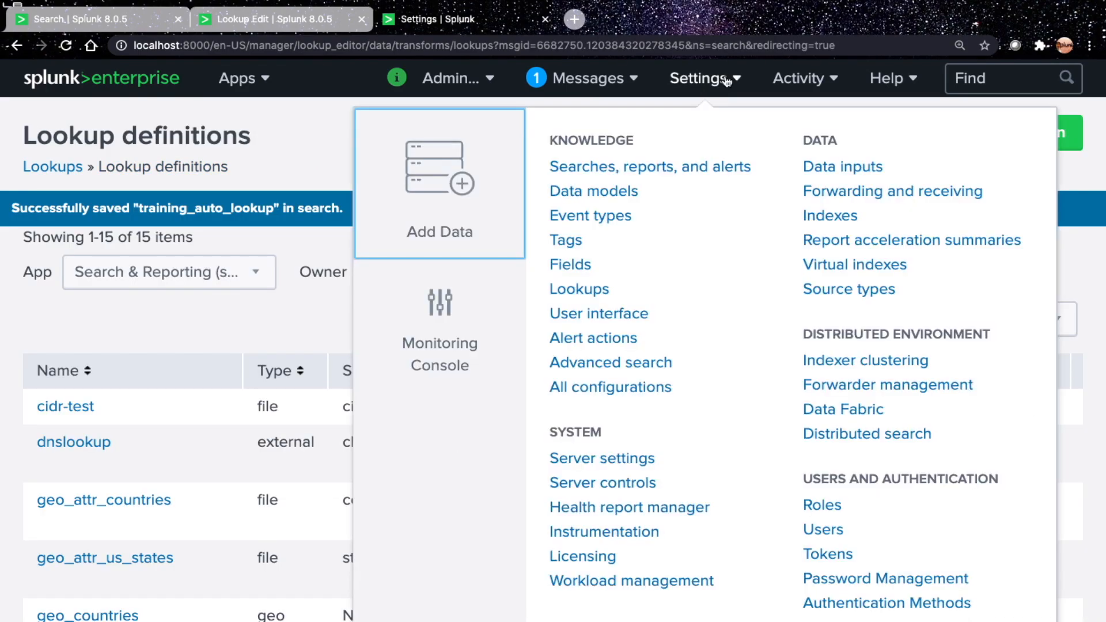
click(598, 289)
Step: Re-enter the name training_auto_lookup in the automatic lookup form, check its table list, then show the Settings menu
click(116, 405)
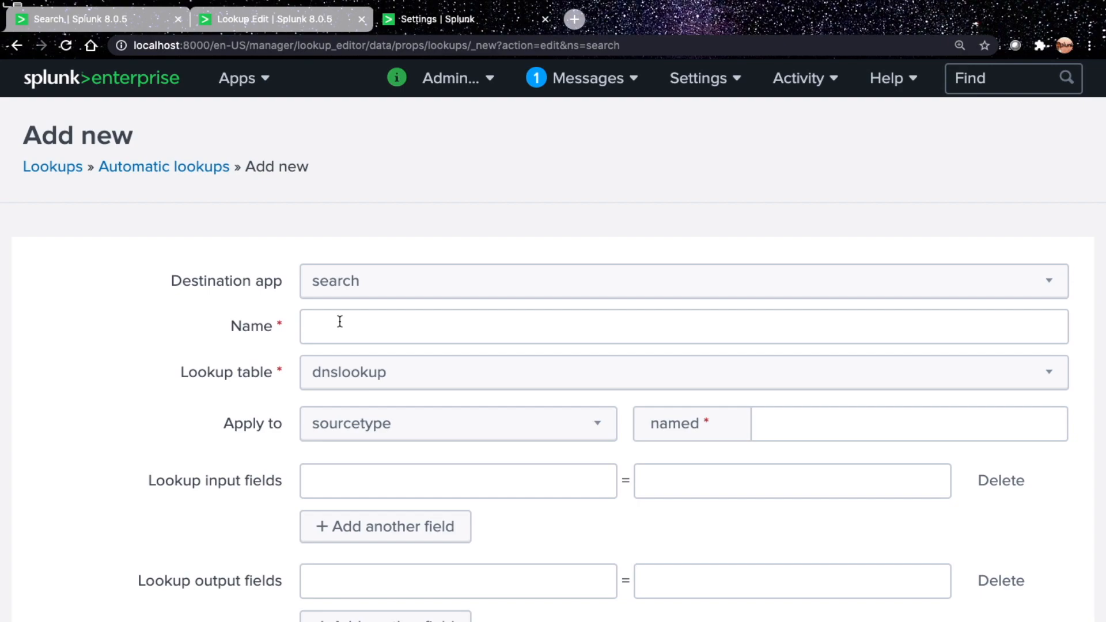
click(340, 322)
text(training_auto_lookup)
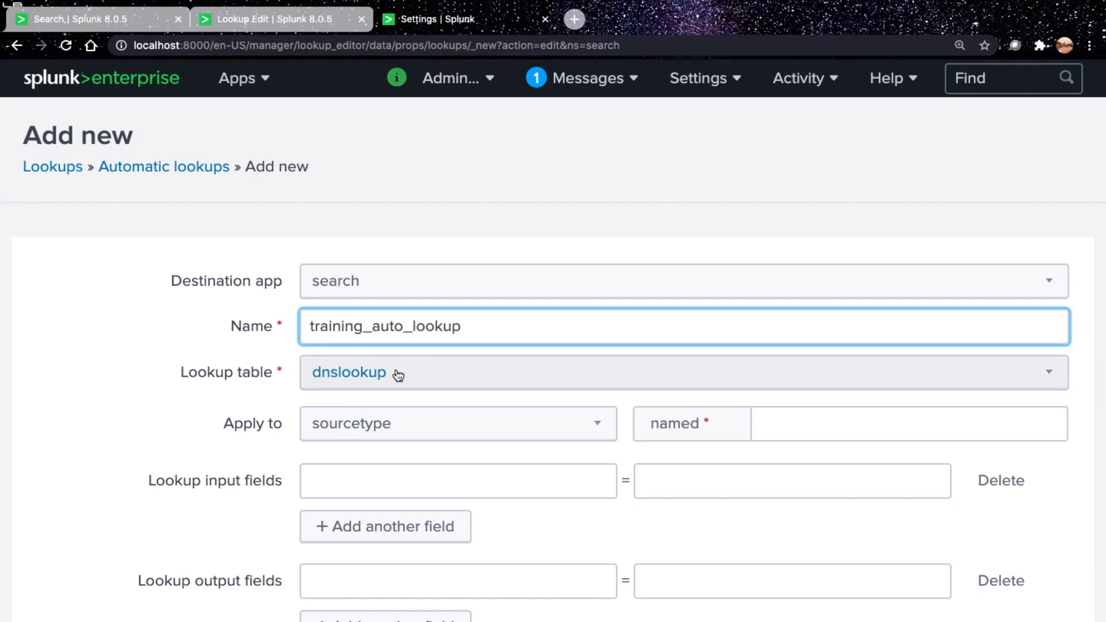
click(393, 375)
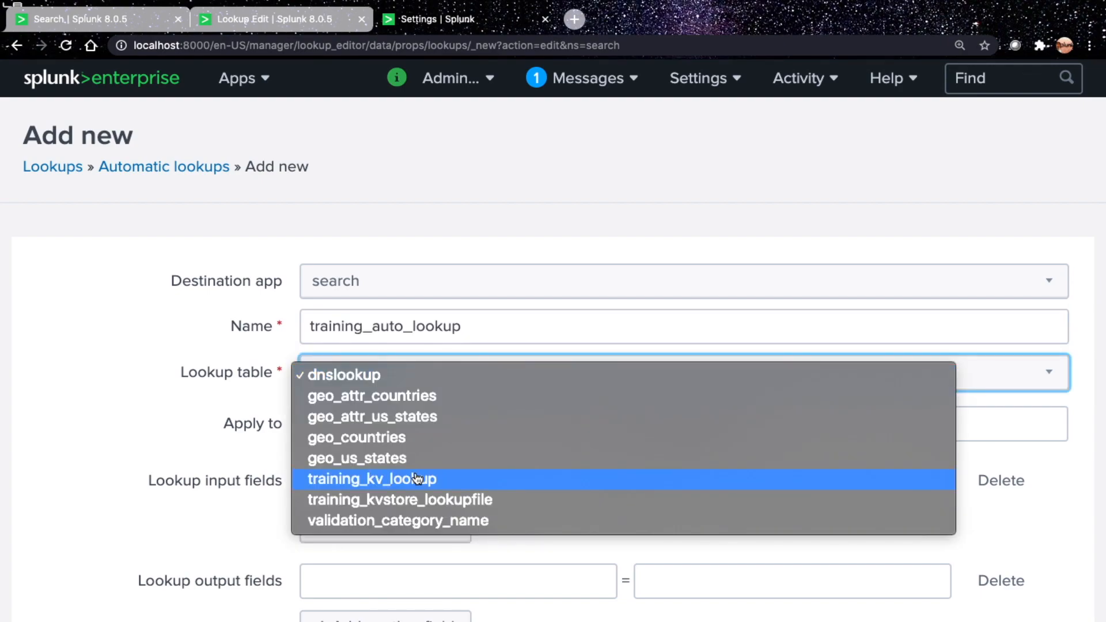
click(237, 429)
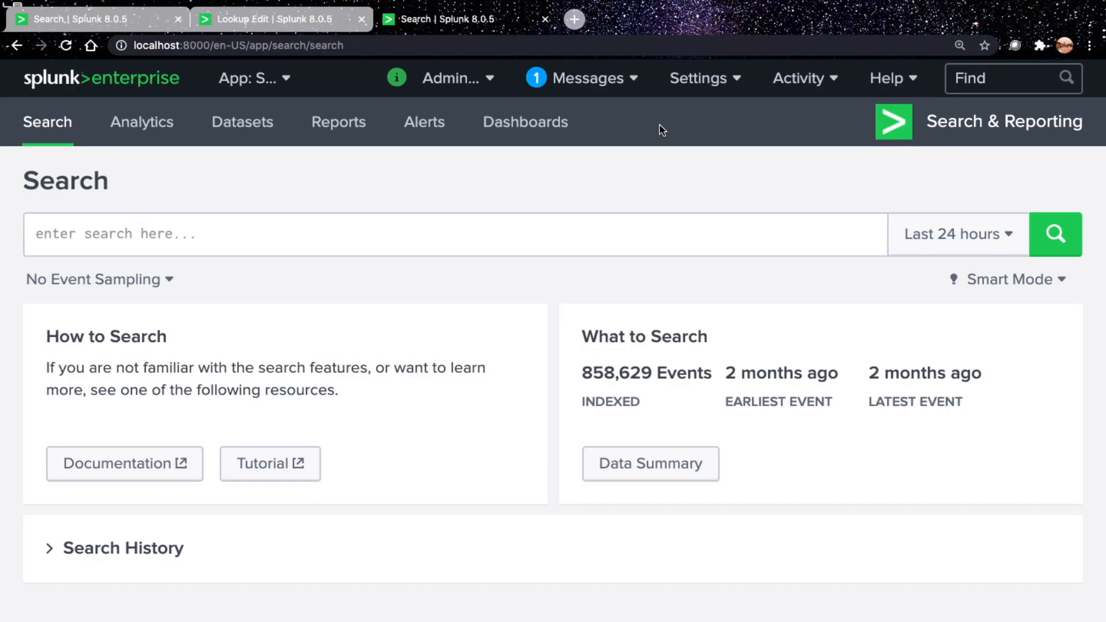
click(715, 81)
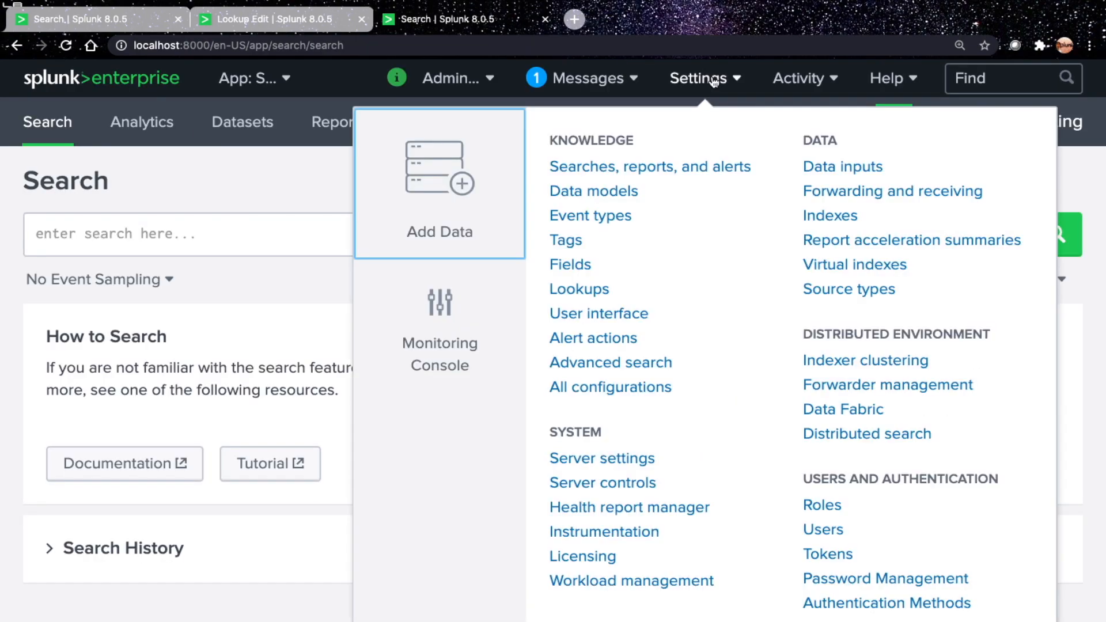
Step: Start a new automatic lookup using the training_auto_lookup lookup table
click(580, 289)
click(111, 397)
click(981, 132)
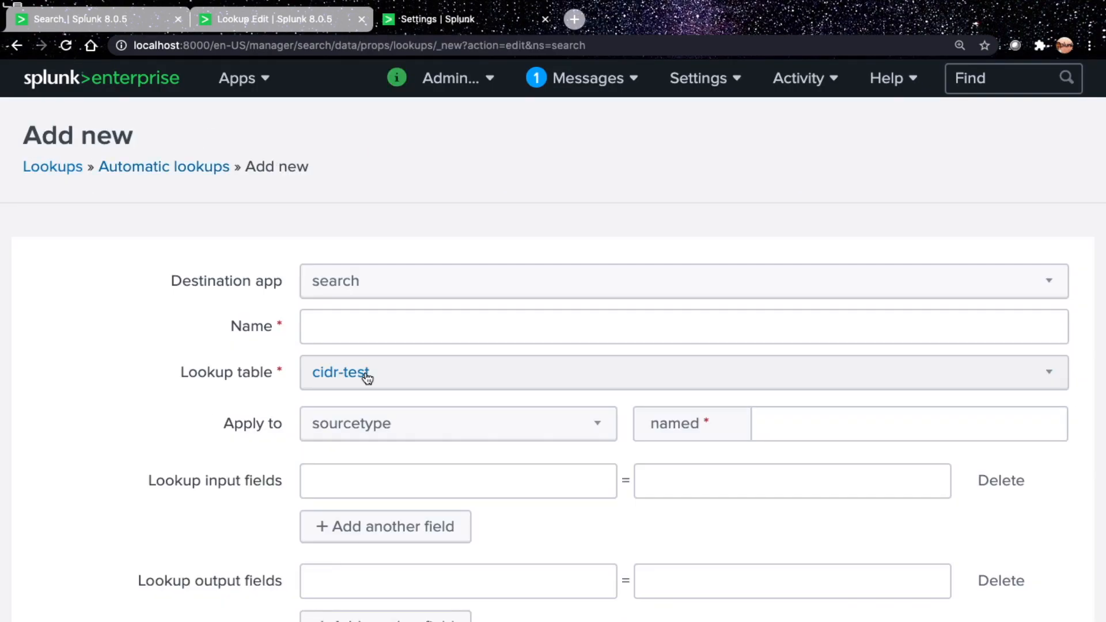
click(427, 375)
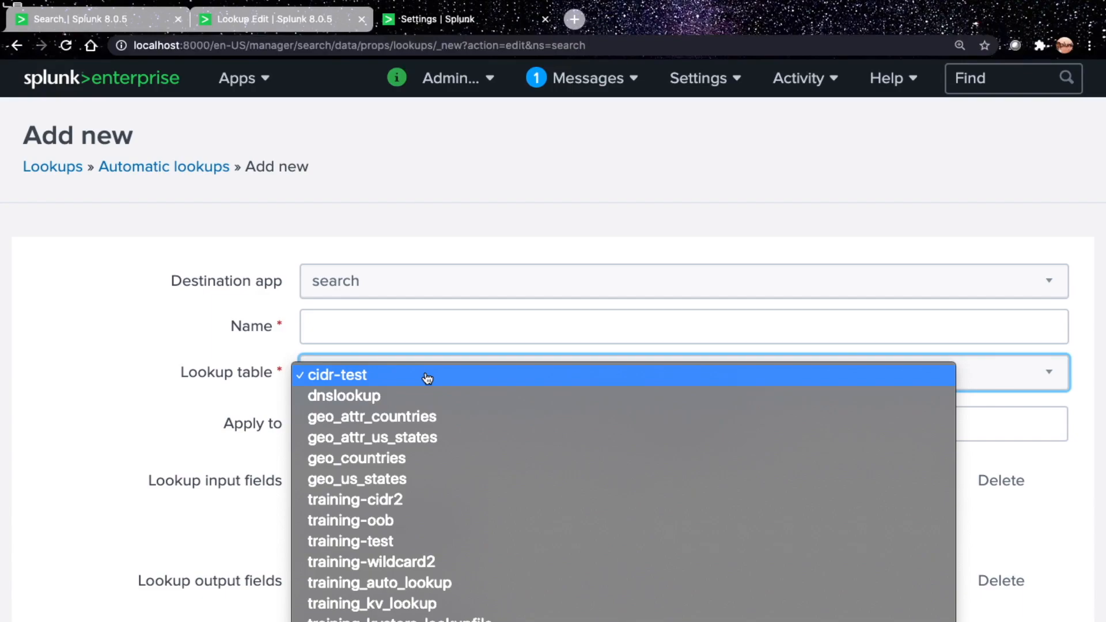
key(t)
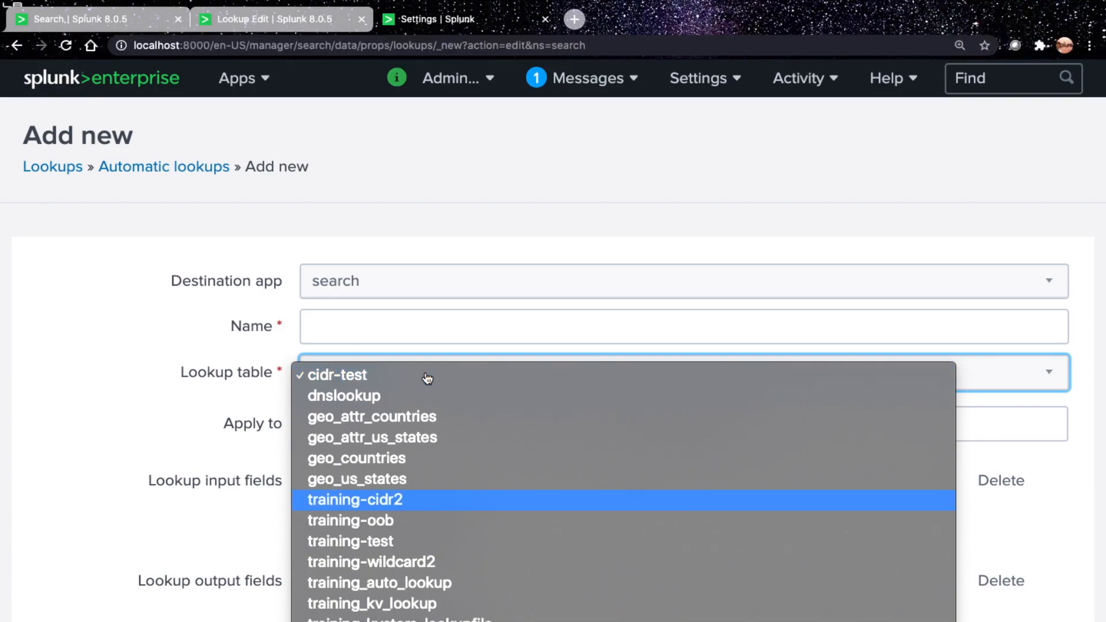
key(Down)
key(Down)
key(Down)
key(Down)
key(Return)
Step: Apply it to sourcetype splunkd with ip as the lookup input field
click(759, 421)
text(splunkd)
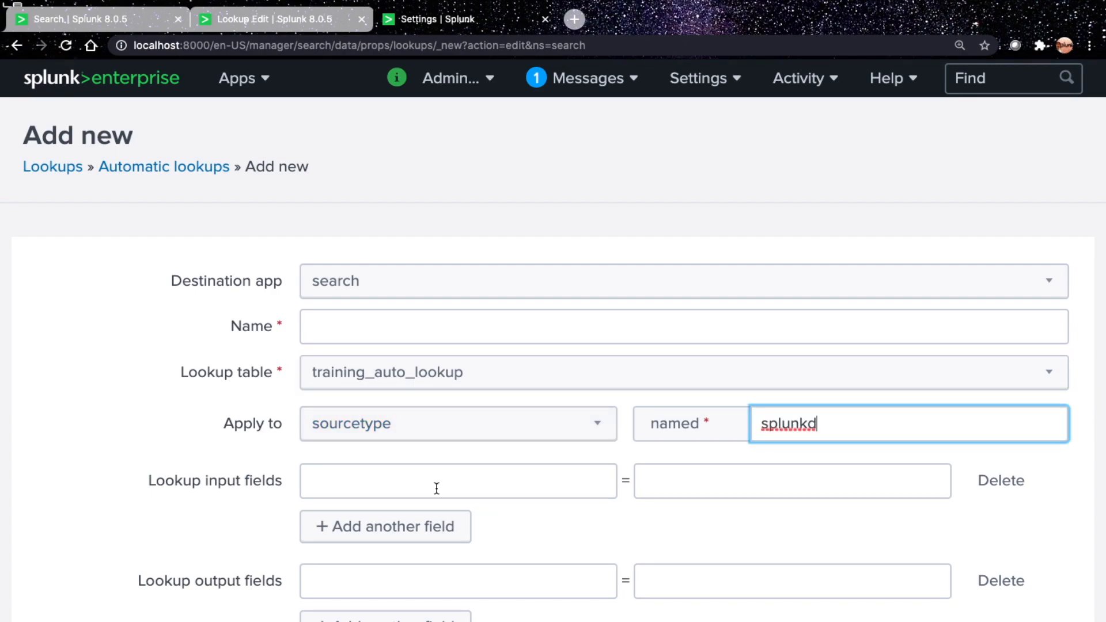
click(430, 488)
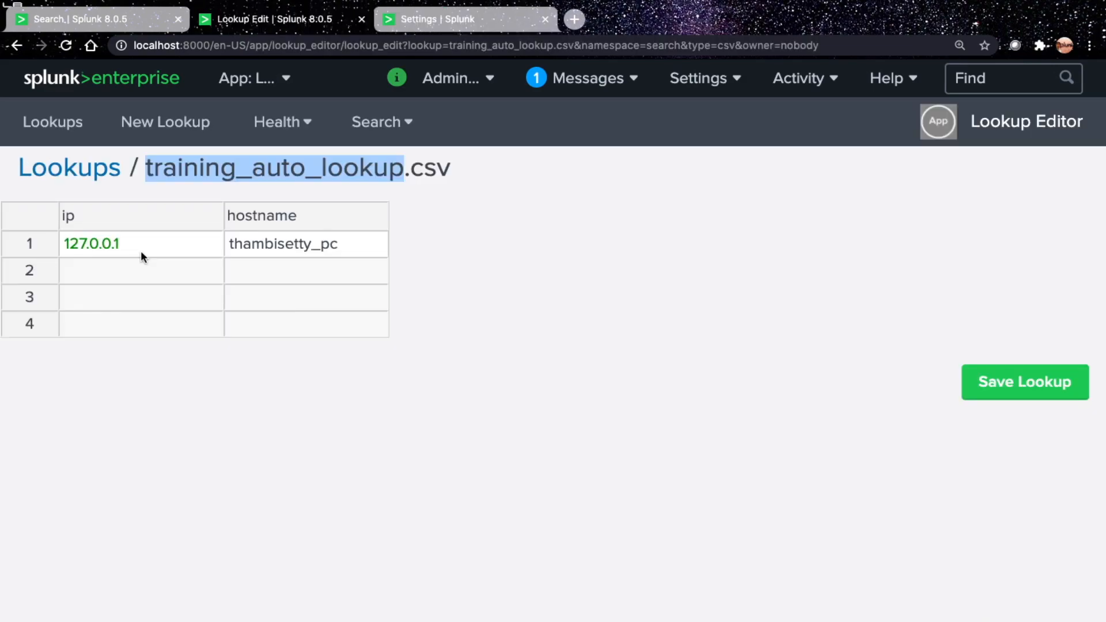
text(ip)
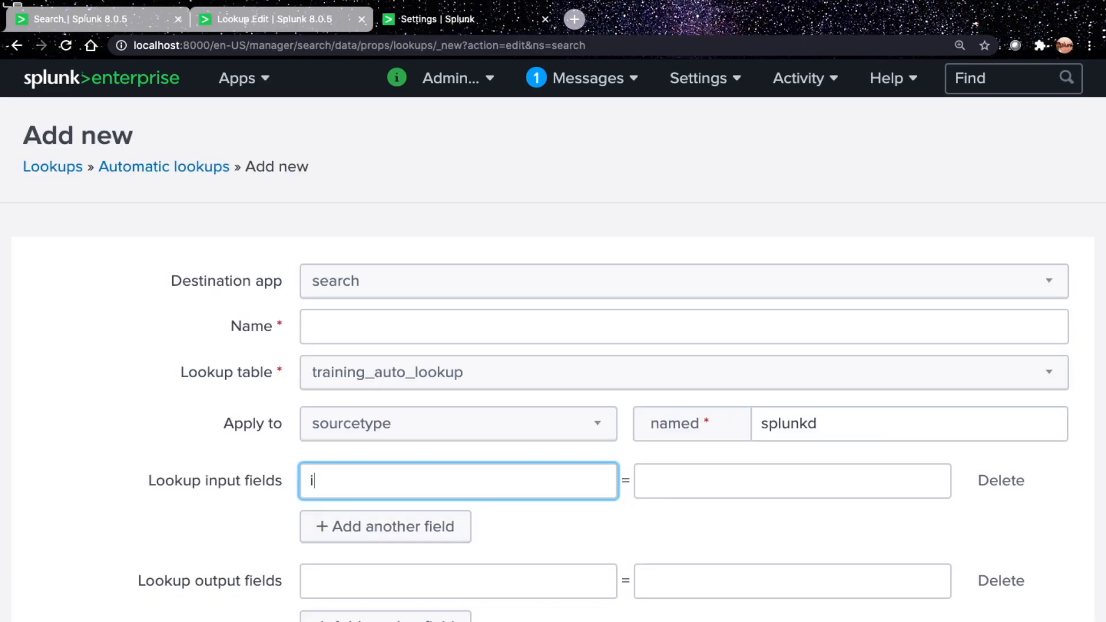
key(Tab)
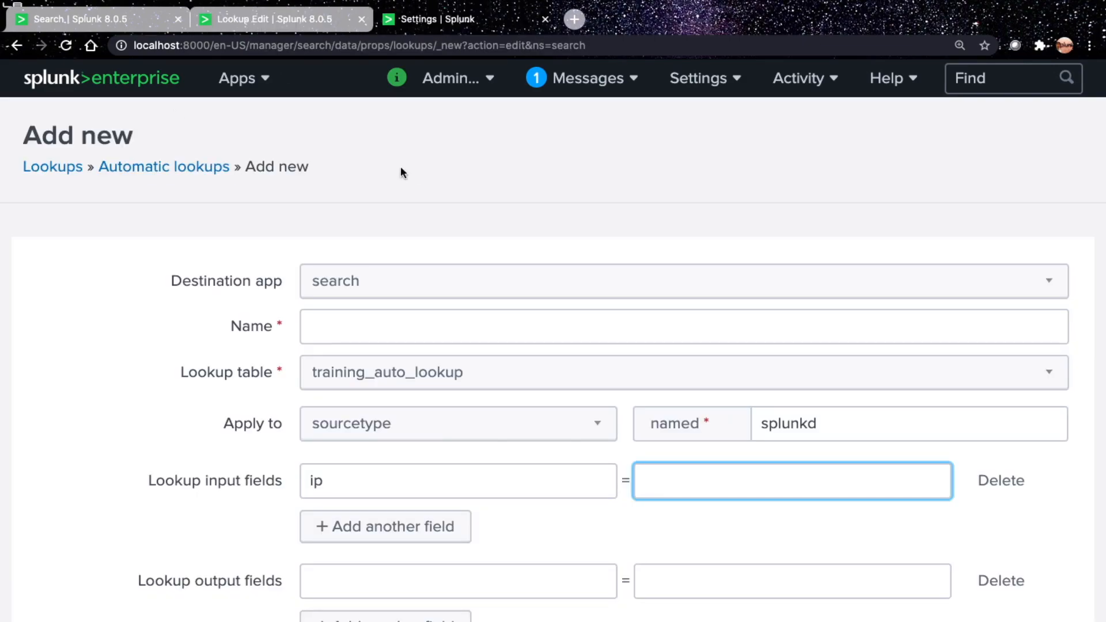
Step: Map the lookup output field hostname to the event field hostname
key(super+f)
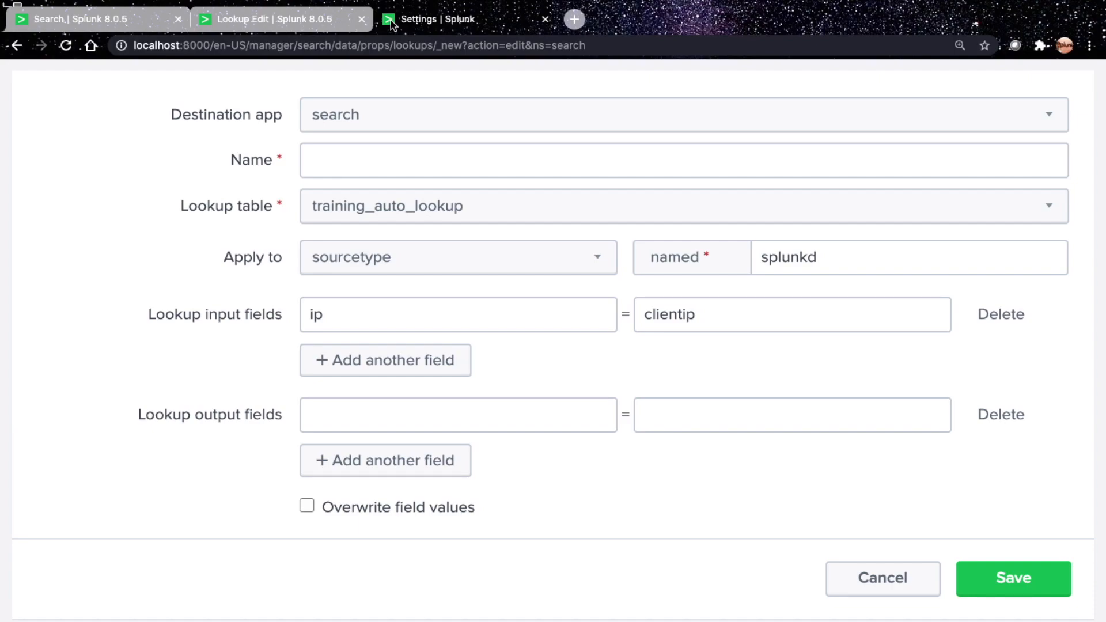
click(462, 420)
text(hostname)
key(Tab)
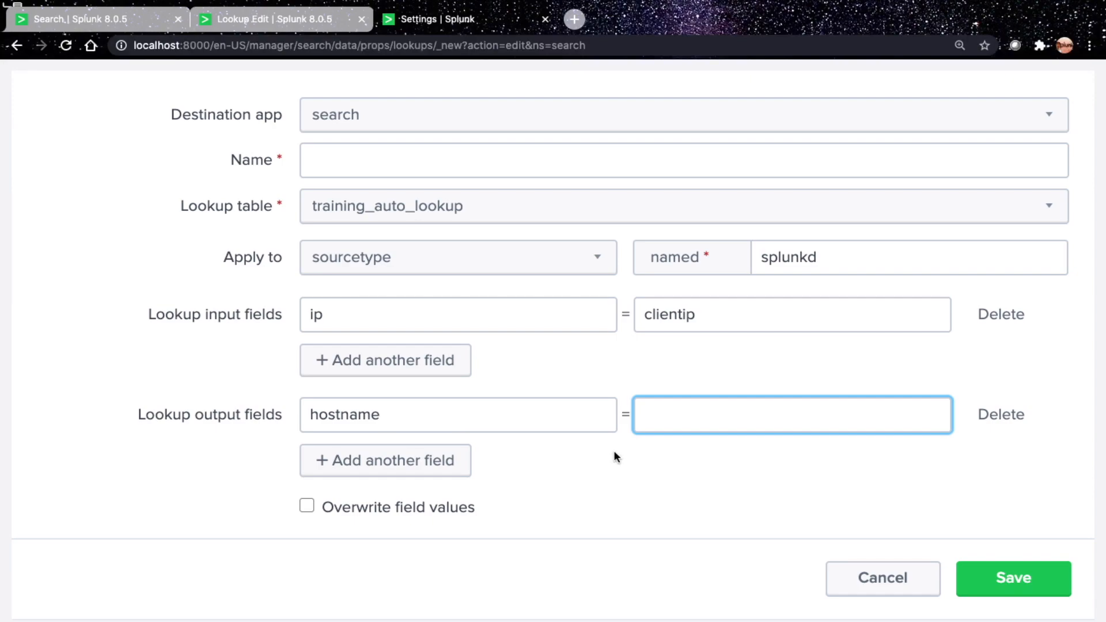
text(hostname)
Step: Save the automatic lookup under the name training_auto_lookup
click(1013, 578)
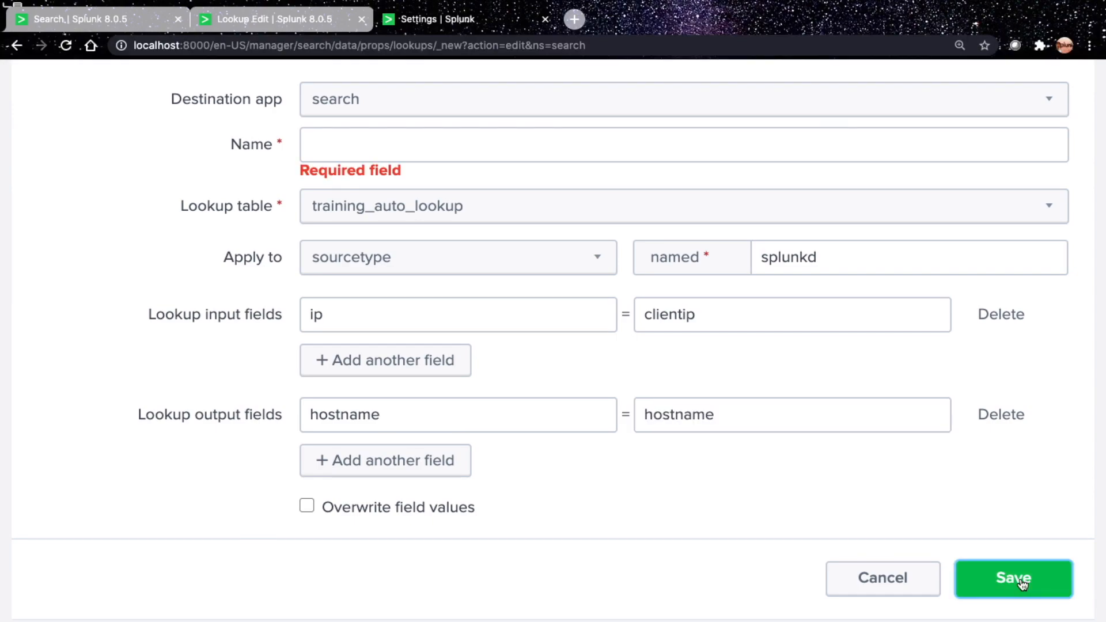
click(399, 149)
text(training_auto_lookup)
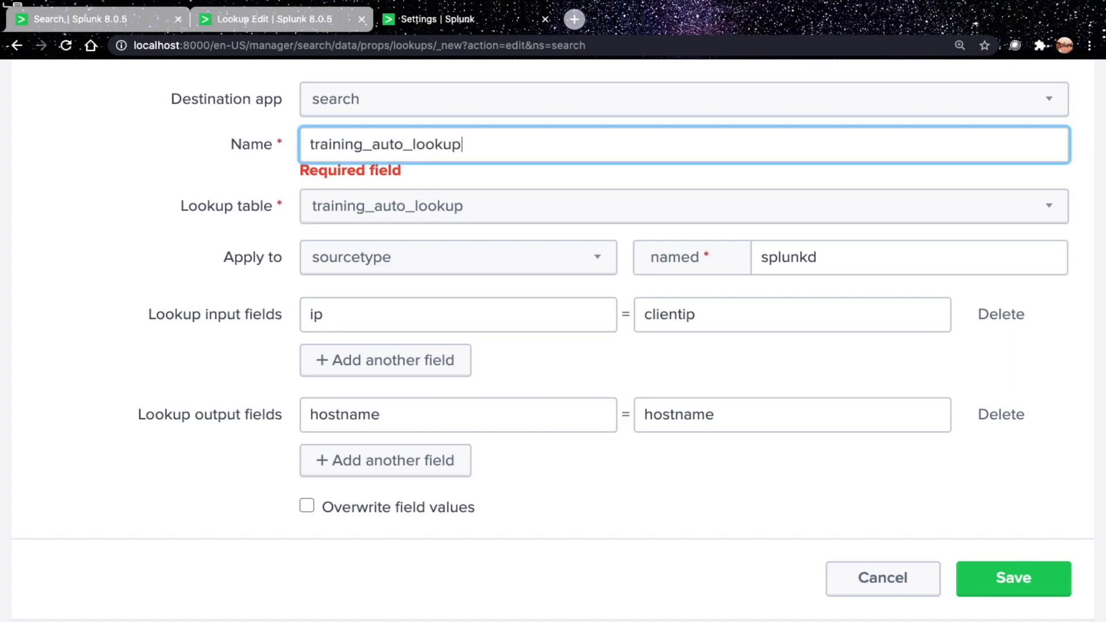
key(Return)
key(super+1)
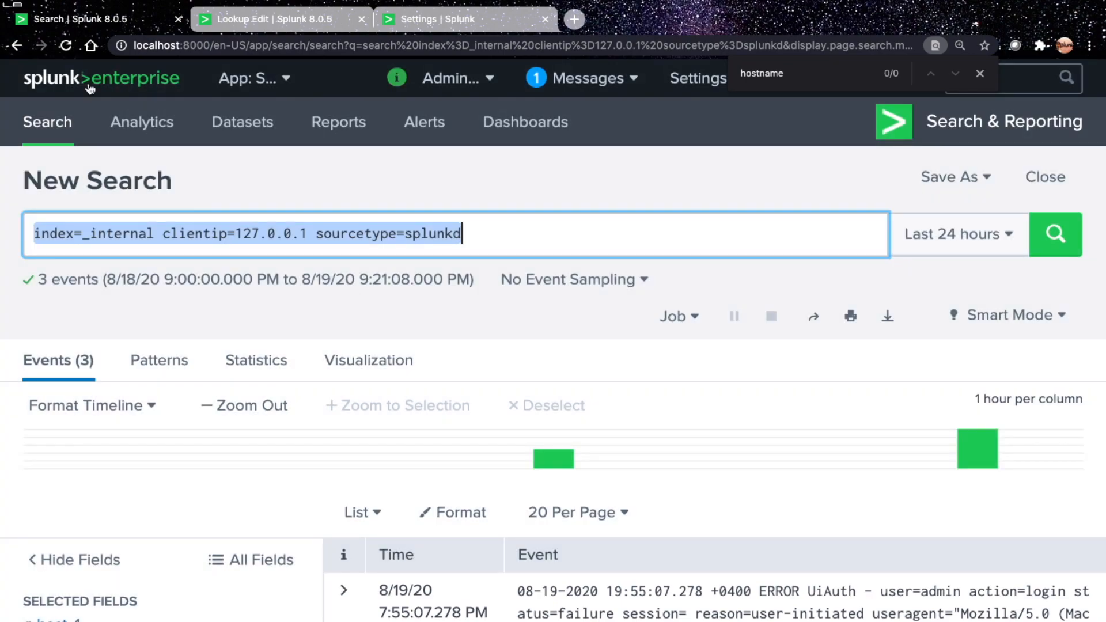
Step: Rerun the splunkd clientip=127.0.0.1 search and locate the hostname field in the first event
click(89, 88)
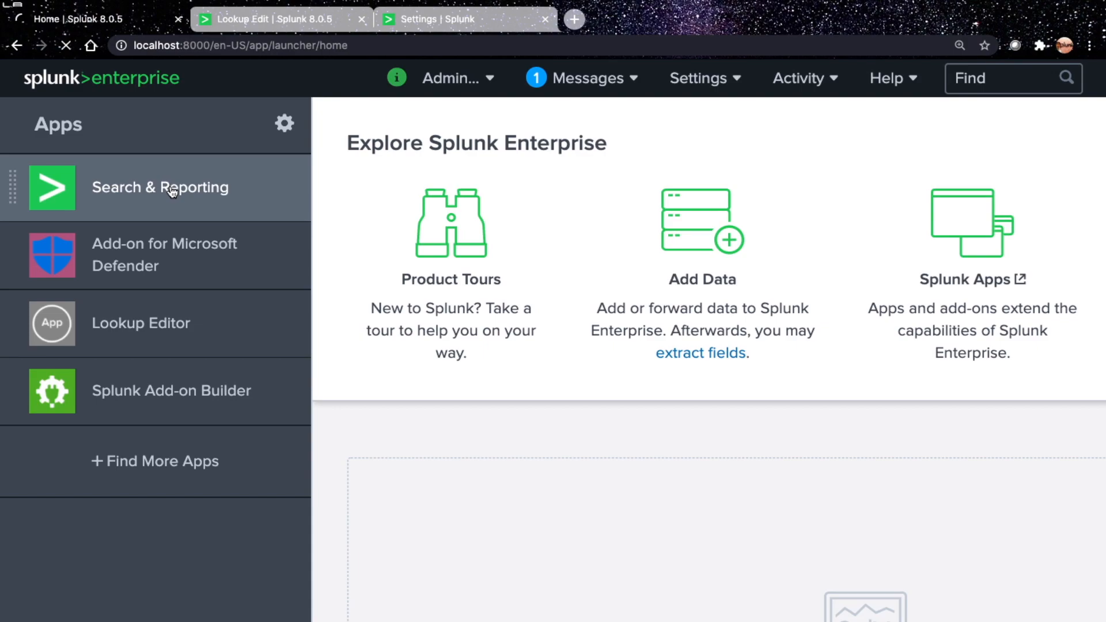
click(171, 192)
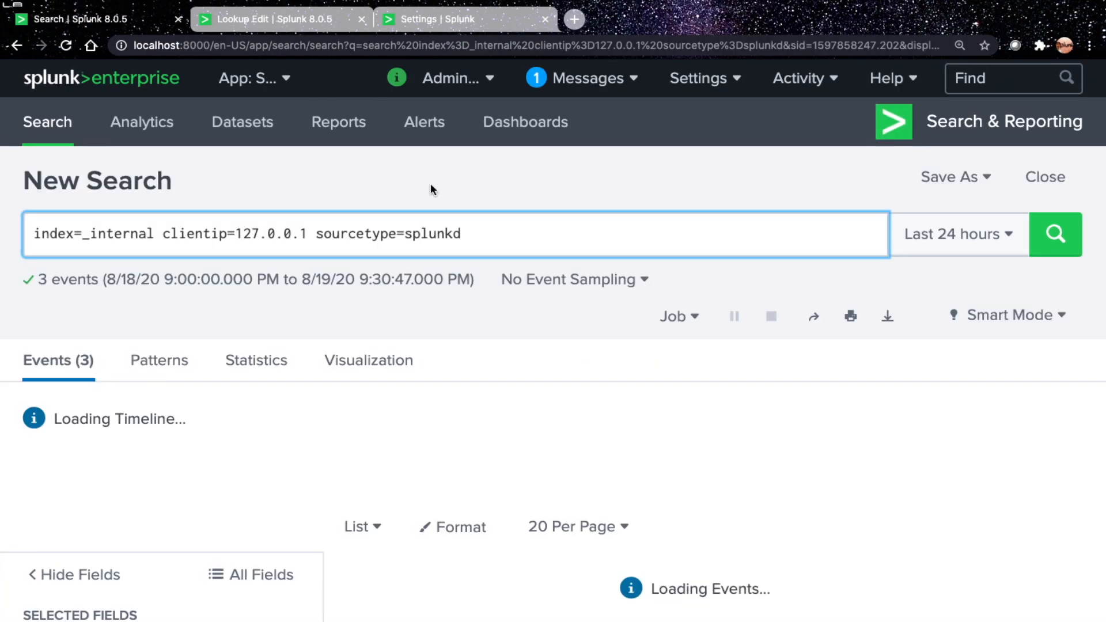
scroll(381, 288, down, 4)
click(345, 367)
key(super+f)
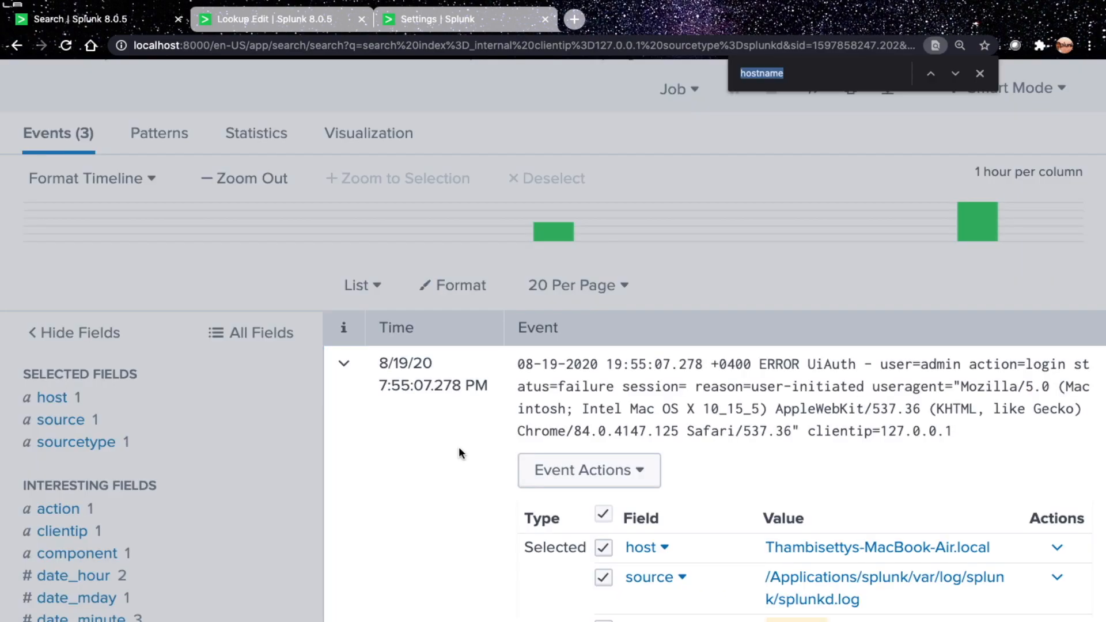
key(Return)
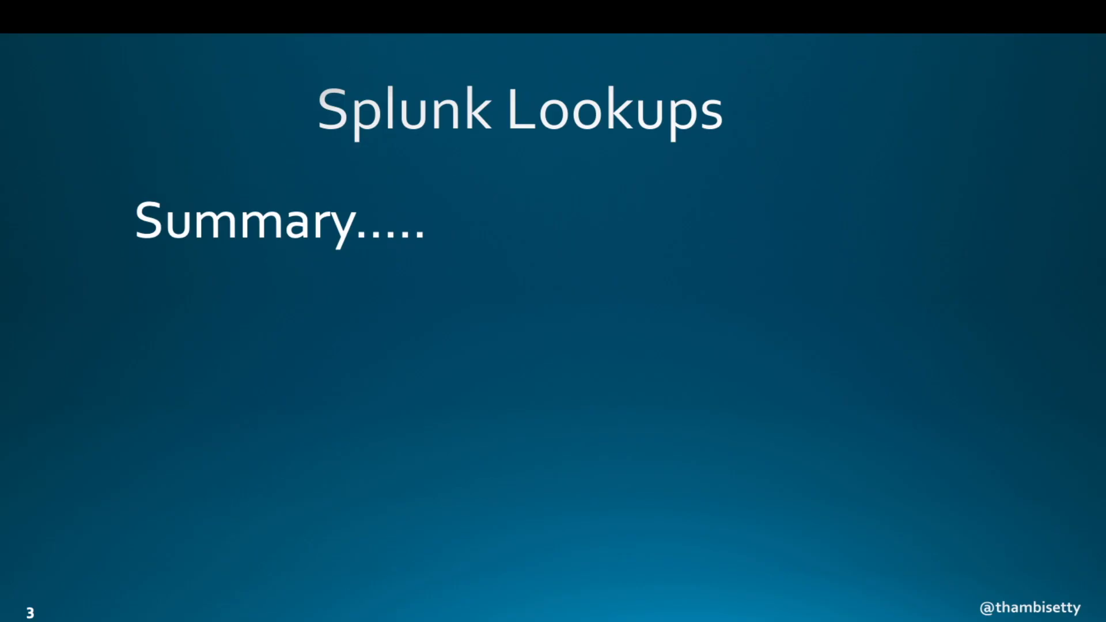
Step: Advance through the lookup topics and commands slides (Lookup, Outputlookup, Fields) to 'Thanks for watching'
key(Right)
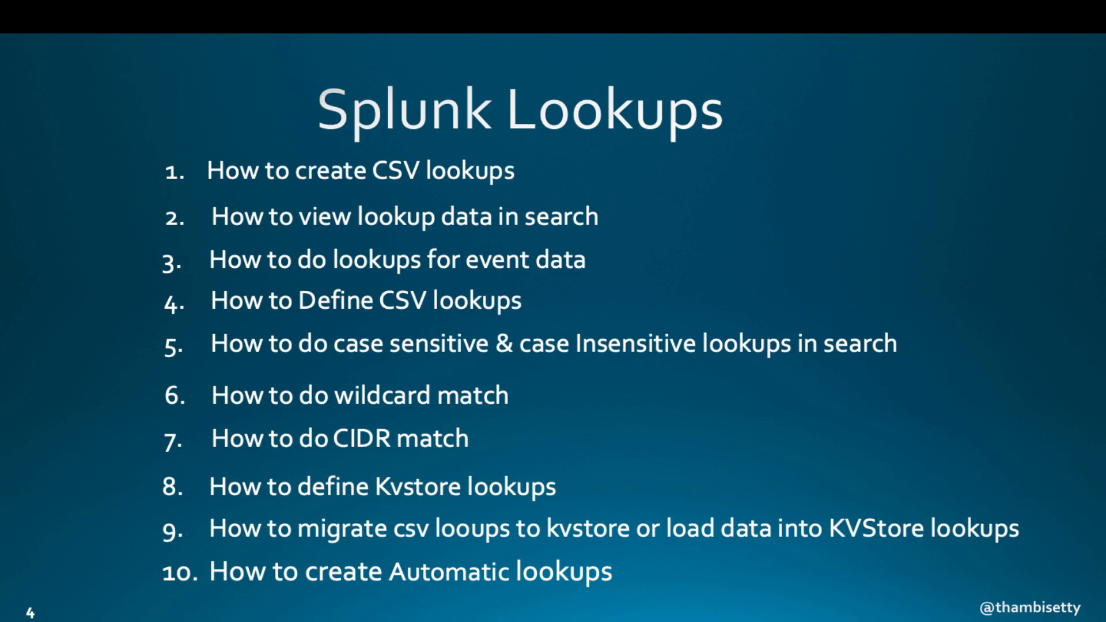
key(Right)
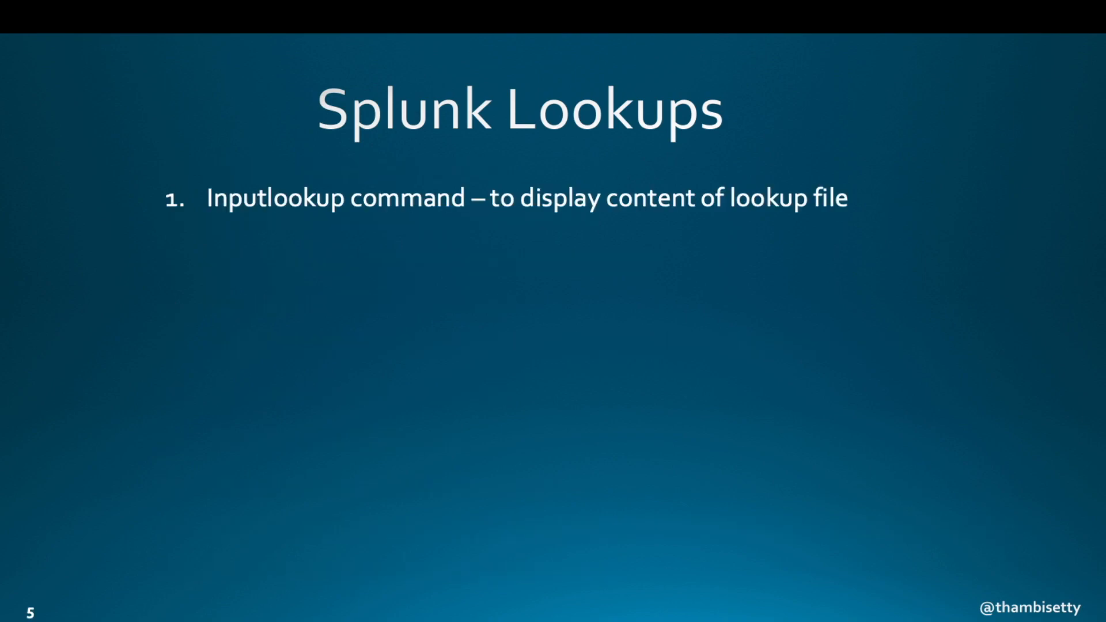
key(Right)
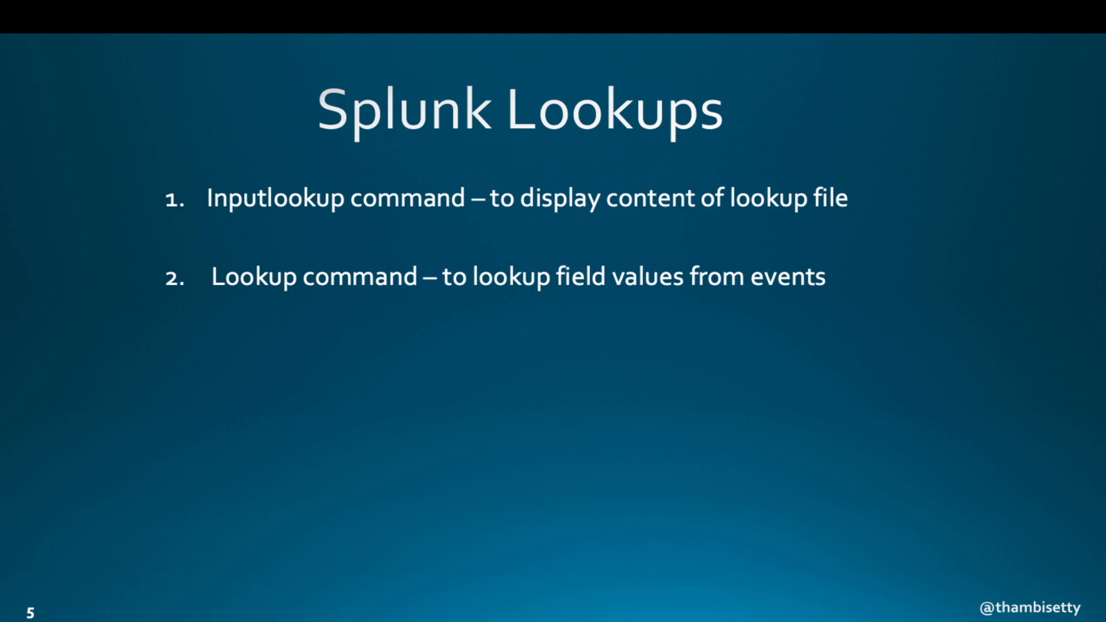
key(Right)
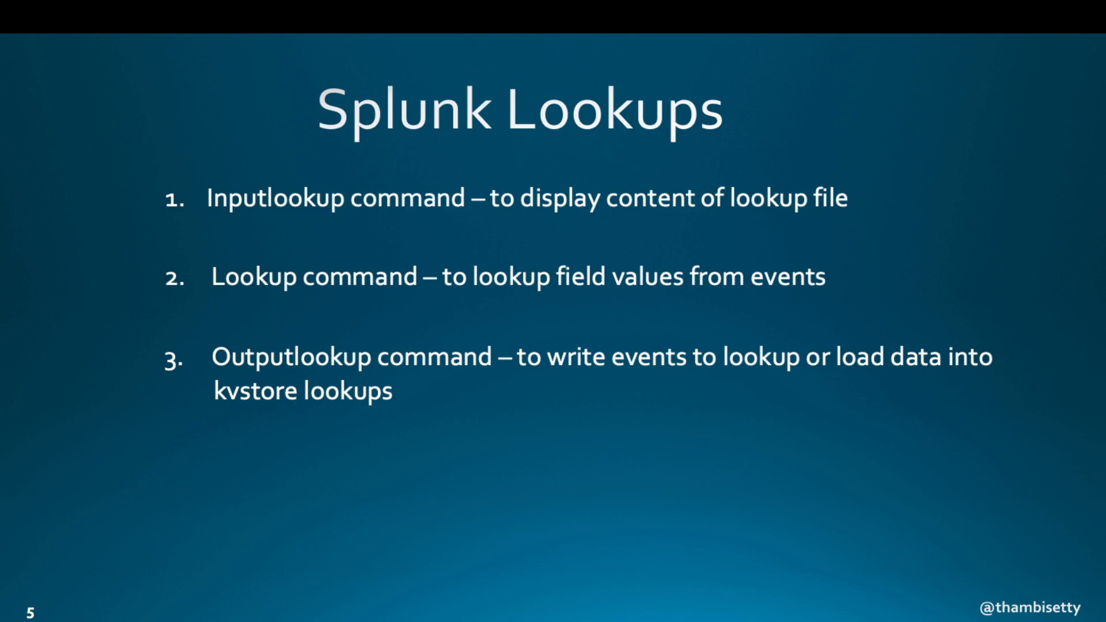
key(Right)
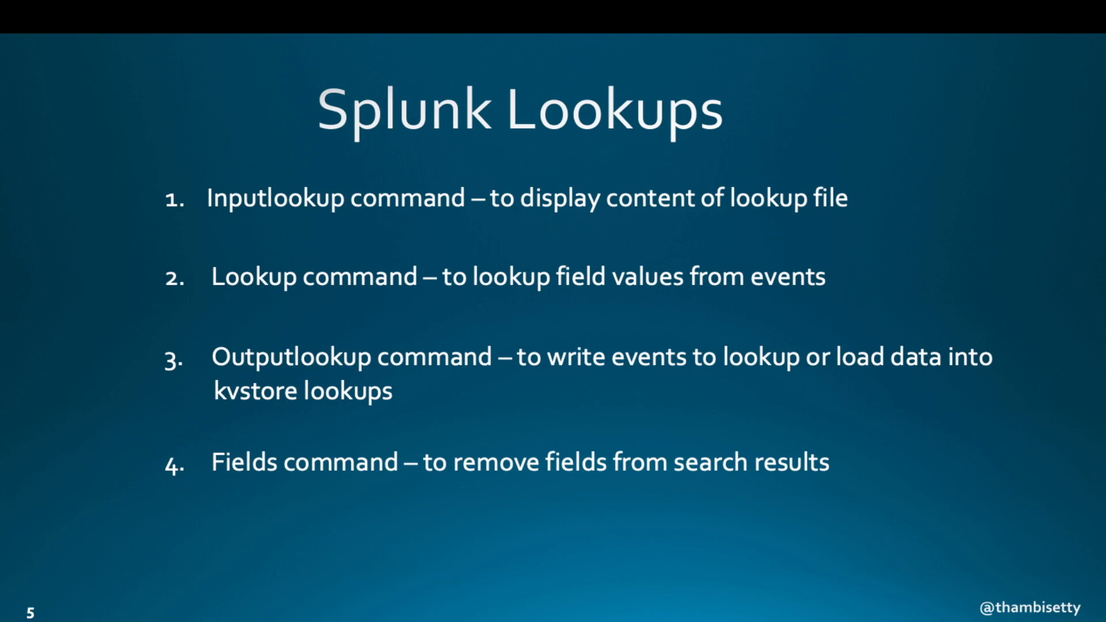
key(Right)
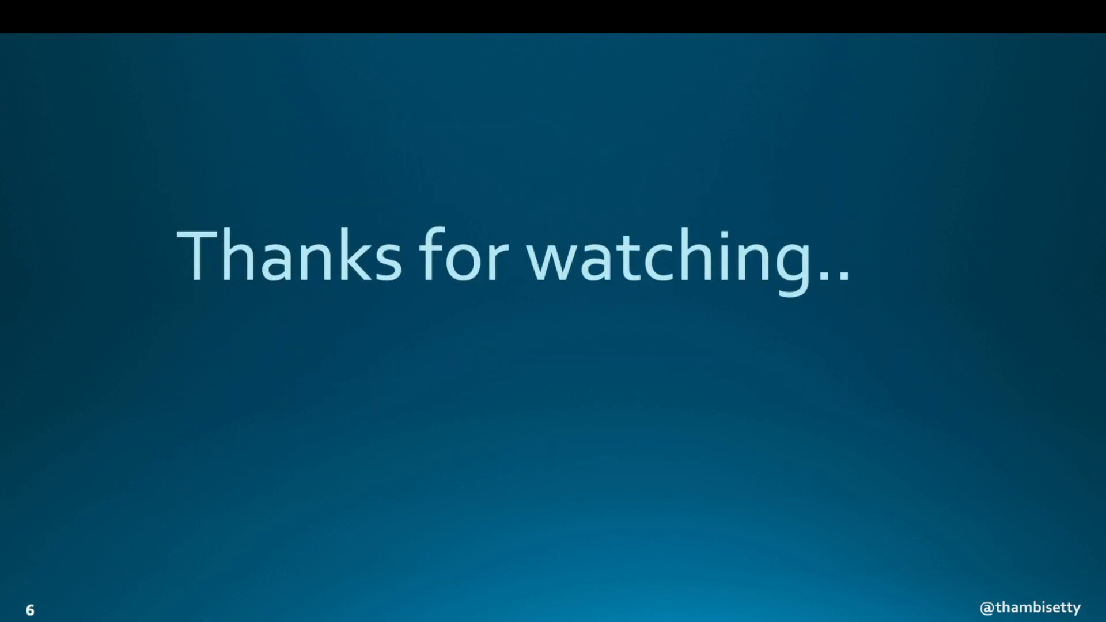